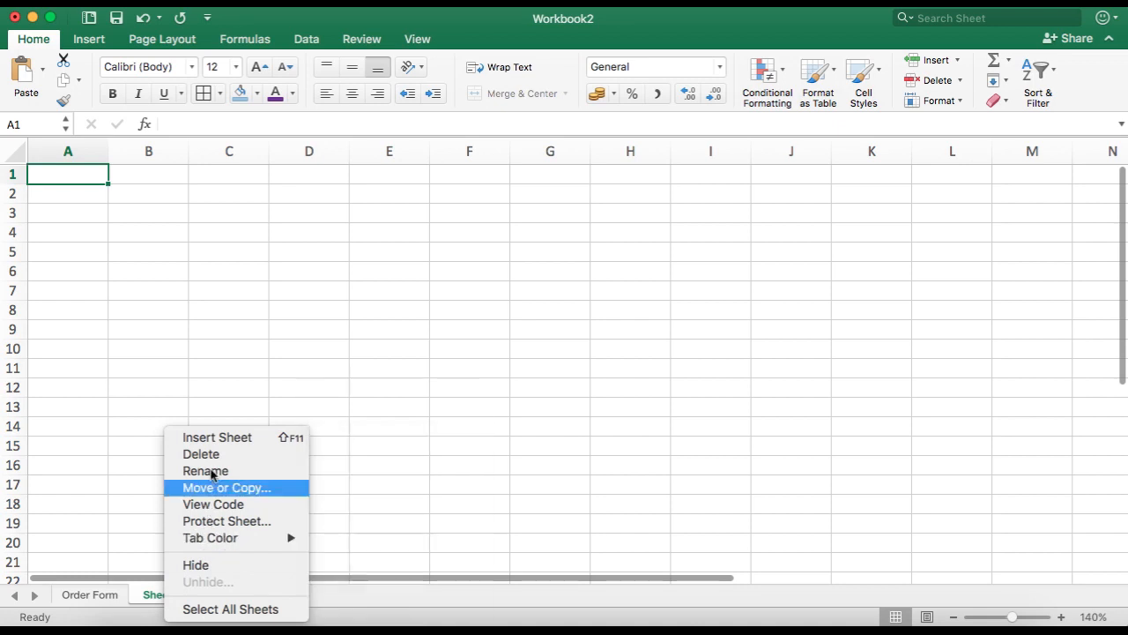
Step: Rename the second sheet to Product info
{"action": "left_click", "coordinate": [214, 470]}
{"action": "type", "text": "Product info"}
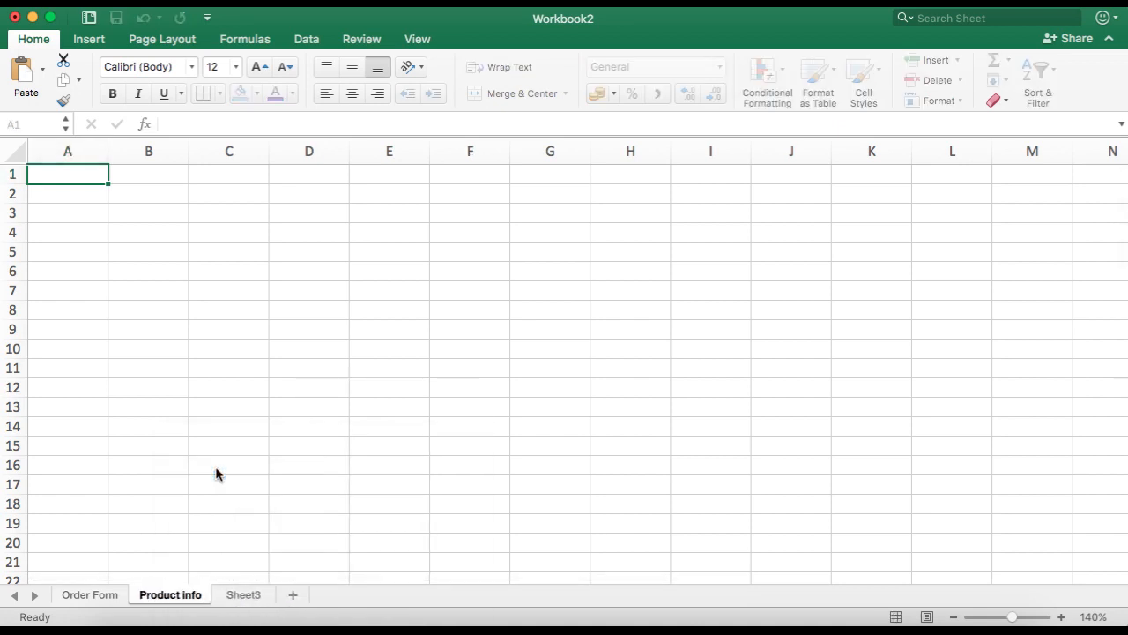
Step: Enter the headers Sl.no, Product Name and Rate in A1:C1 and widen column B to fit
{"action": "left_click", "coordinate": [82, 171]}
{"action": "type", "text": "Sl.no"}
{"action": "key", "text": "Tab"}
{"action": "type", "text": "Pr"}
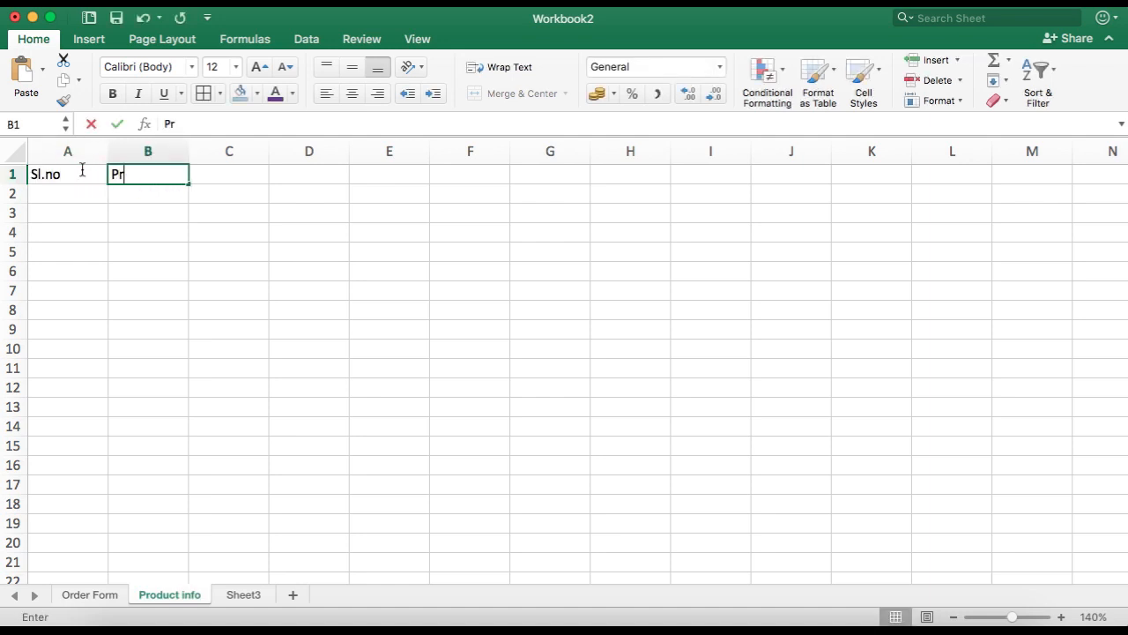
{"action": "type", "text": "oduct Name"}
{"action": "key", "text": "Tab"}
{"action": "type", "text": "Rte"}
{"action": "key", "text": "BackSpace"}
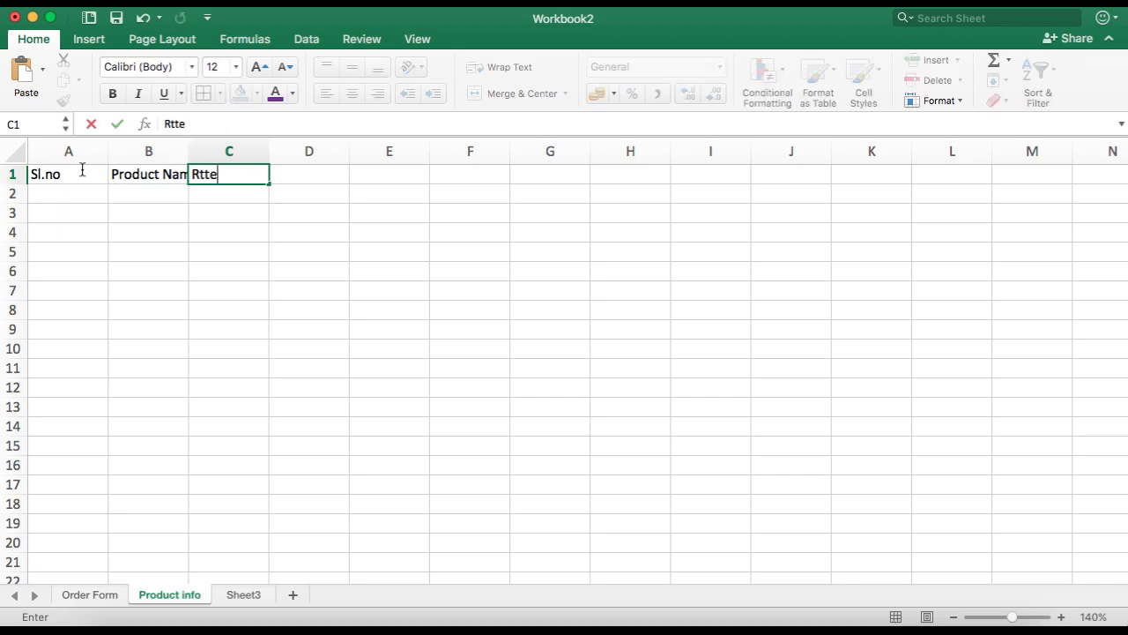
{"action": "left_click", "coordinate": [182, 235]}
{"action": "left_click_drag", "start_coordinate": [193, 150], "coordinate": [203, 151]}
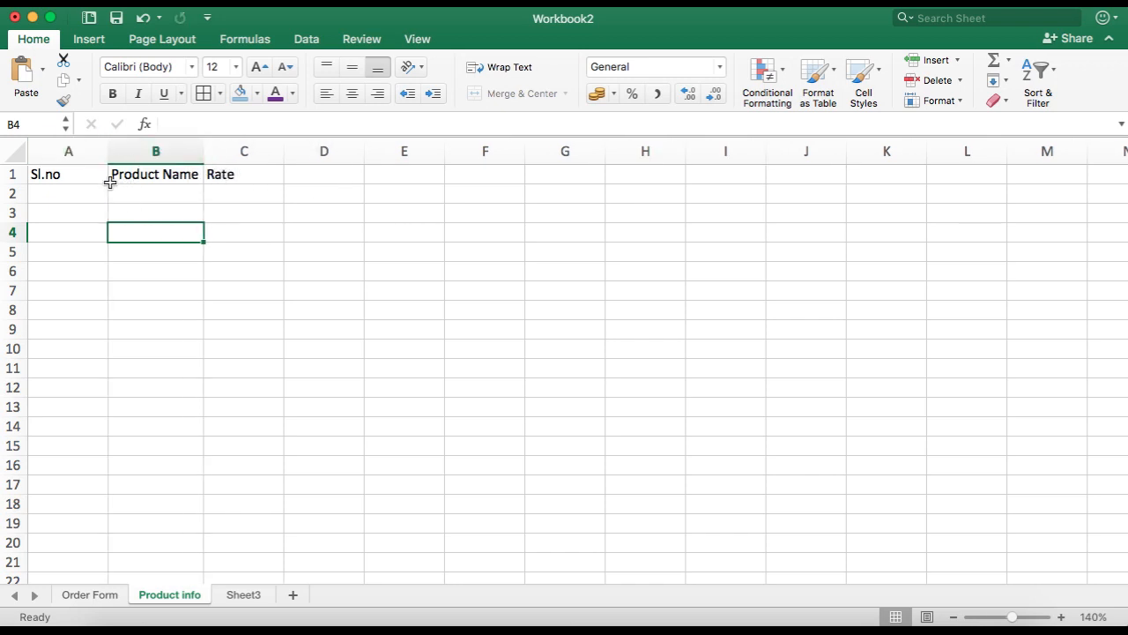
Step: Convert the header range A1:C1 into a table with headers
{"action": "left_click", "coordinate": [70, 176]}
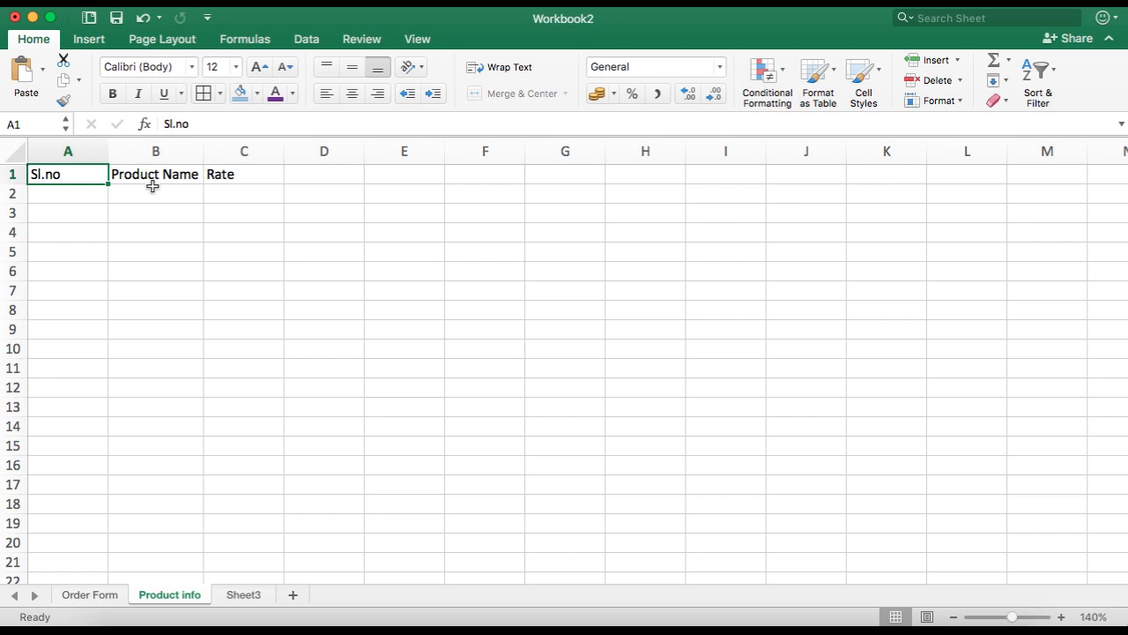
{"action": "key", "text": "shift+Right"}
{"action": "key", "text": "shift+Right"}
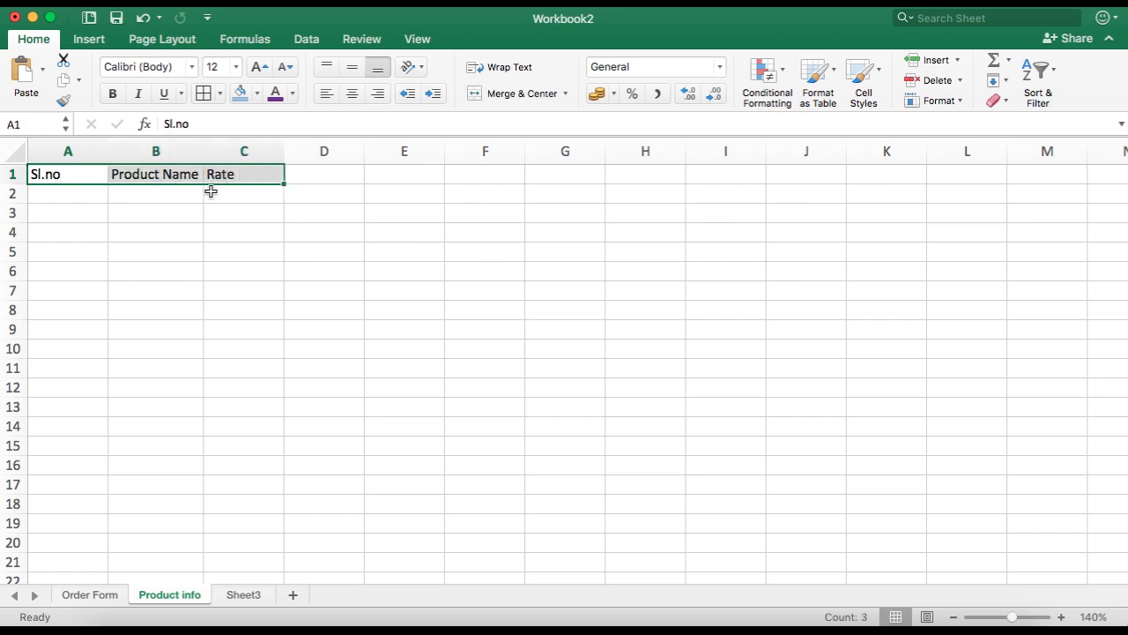
{"action": "key", "text": "super+t"}
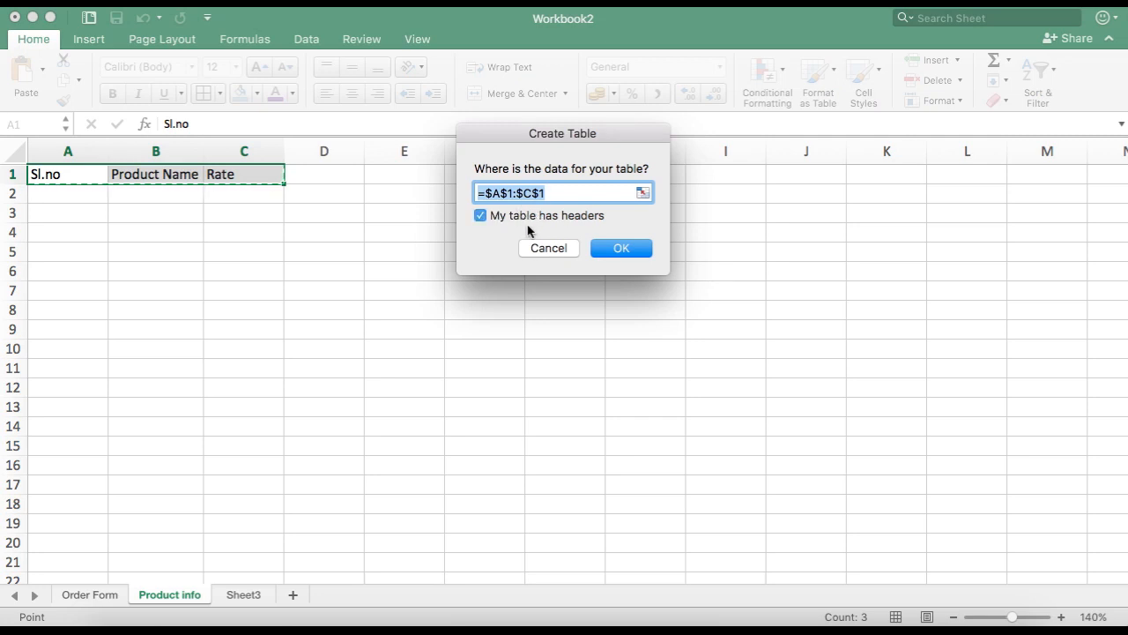
{"action": "key", "text": "Return"}
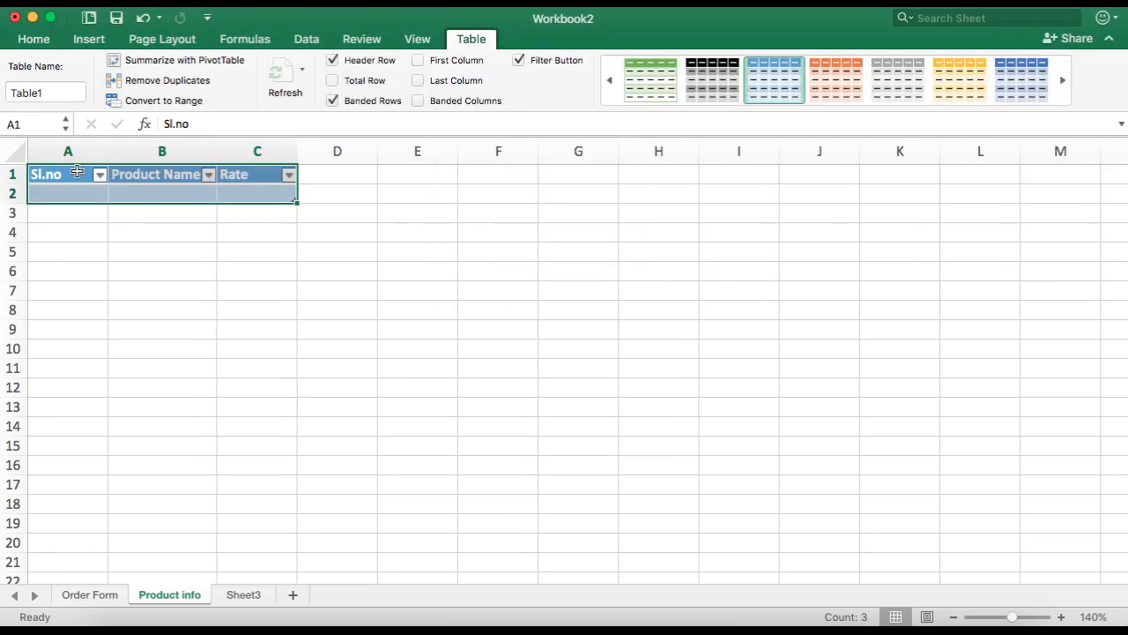
Step: Enter the first product Jeans with a rate of 5000 in the table's second row
{"action": "left_click", "coordinate": [201, 233]}
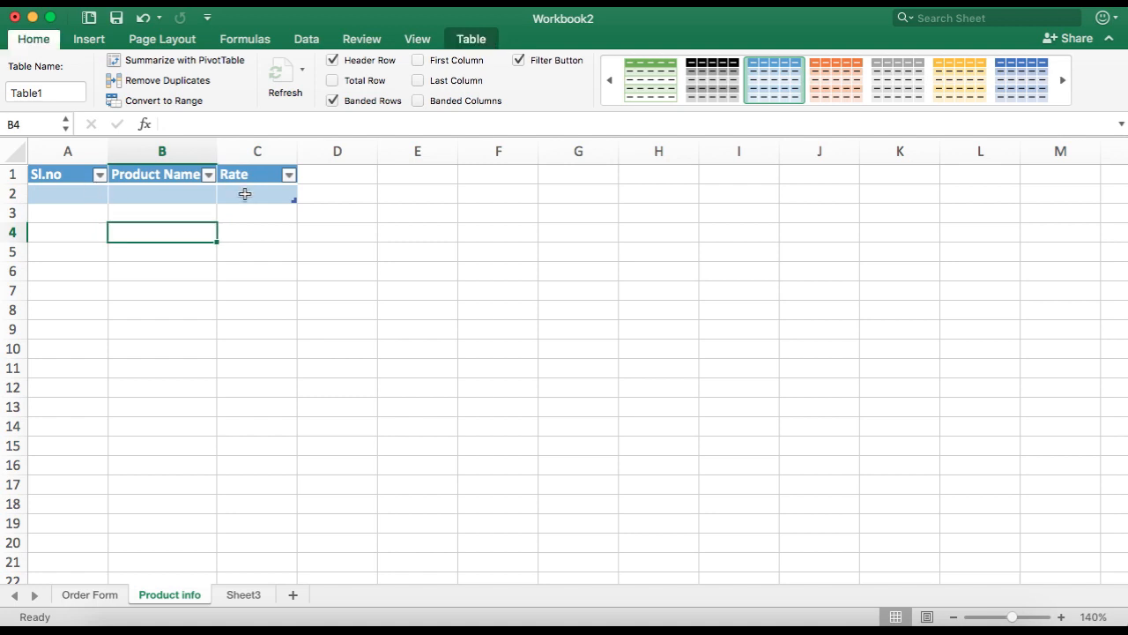
{"action": "left_click", "coordinate": [76, 193]}
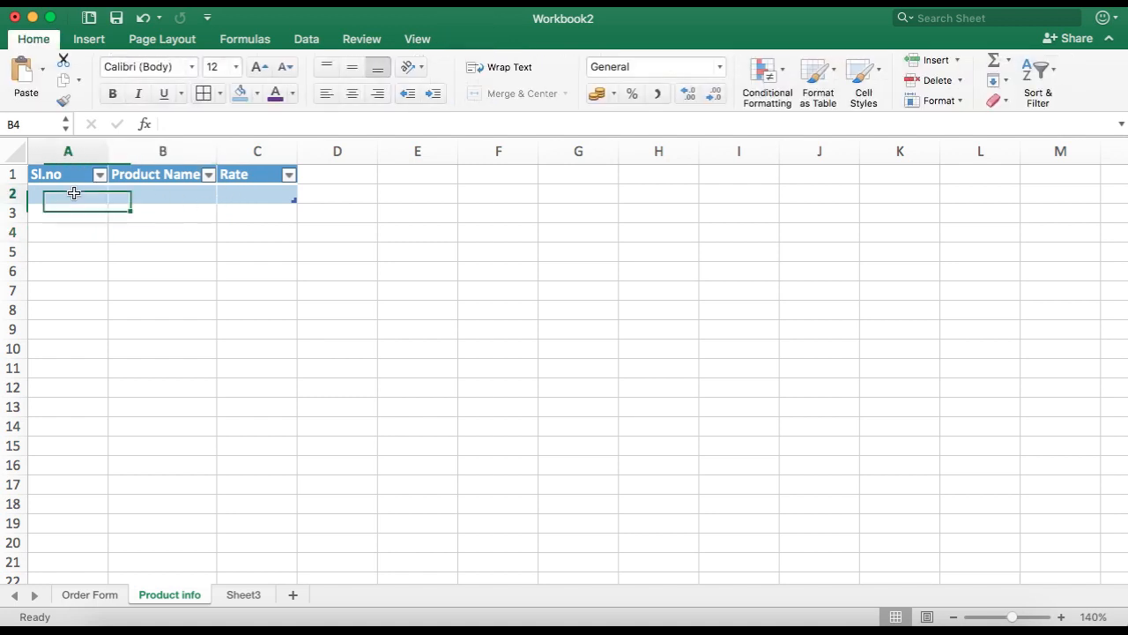
{"action": "left_click", "coordinate": [191, 189]}
{"action": "type", "text": "Jeans"}
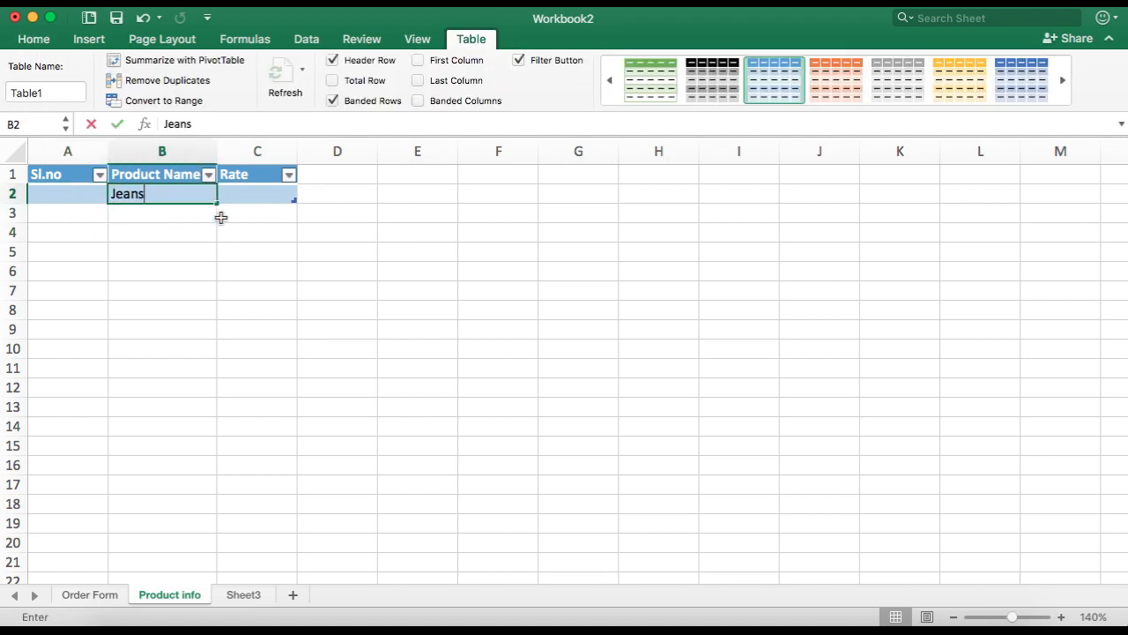
{"action": "key", "text": "Tab"}
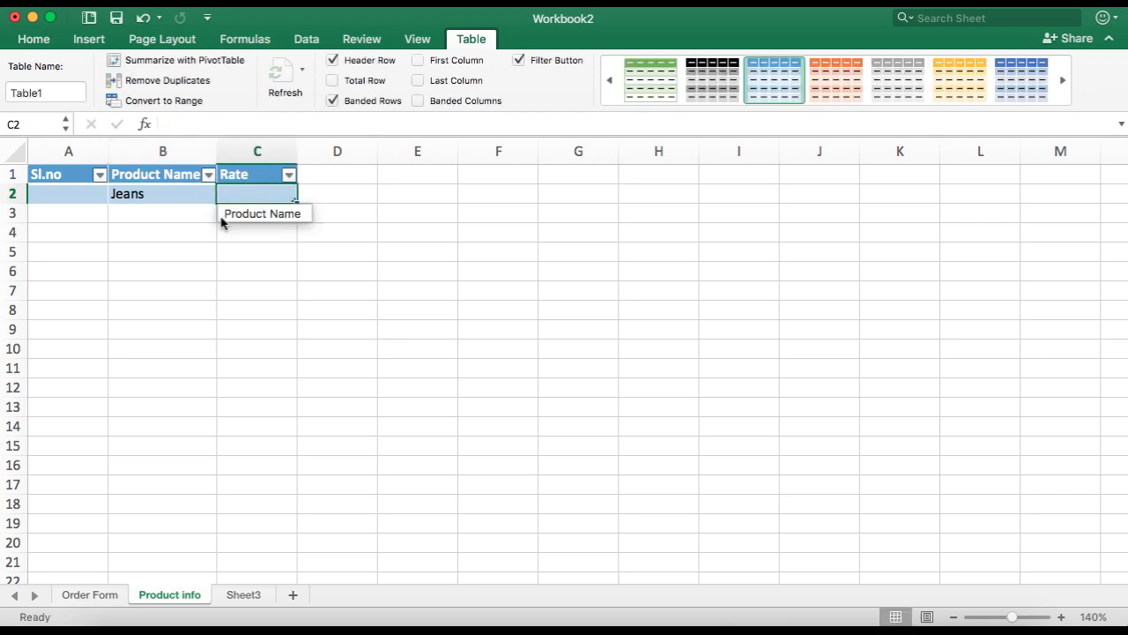
{"action": "type", "text": "5000"}
{"action": "key", "text": "Return"}
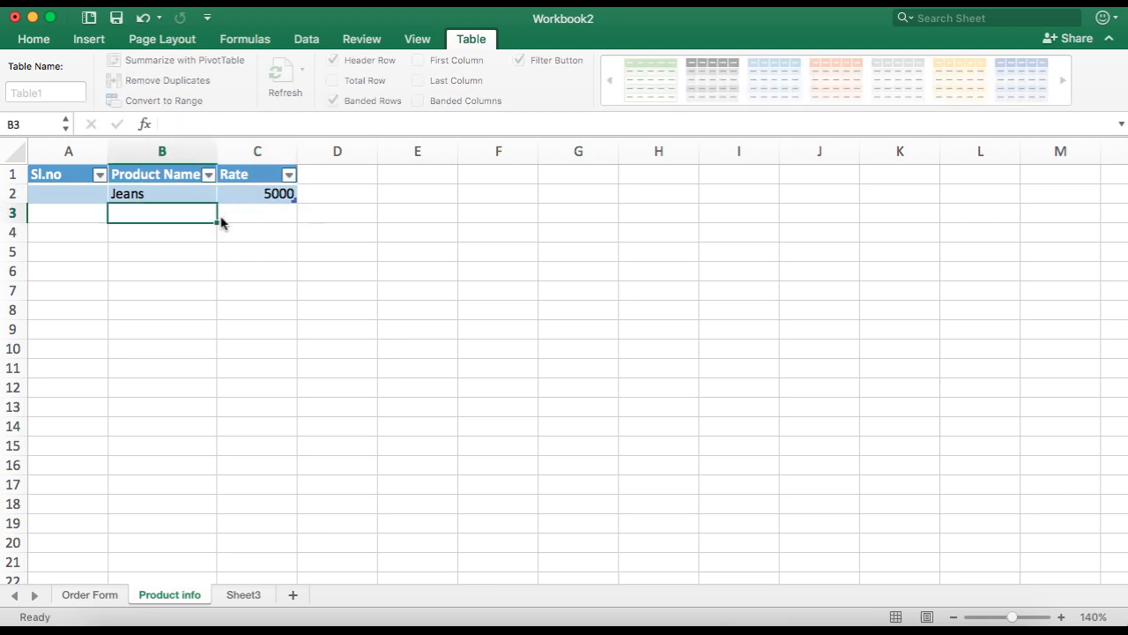
Step: Enter the formula =if(@[Product Name]="","",row(1:1)) in the first Sl.no cell to number rows automatically
{"action": "left_click", "coordinate": [71, 191]}
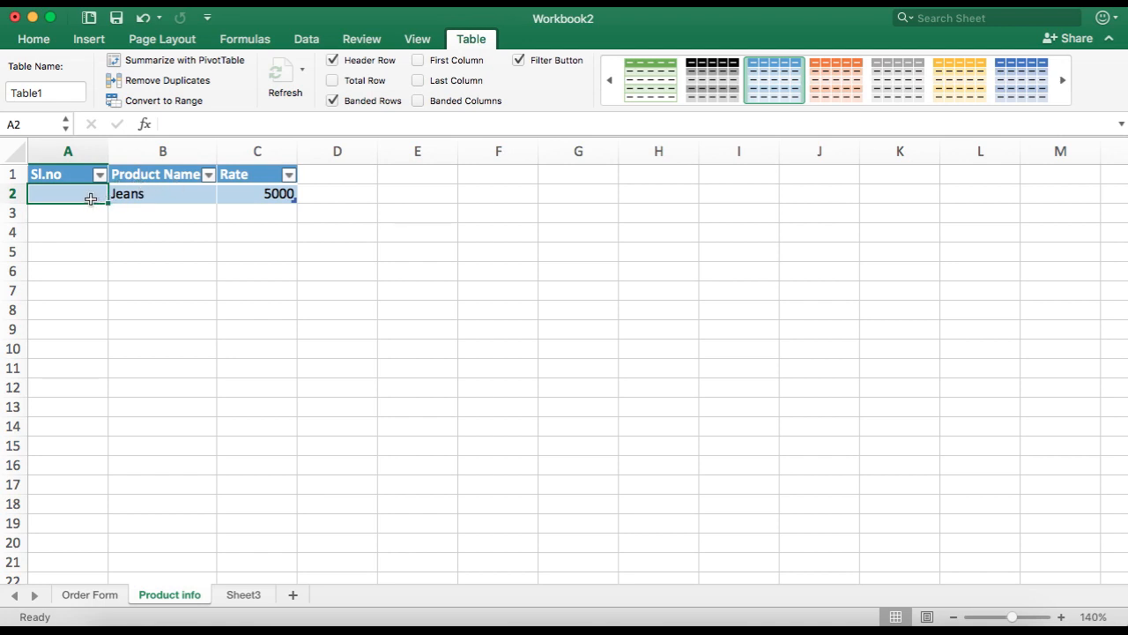
{"action": "type", "text": "="}
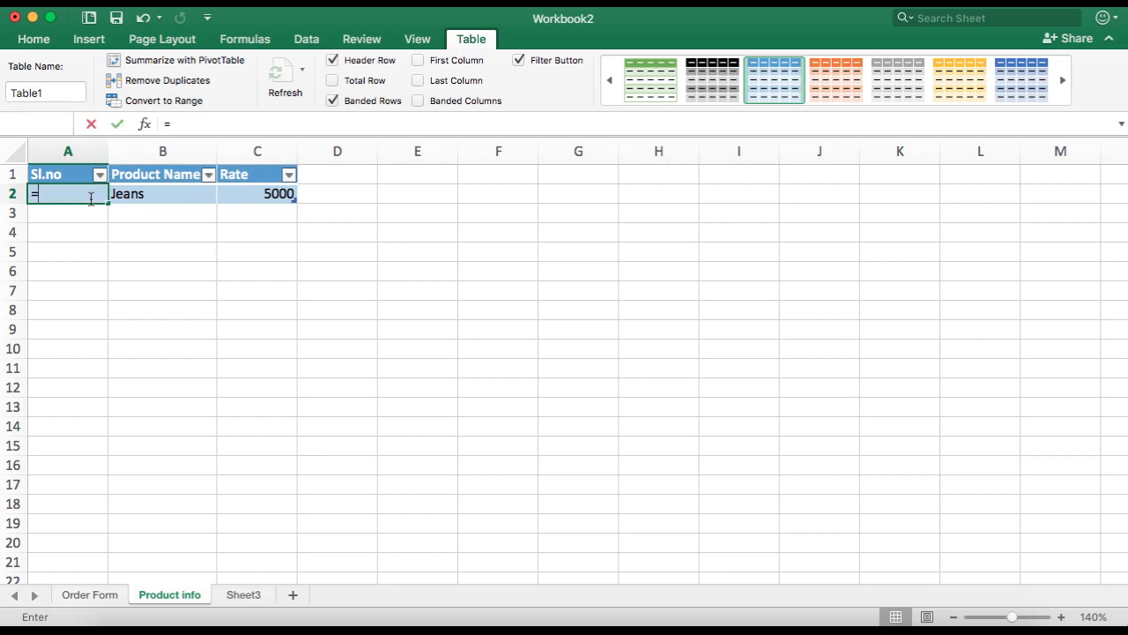
{"action": "type", "text": "if(@"}
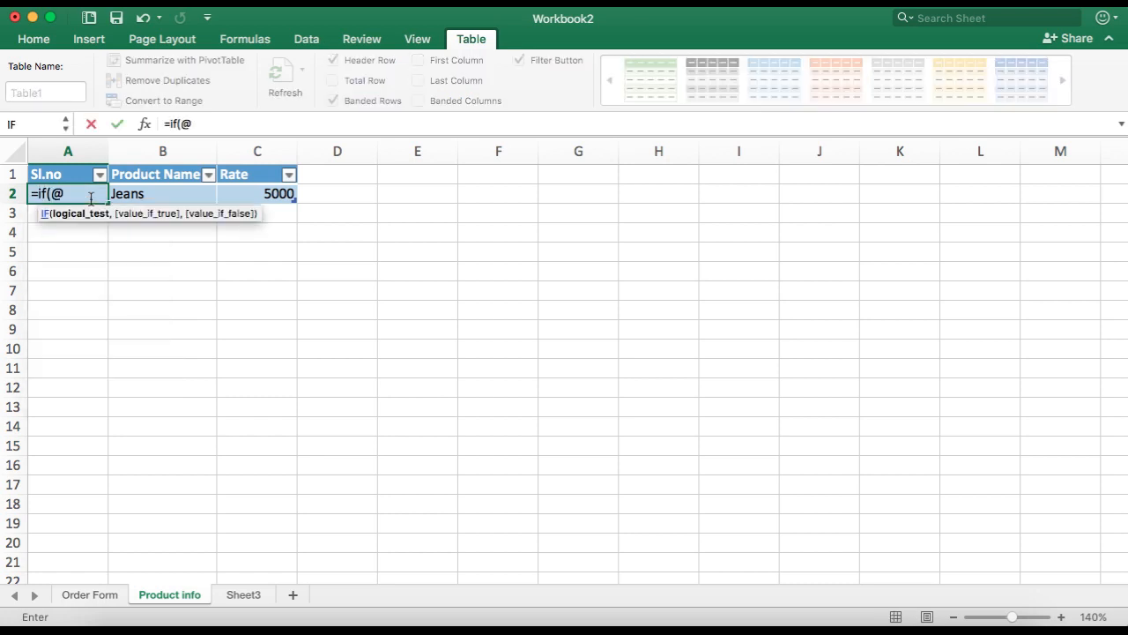
{"action": "type", "text": "[p"}
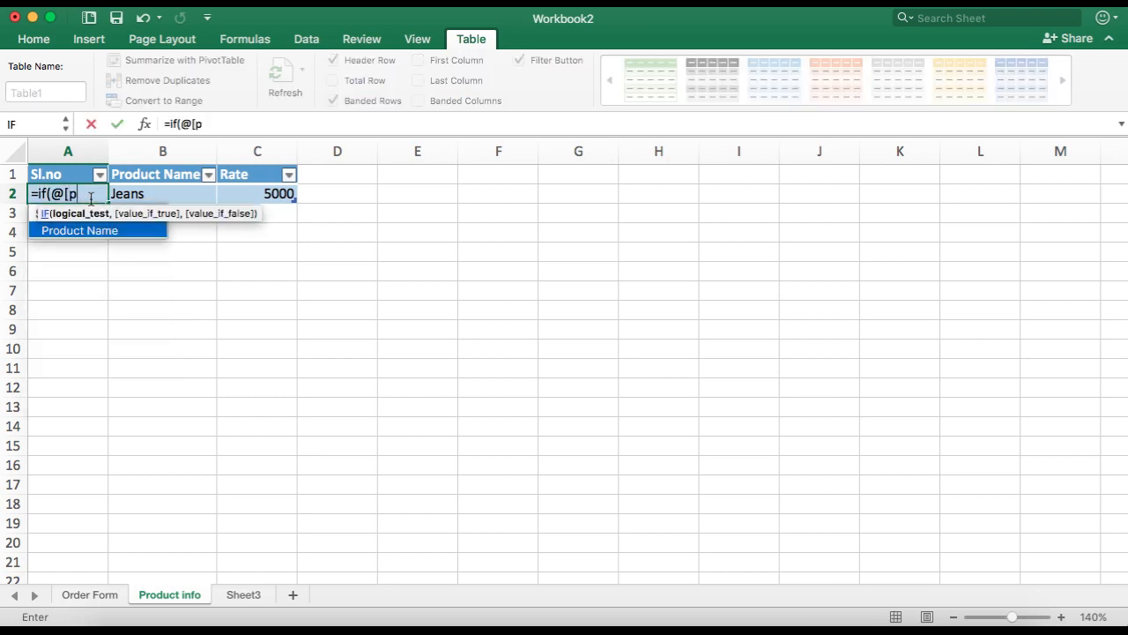
{"action": "type", "text": "ro"}
{"action": "key", "text": "Tab"}
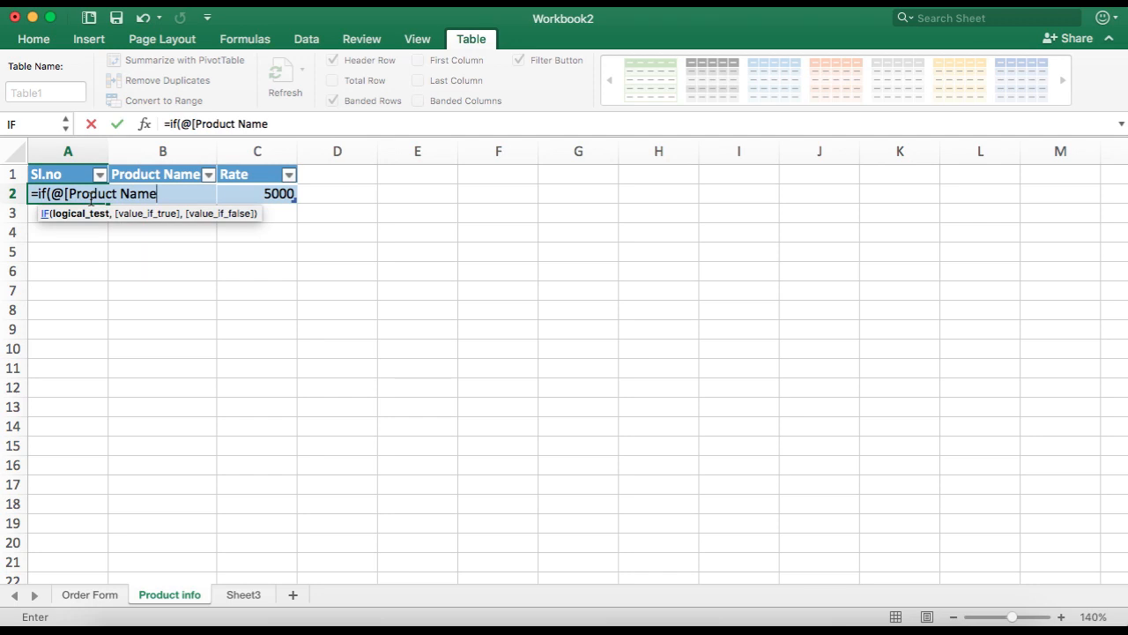
{"action": "type", "text": "]=\"\","}
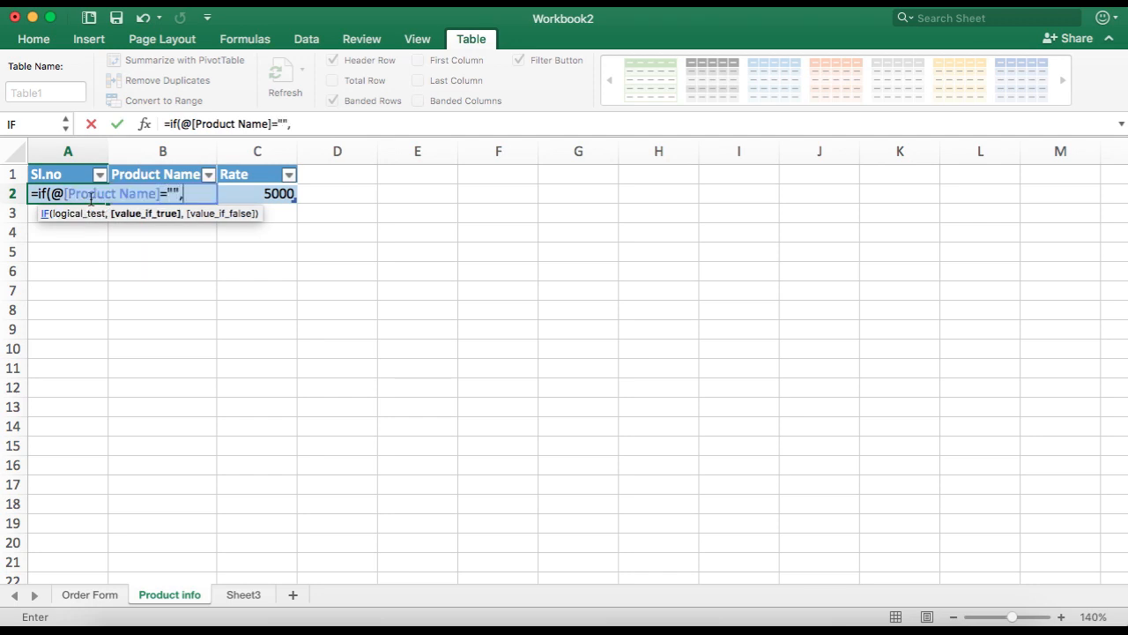
{"action": "type", "text": "\"\",row"}
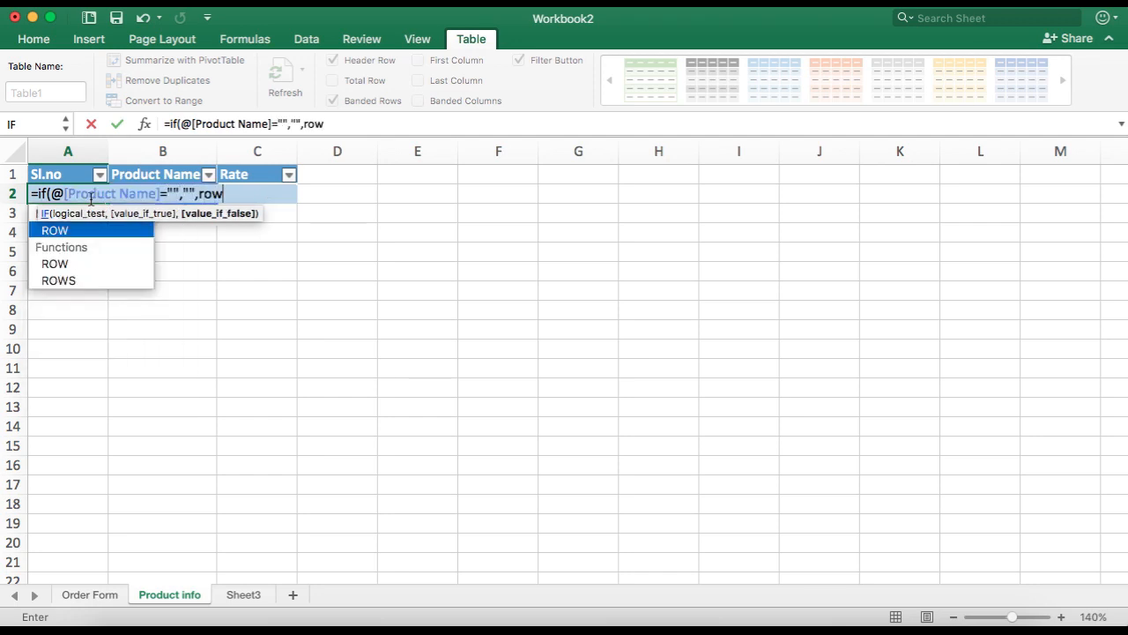
{"action": "type", "text": "(1:1))"}
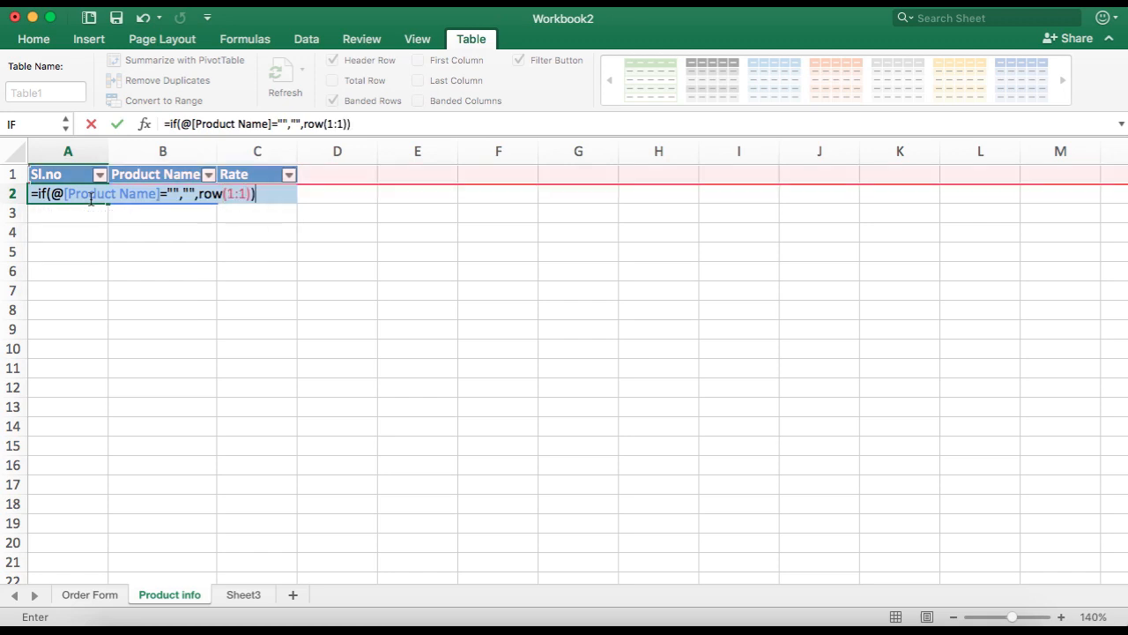
{"action": "key", "text": "Return"}
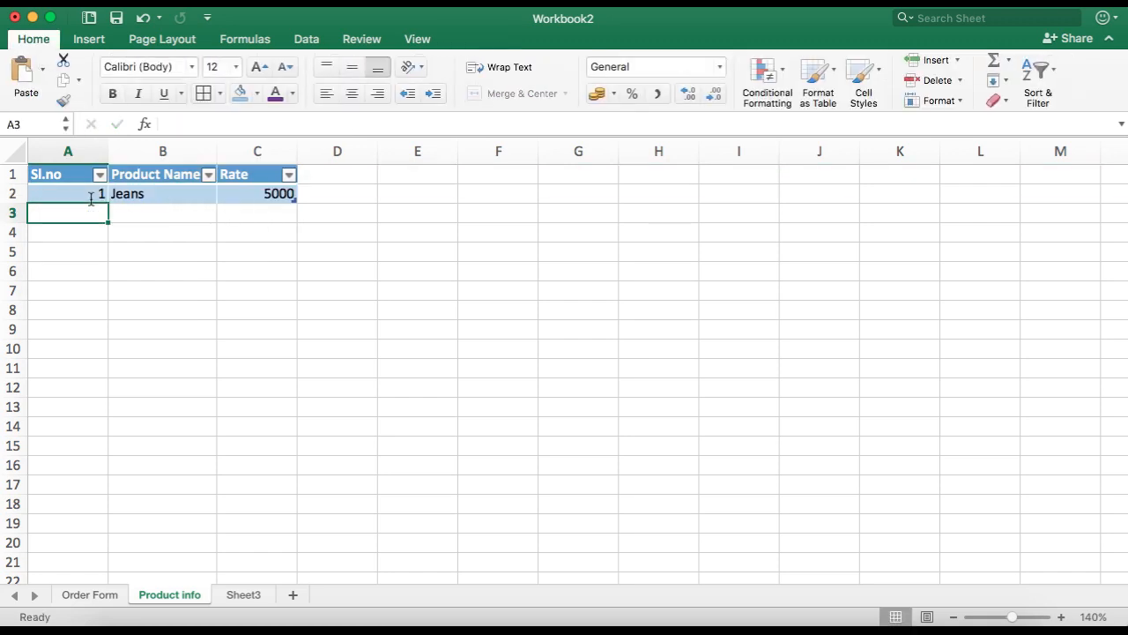
Step: Enter a rate of 3400 in the Rate cell of row 3
{"action": "left_click", "coordinate": [91, 199]}
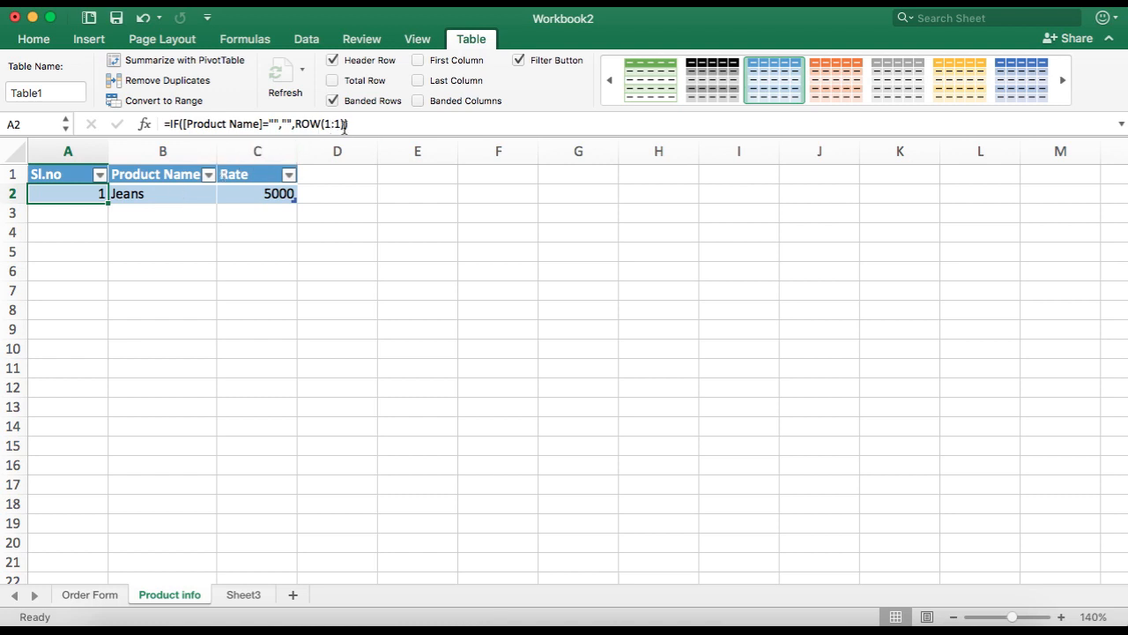
{"action": "left_click", "coordinate": [196, 214]}
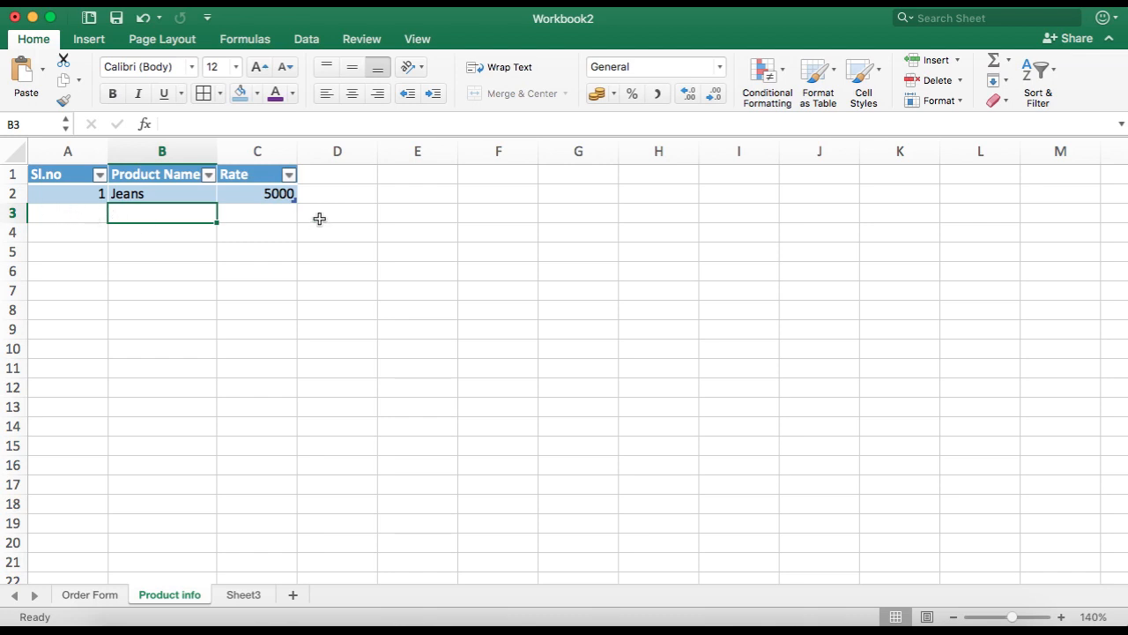
{"action": "left_click", "coordinate": [259, 215]}
{"action": "type", "text": "56"}
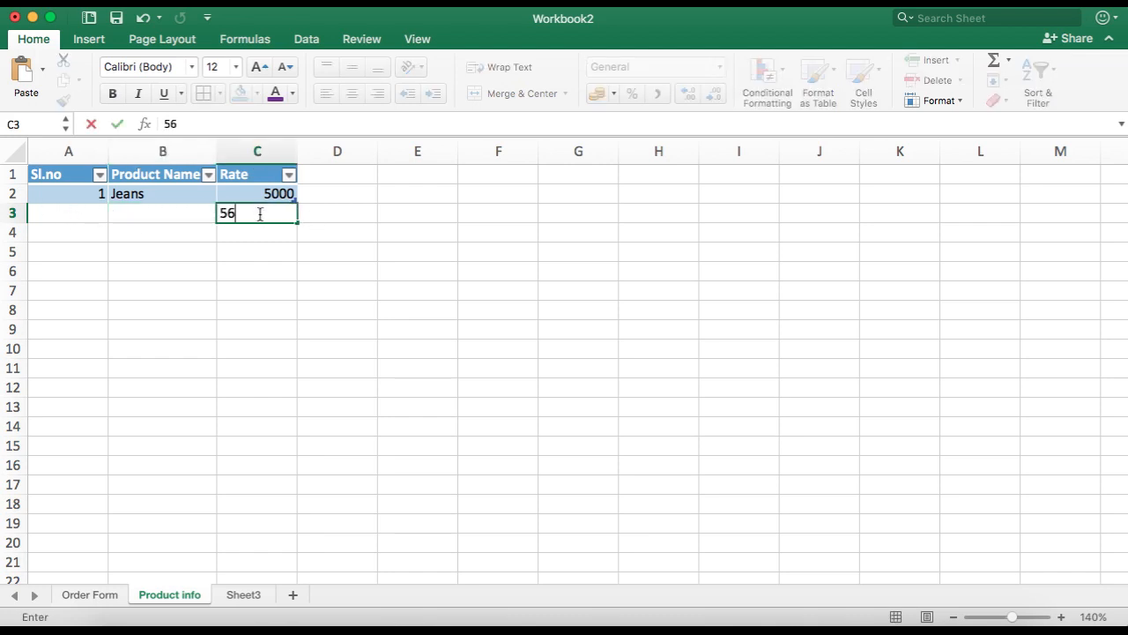
{"action": "key", "text": "BackSpace"}
{"action": "key", "text": "BackSpace"}
{"action": "type", "text": "3400"}
{"action": "key", "text": "Return"}
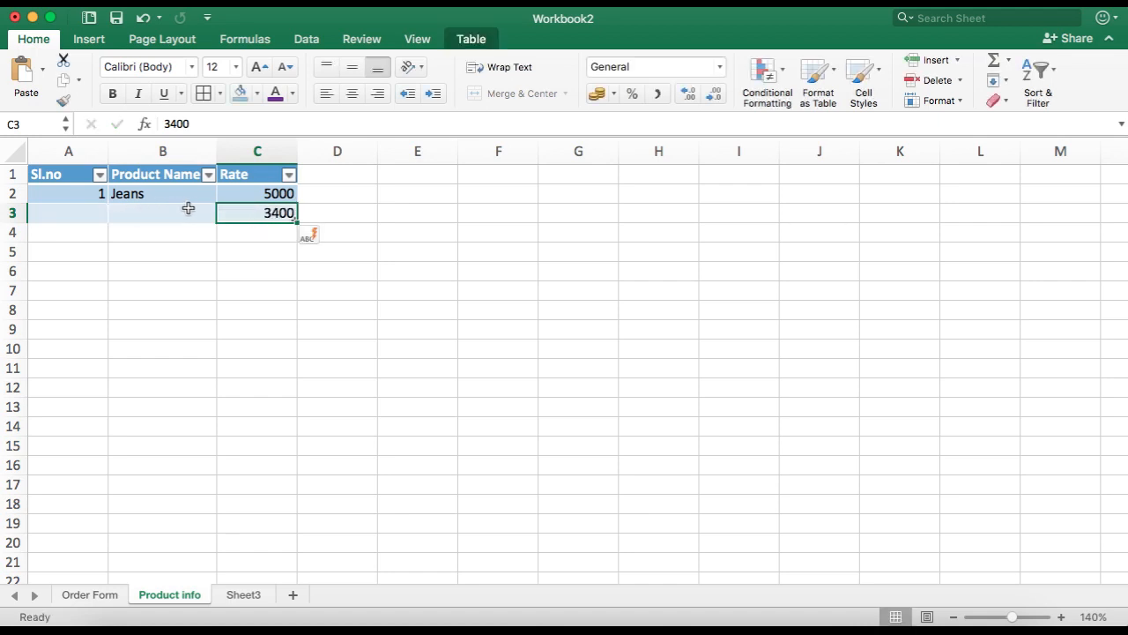
Step: Enter Sweater as the product name in row 3
{"action": "left_click", "coordinate": [131, 215]}
{"action": "type", "text": "Sewt"}
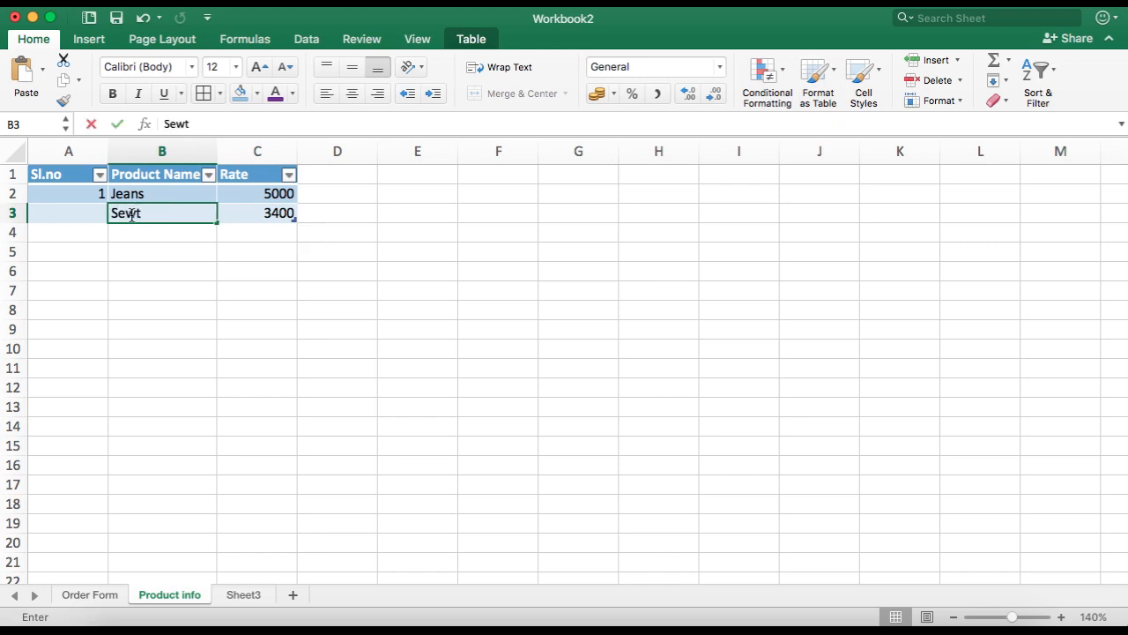
{"action": "key", "text": "BackSpace"}
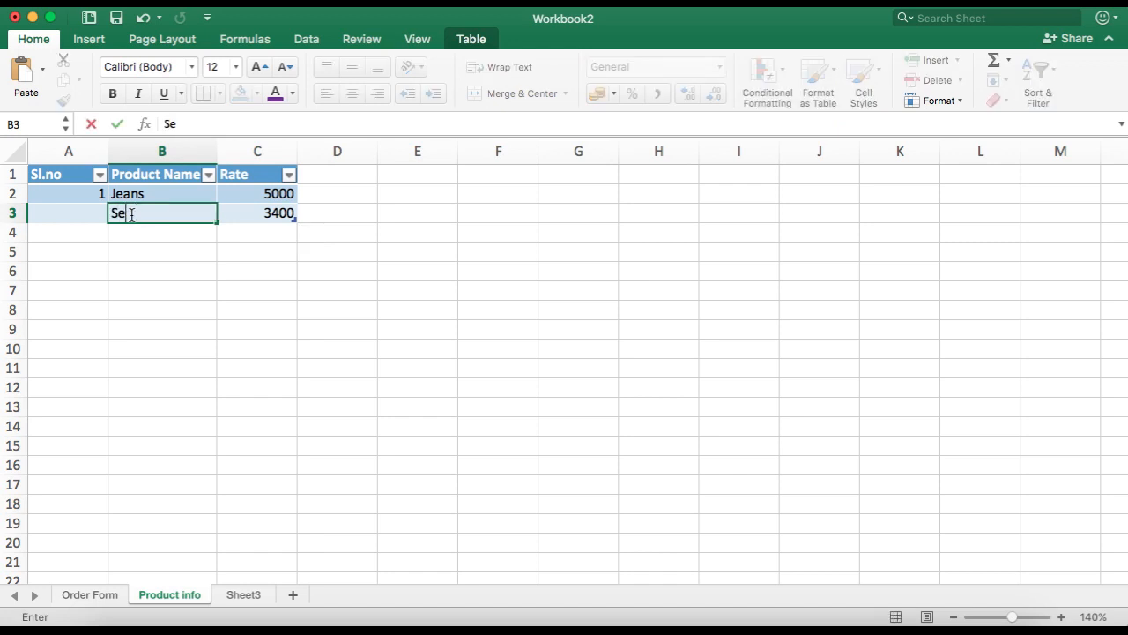
{"action": "key", "text": "Return"}
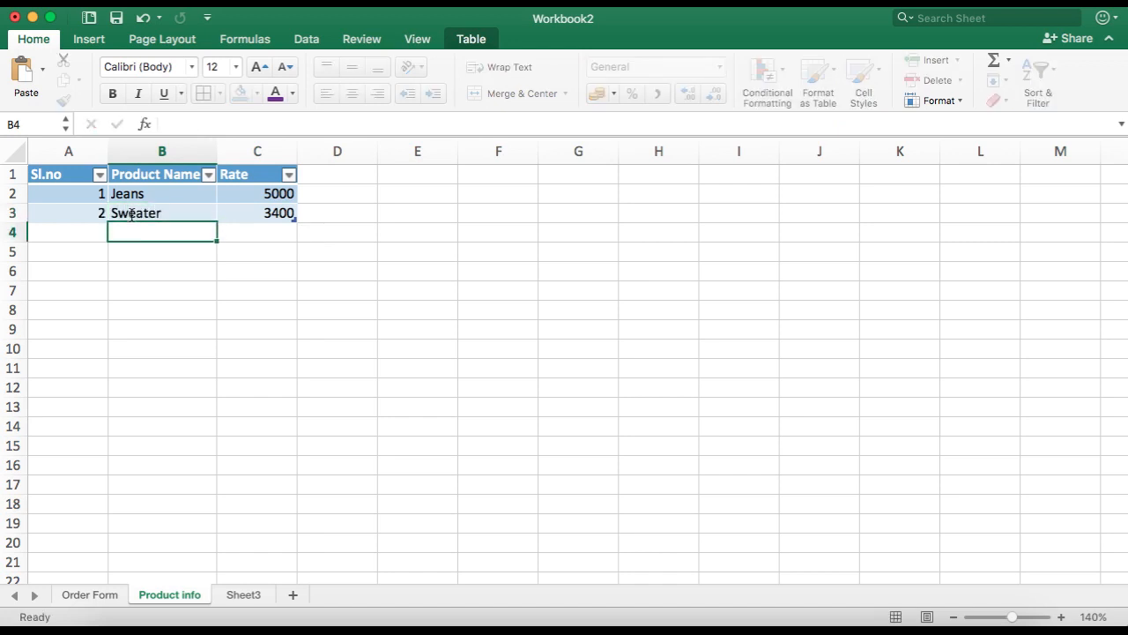
{"action": "type", "text": "Shoes"}
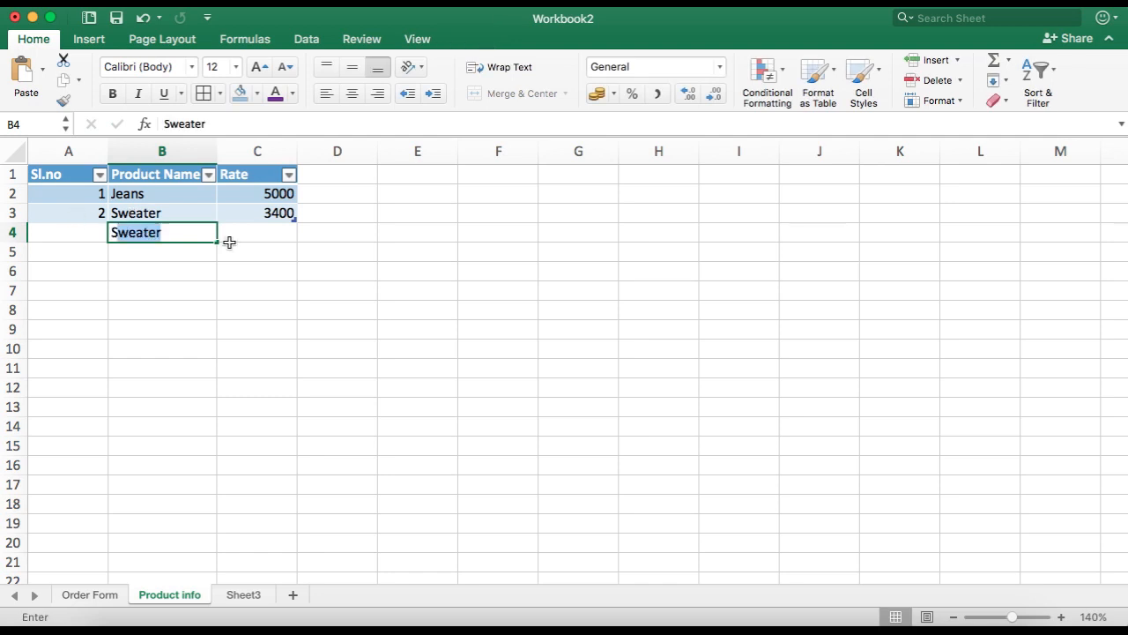
{"action": "key", "text": "BackSpace"}
{"action": "key", "text": "BackSpace"}
{"action": "key", "text": "BackSpace"}
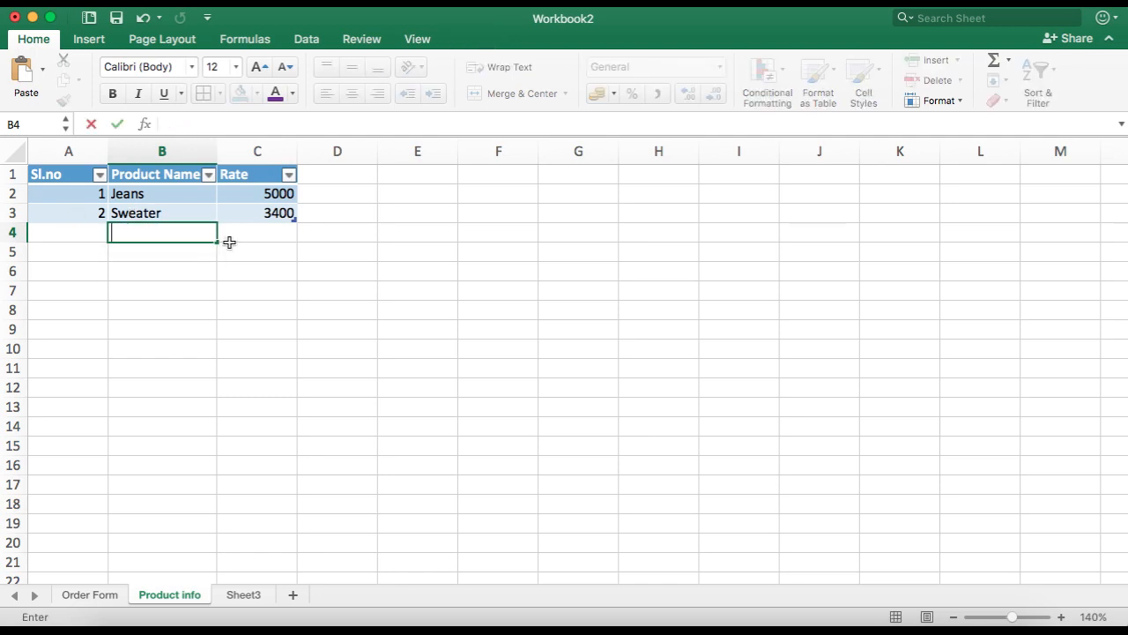
{"action": "left_click", "coordinate": [241, 327]}
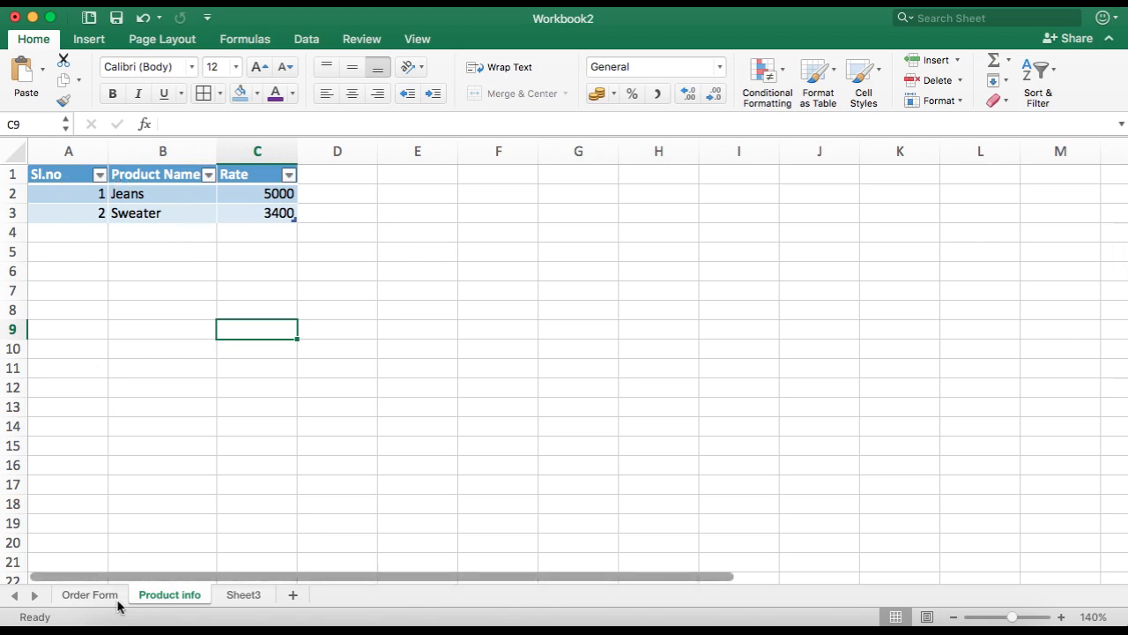
Step: Switch to the Order Form sheet to review its layout and return to Product info
{"action": "left_click", "coordinate": [89, 596]}
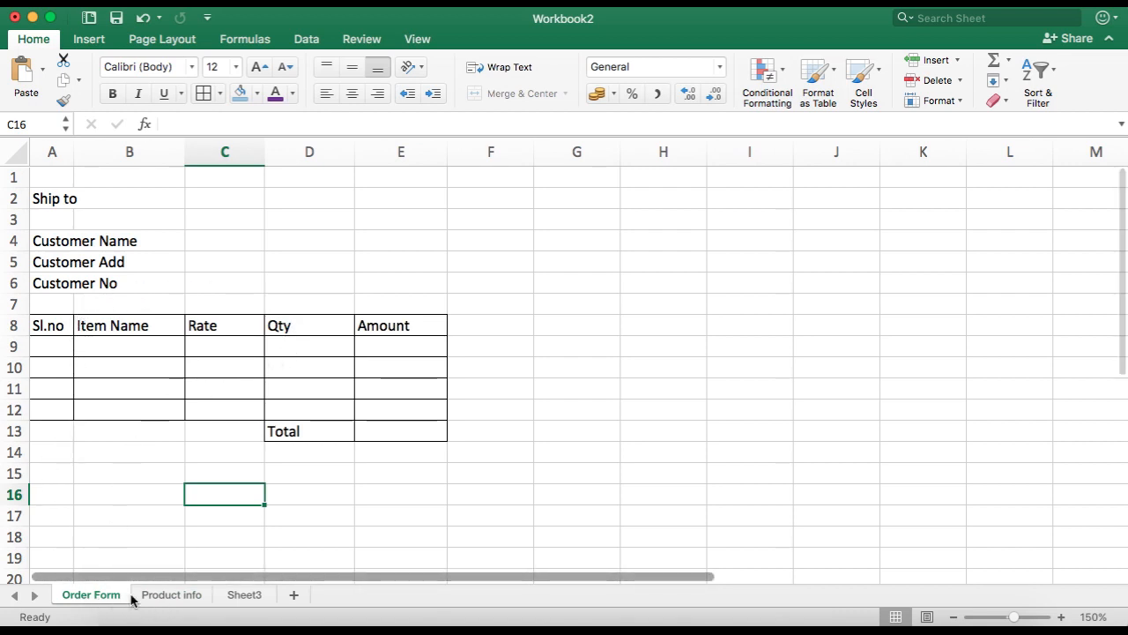
{"action": "left_click", "coordinate": [189, 599]}
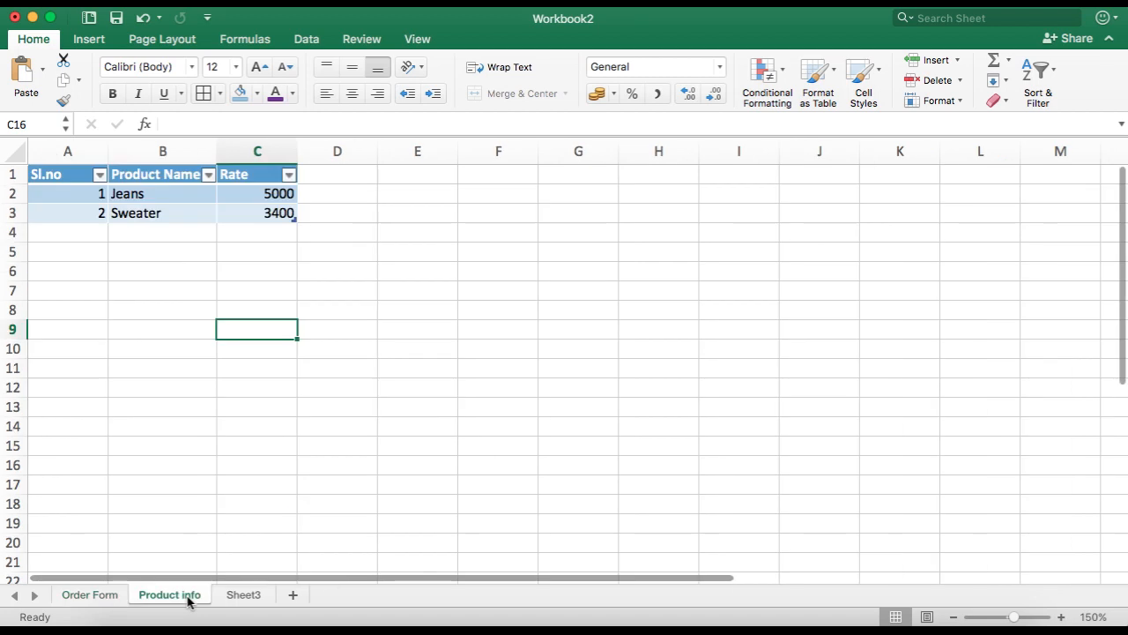
Step: Define the name productname for the Product Name cells B2:B3 of the table
{"action": "left_click", "coordinate": [161, 202]}
{"action": "left_click_drag", "start_coordinate": [161, 202], "coordinate": [161, 212]}
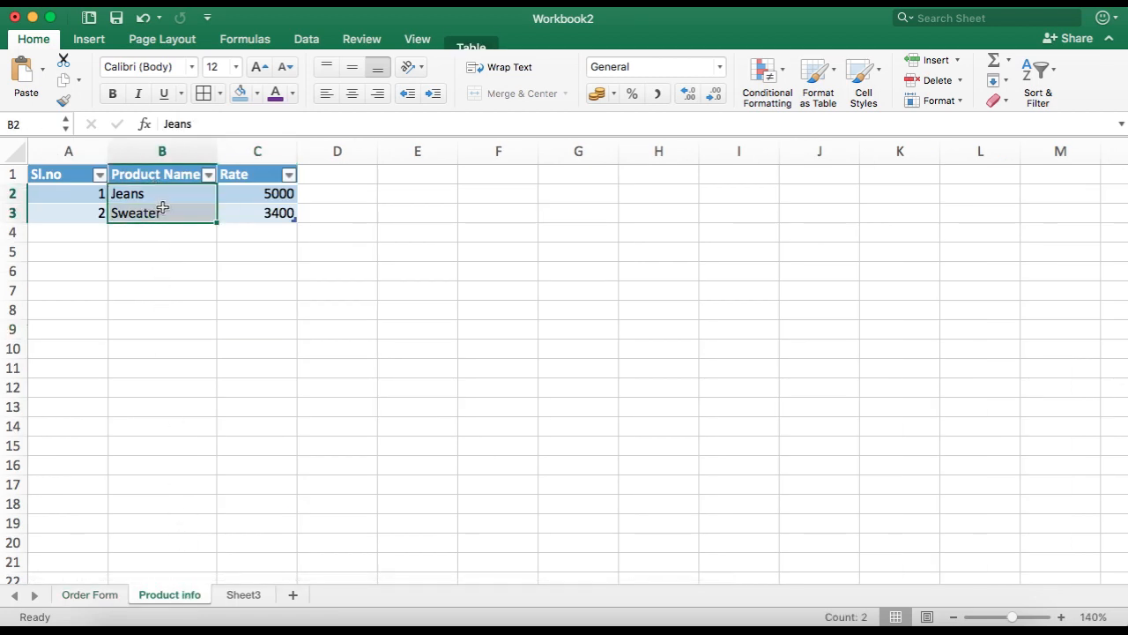
{"action": "left_click", "coordinate": [257, 42]}
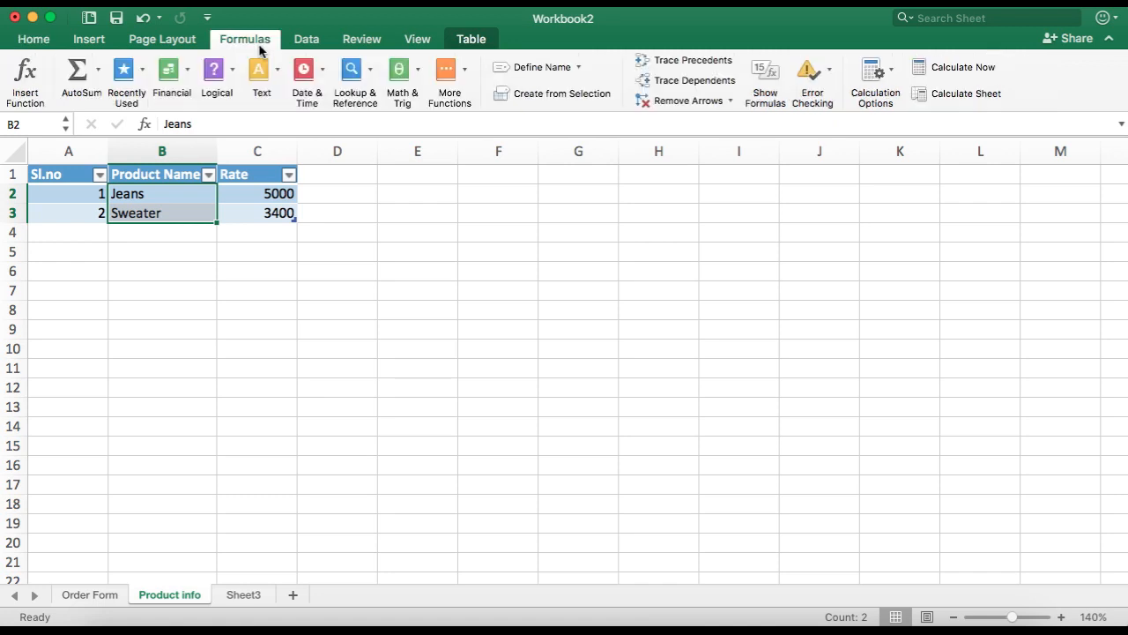
{"action": "left_click", "coordinate": [536, 67]}
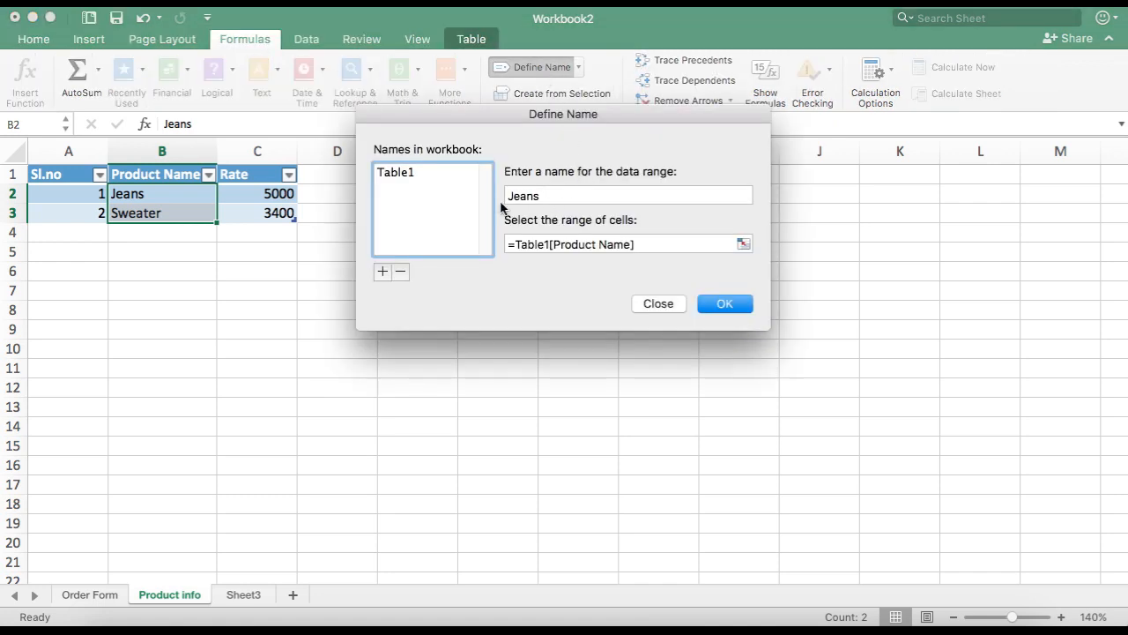
{"action": "left_click", "coordinate": [551, 195]}
{"action": "type", "text": "pr"}
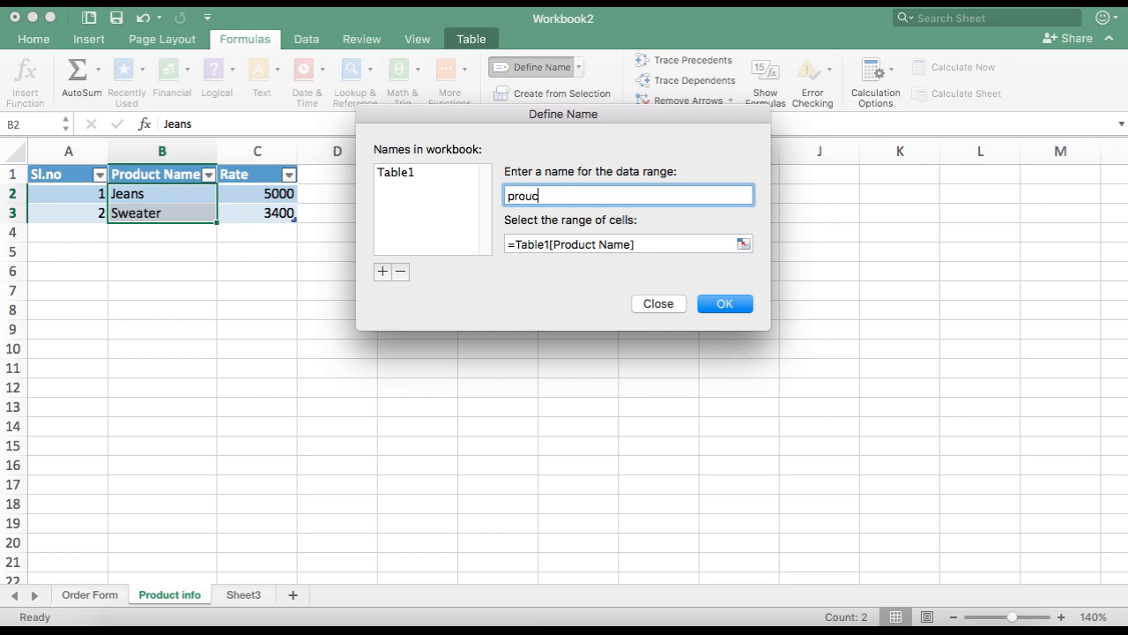
{"action": "type", "text": "oductname"}
{"action": "left_click", "coordinate": [744, 245]}
{"action": "left_click_drag", "start_coordinate": [185, 194], "coordinate": [188, 215]}
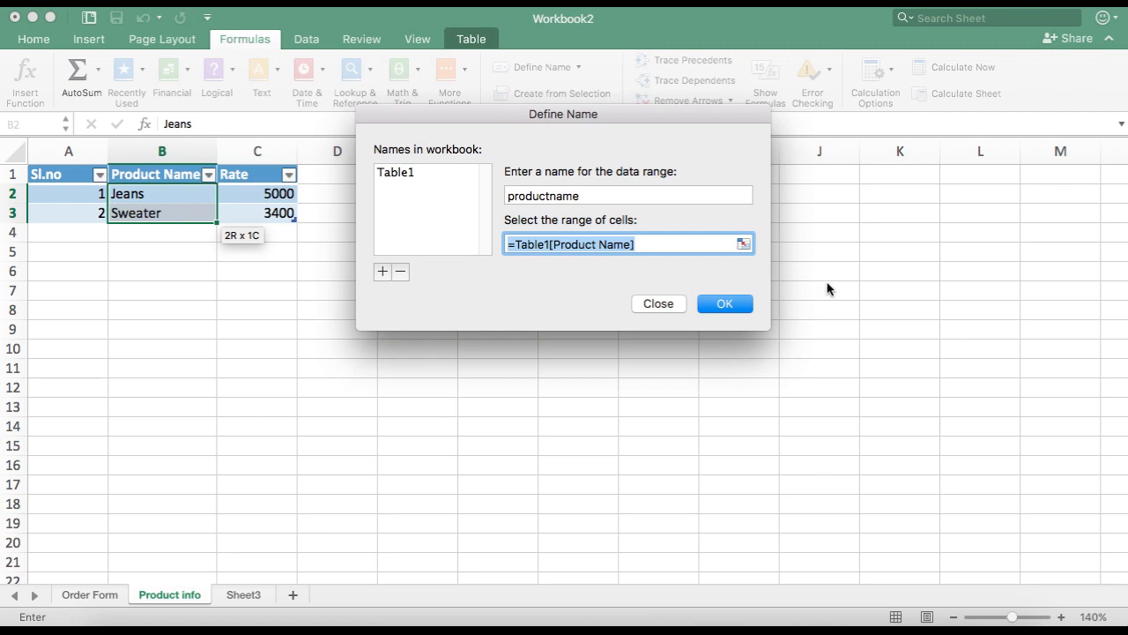
{"action": "left_click", "coordinate": [725, 303]}
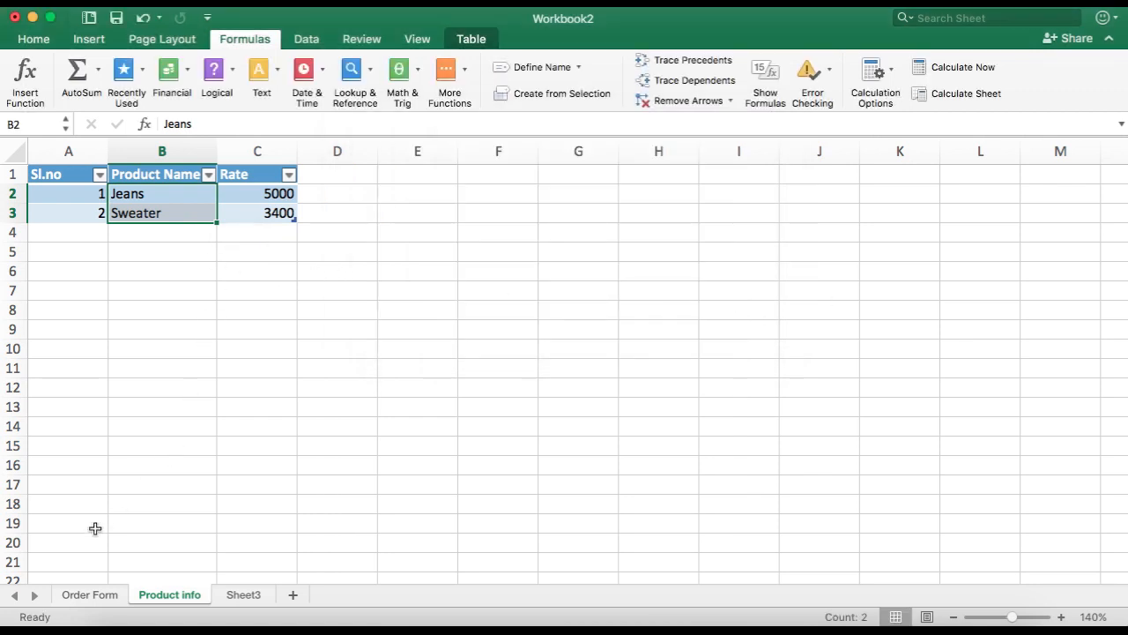
Step: On the Order Form, add List data validation to Item Name cell B9 with source =productname
{"action": "left_click", "coordinate": [79, 596]}
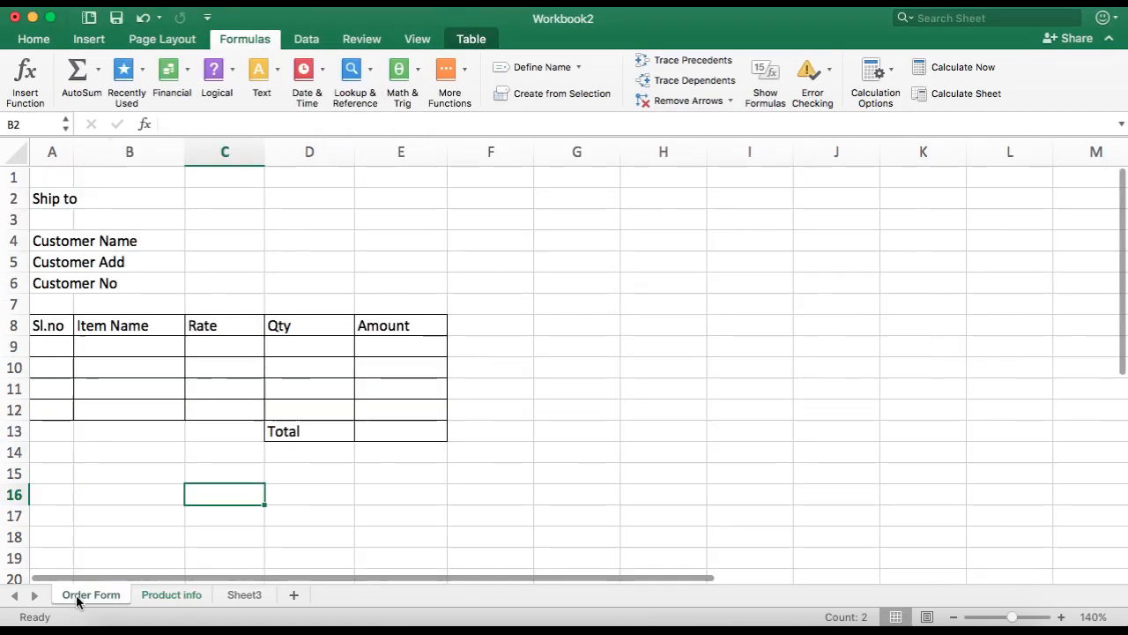
{"action": "left_click", "coordinate": [161, 344]}
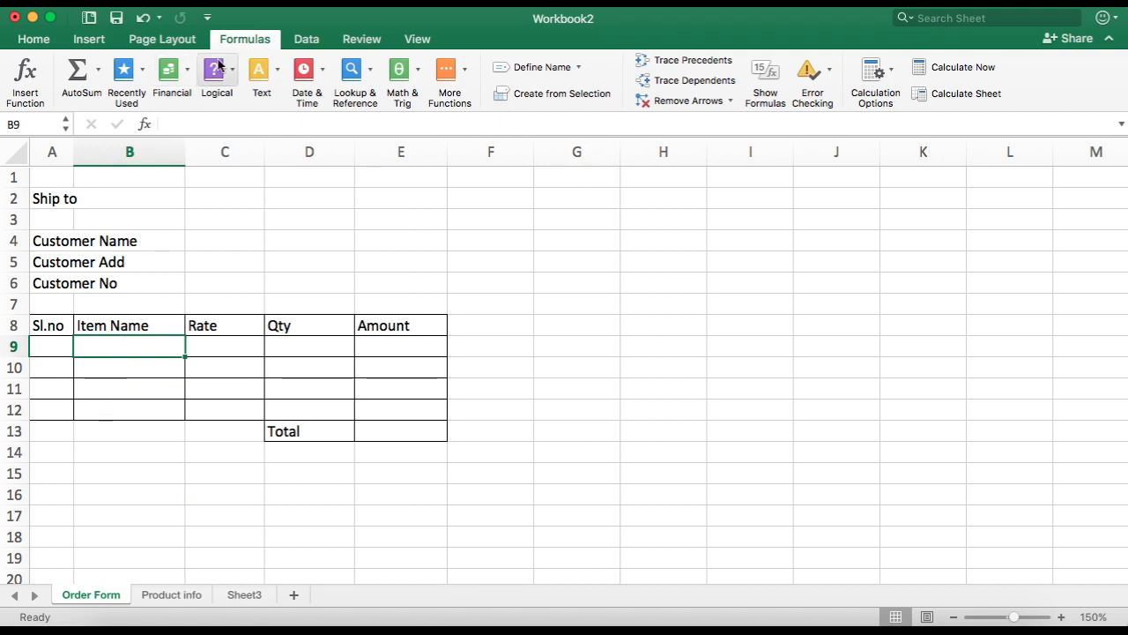
{"action": "left_click", "coordinate": [319, 44]}
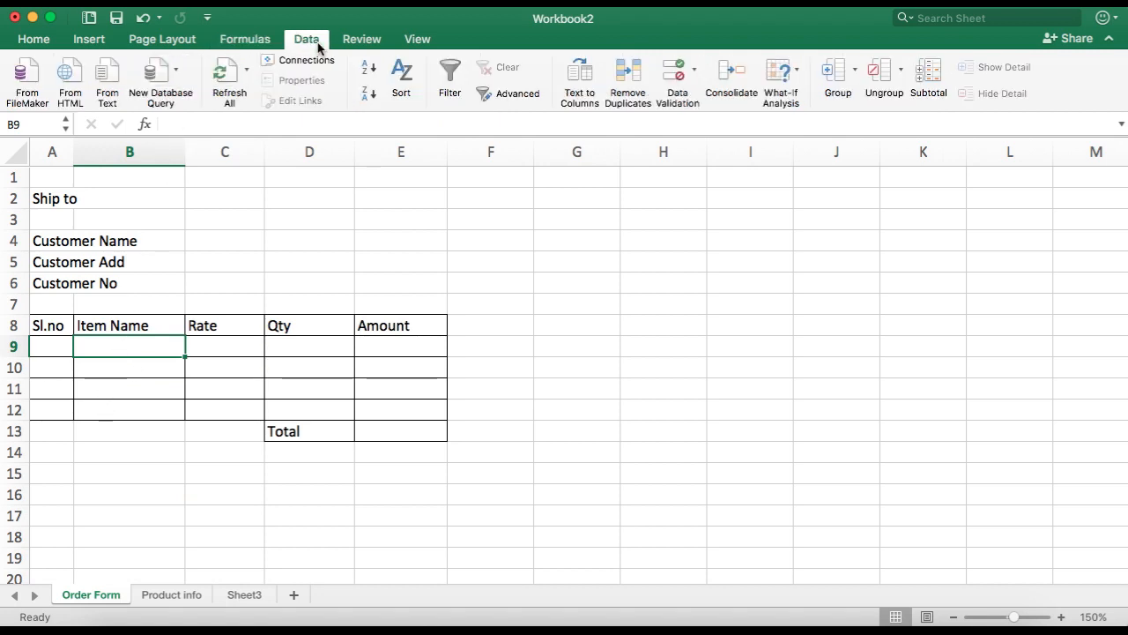
{"action": "left_click", "coordinate": [677, 75]}
{"action": "left_click", "coordinate": [380, 191]}
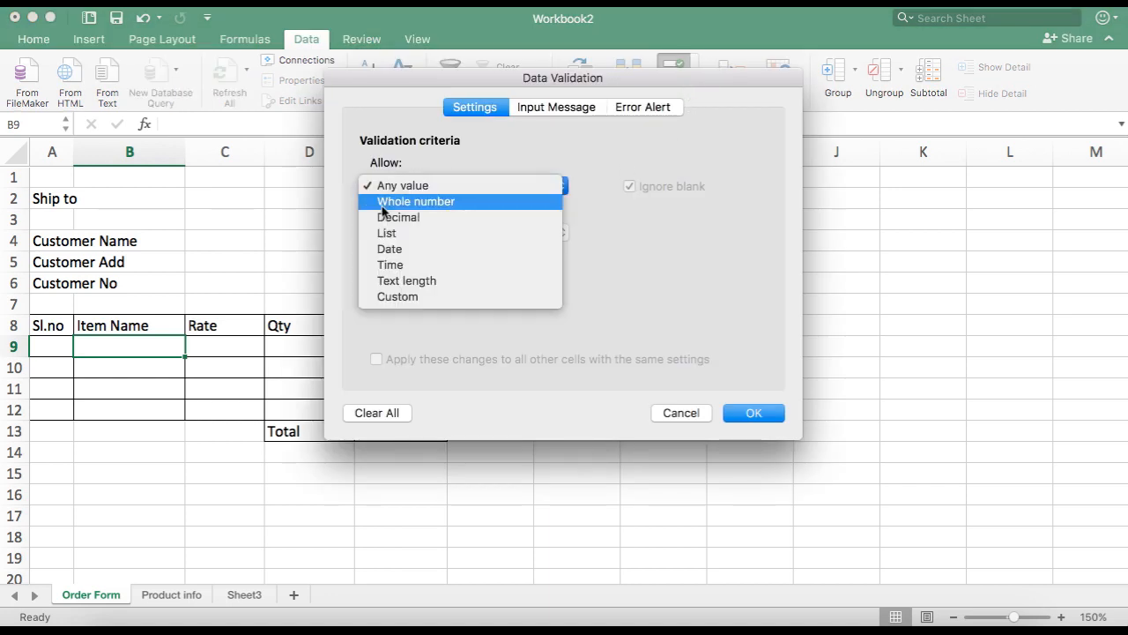
{"action": "left_click", "coordinate": [388, 230]}
{"action": "left_click", "coordinate": [542, 284]}
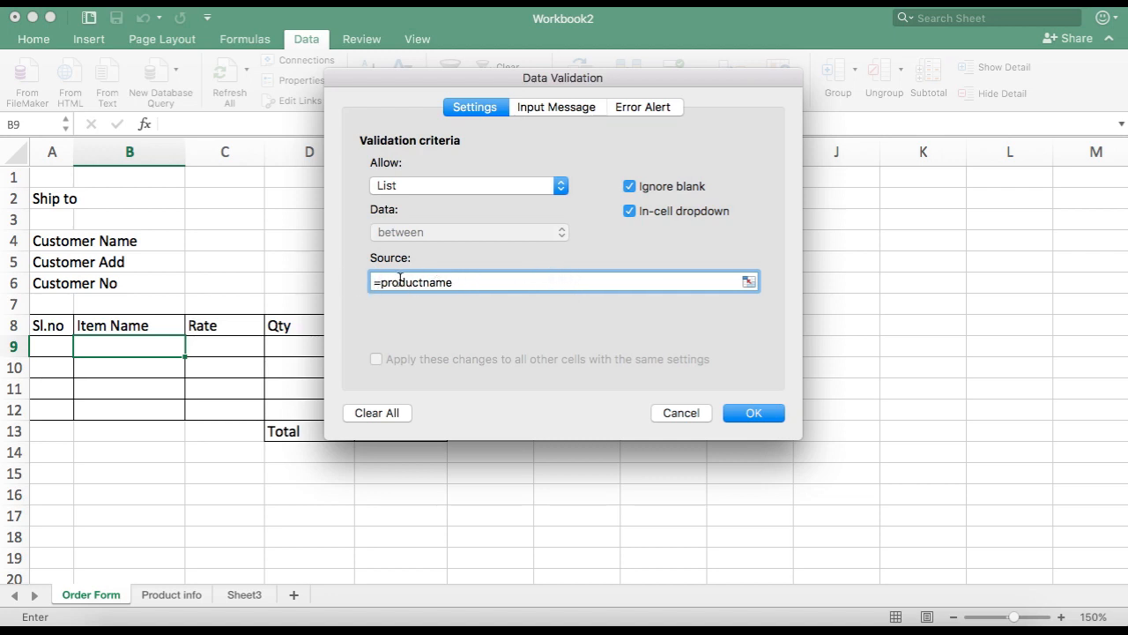
{"action": "left_click", "coordinate": [754, 413]}
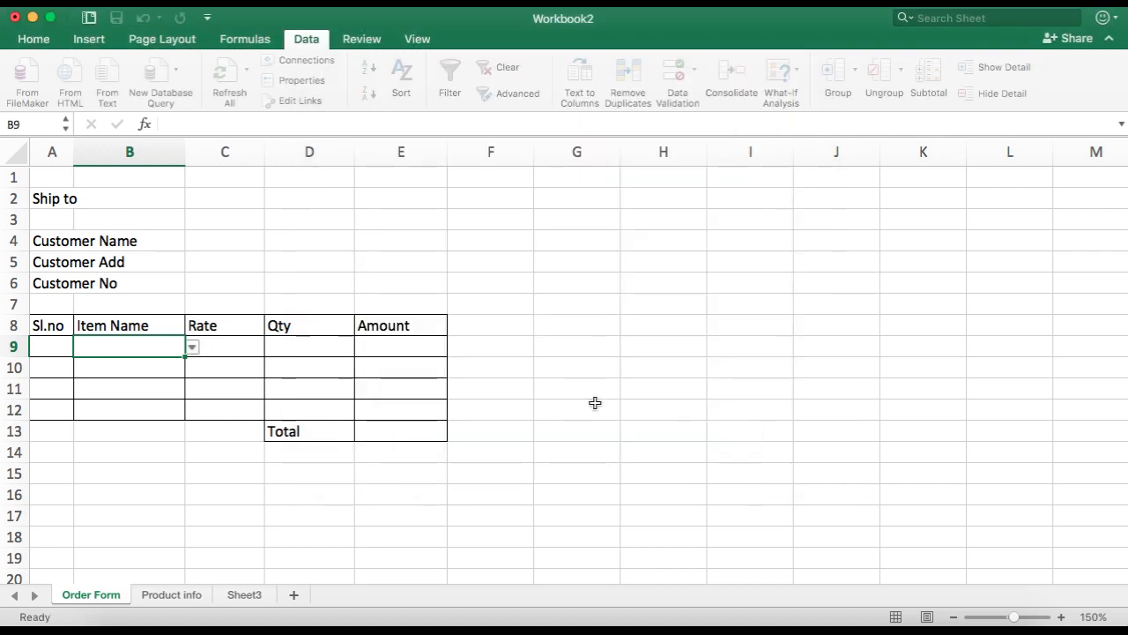
Step: Try the Item Name dropdown in B9 by picking Jeans and then Sweater
{"action": "left_click", "coordinate": [176, 370]}
{"action": "left_click", "coordinate": [161, 347]}
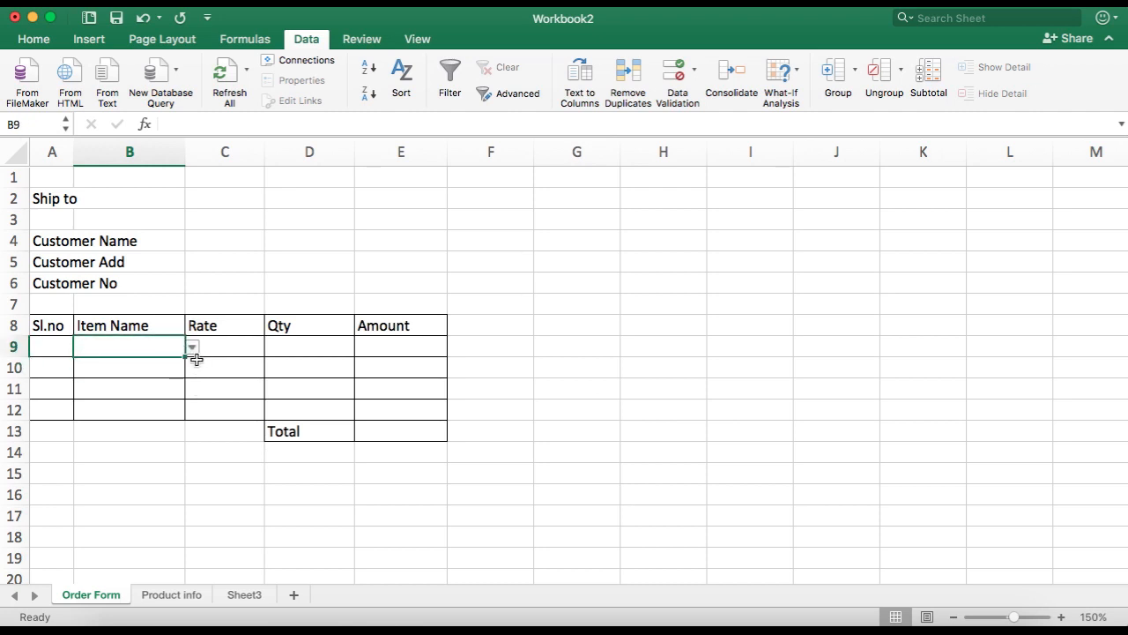
{"action": "left_click", "coordinate": [192, 347]}
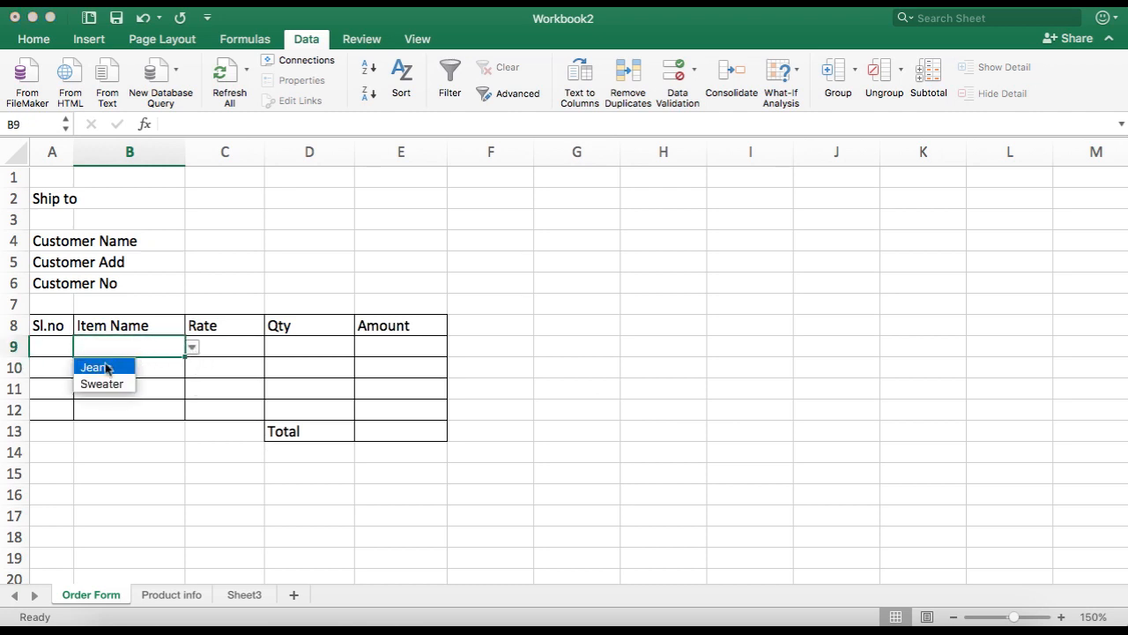
{"action": "left_click", "coordinate": [110, 365]}
{"action": "left_click", "coordinate": [192, 347]}
{"action": "left_click", "coordinate": [123, 383]}
{"action": "left_click", "coordinate": [239, 369]}
Step: Switch to Product info to check the product list, then return to the Order Form
{"action": "left_click", "coordinate": [171, 594]}
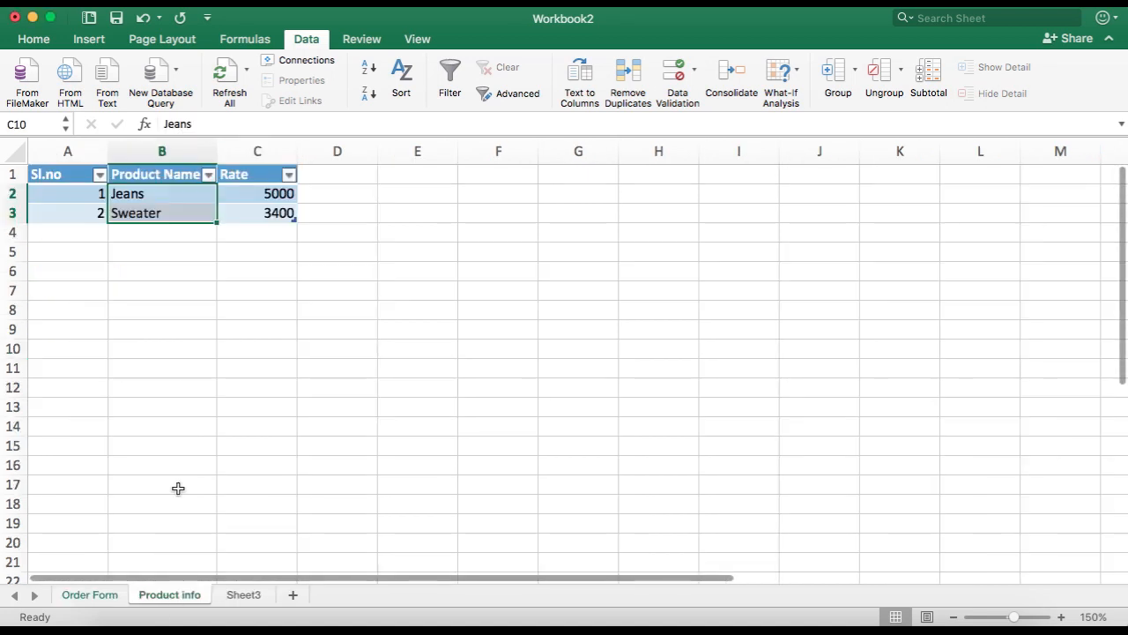
{"action": "left_click_drag", "start_coordinate": [194, 193], "coordinate": [194, 212]}
{"action": "left_click", "coordinate": [204, 283]}
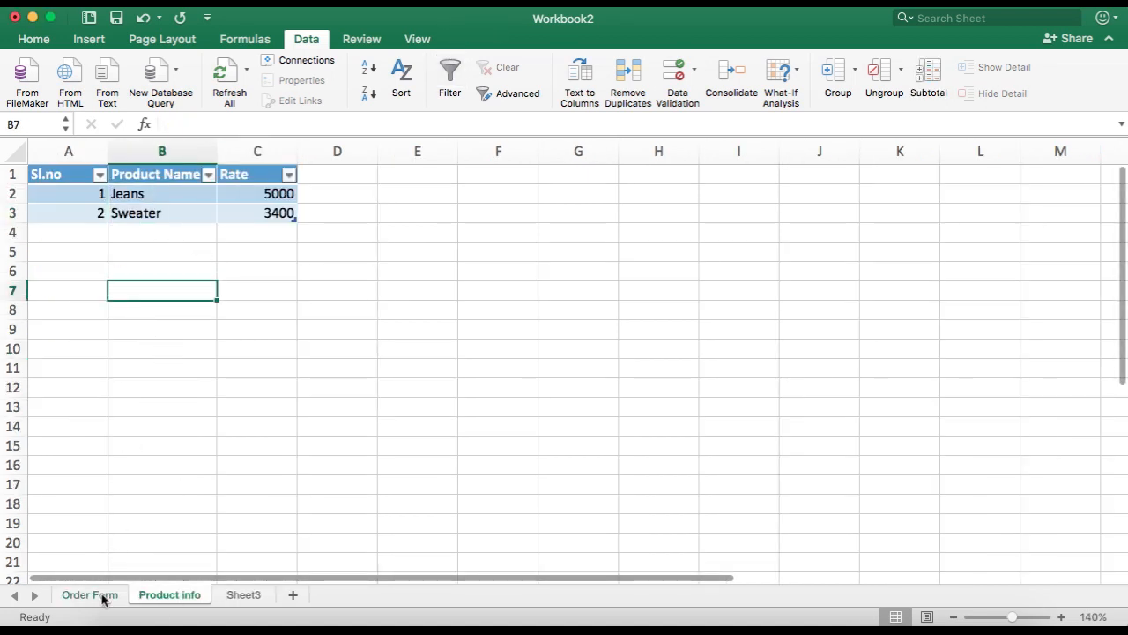
{"action": "left_click", "coordinate": [100, 594]}
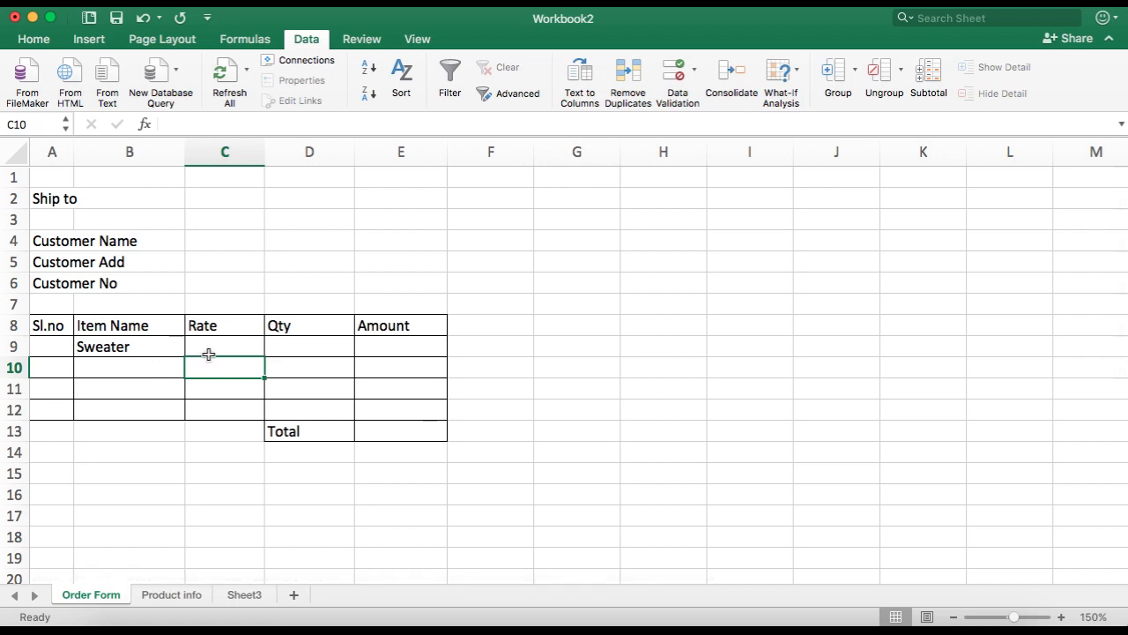
Step: Pick Jeans from the Item Name dropdown in B9
{"action": "left_click", "coordinate": [212, 343]}
{"action": "left_click", "coordinate": [164, 350]}
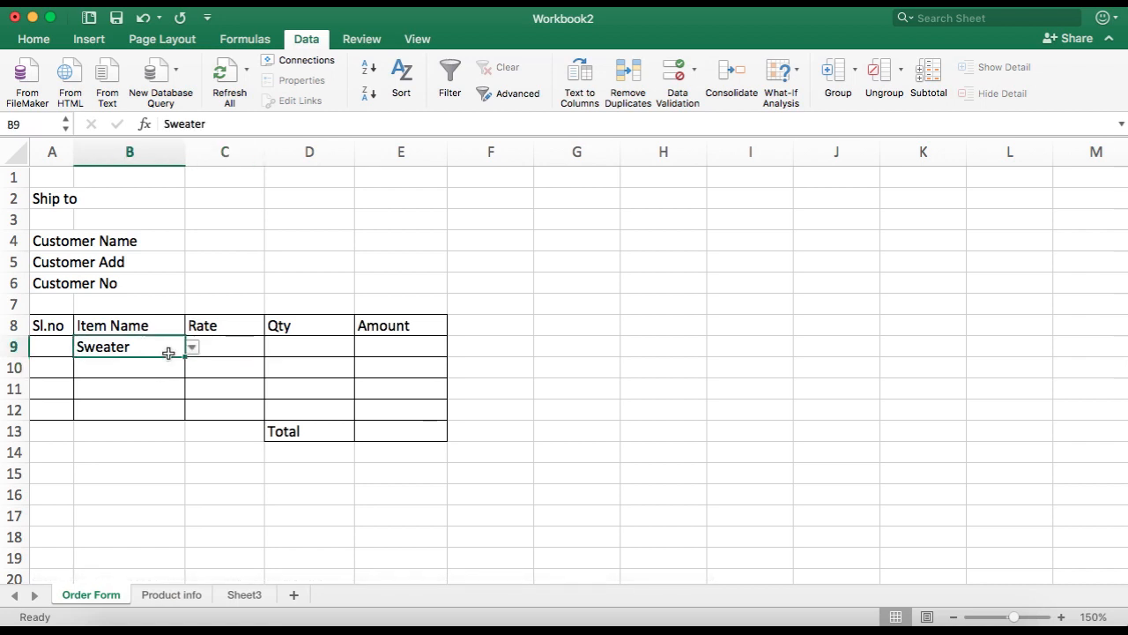
{"action": "left_click", "coordinate": [192, 347]}
{"action": "left_click", "coordinate": [91, 368]}
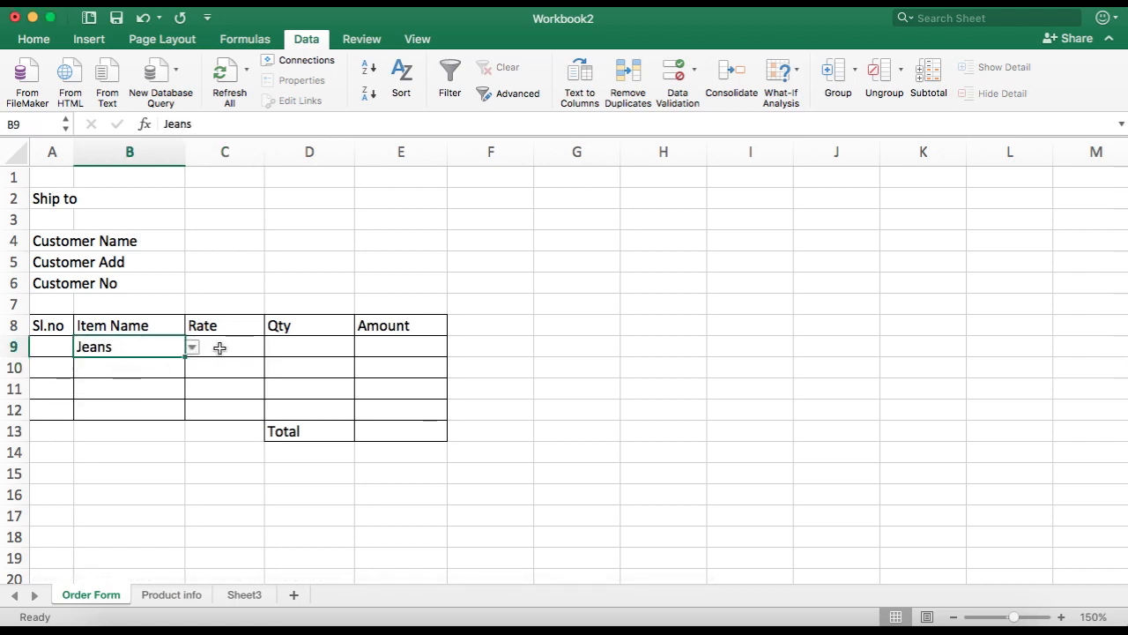
{"action": "left_click", "coordinate": [223, 355]}
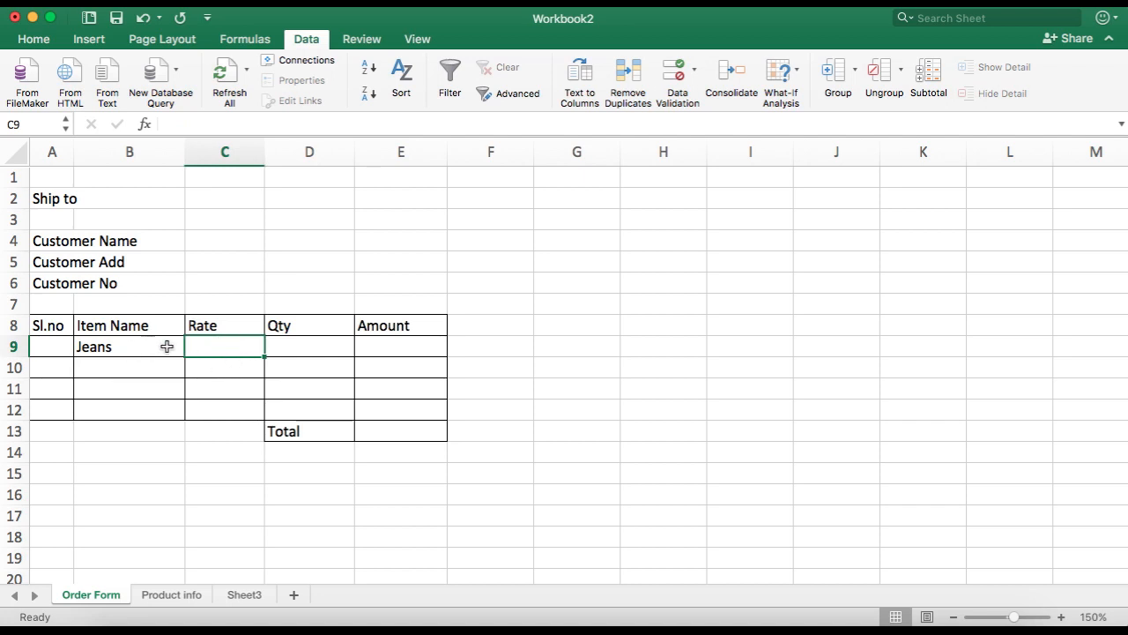
{"action": "left_click", "coordinate": [137, 347]}
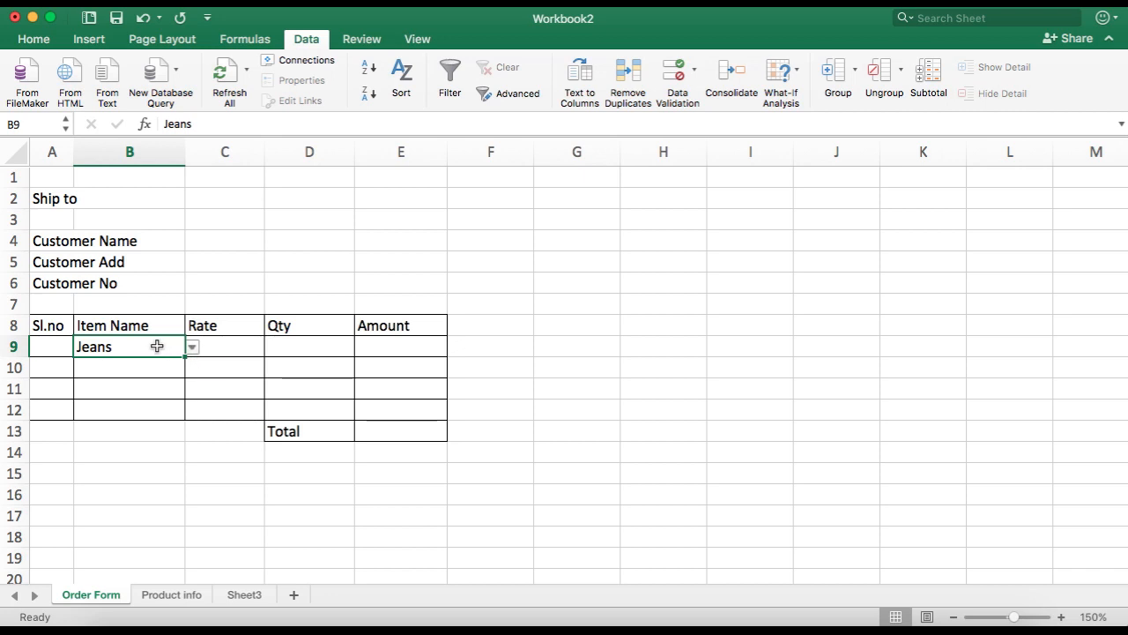
{"action": "left_click", "coordinate": [219, 348]}
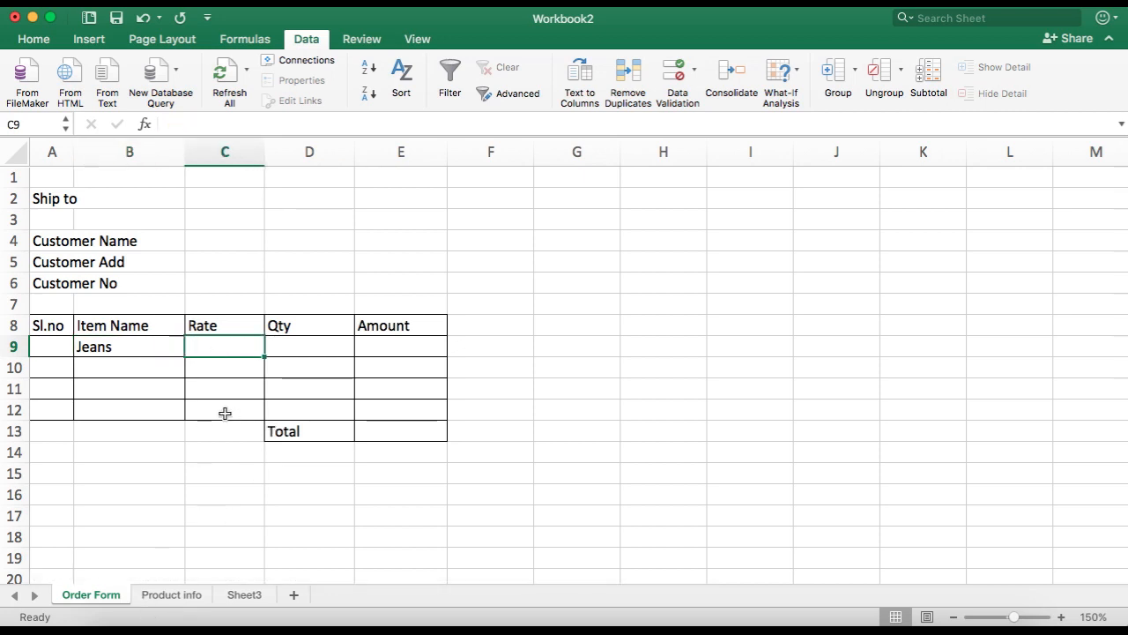
Step: Enter =vlookup(B9,Table1[[#All],[Product Name]:[Rate]],2,false) in Rate cell C9 to fetch the item's rate
{"action": "type", "text": "=vo"}
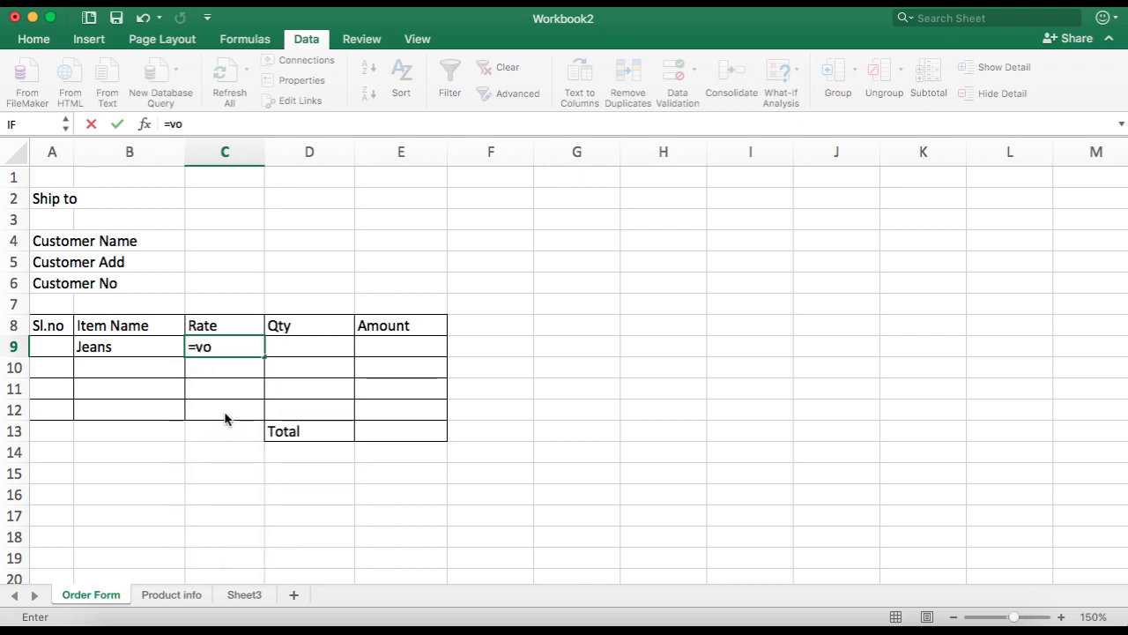
{"action": "key", "text": "BackSpace"}
{"action": "type", "text": "lookup)"}
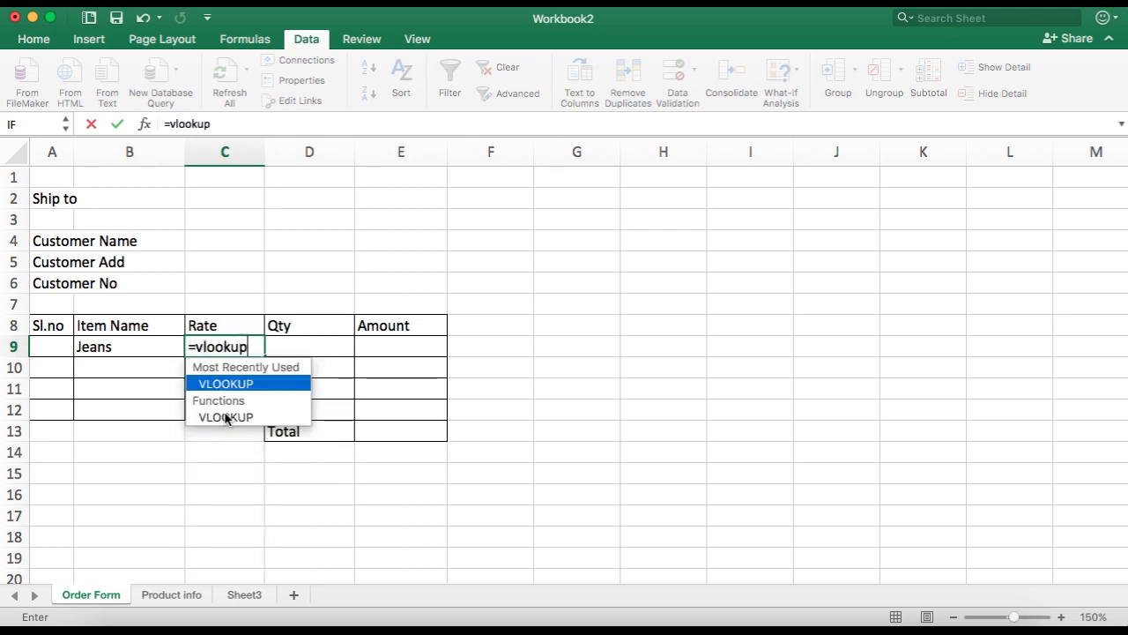
{"action": "key", "text": "BackSpace"}
{"action": "type", "text": "("}
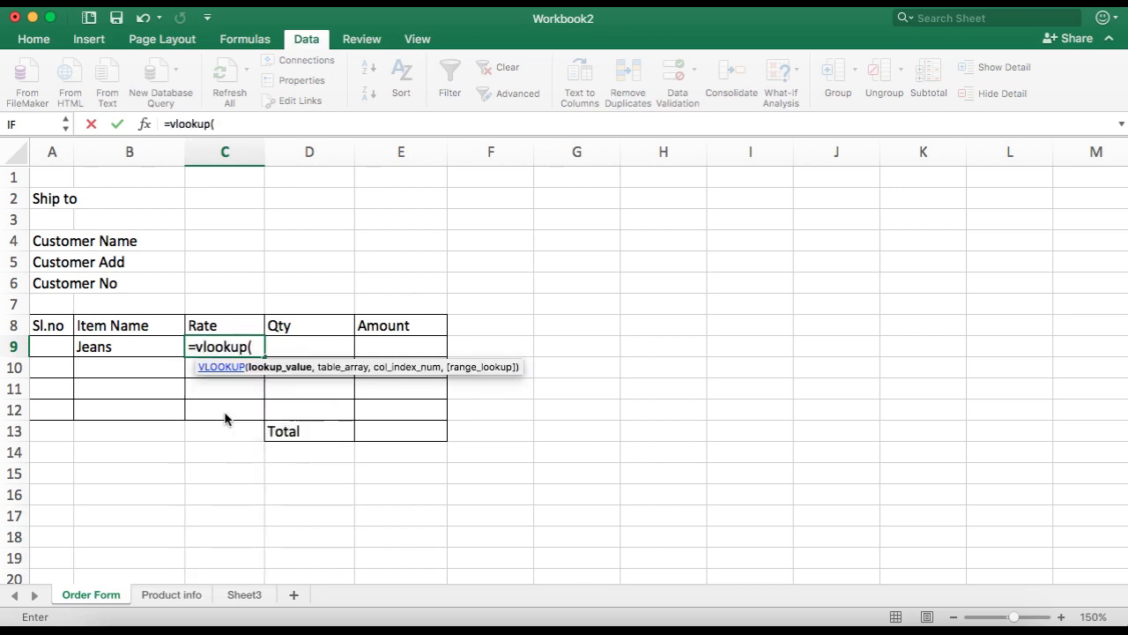
{"action": "left_click", "coordinate": [124, 346]}
{"action": "type", "text": ","}
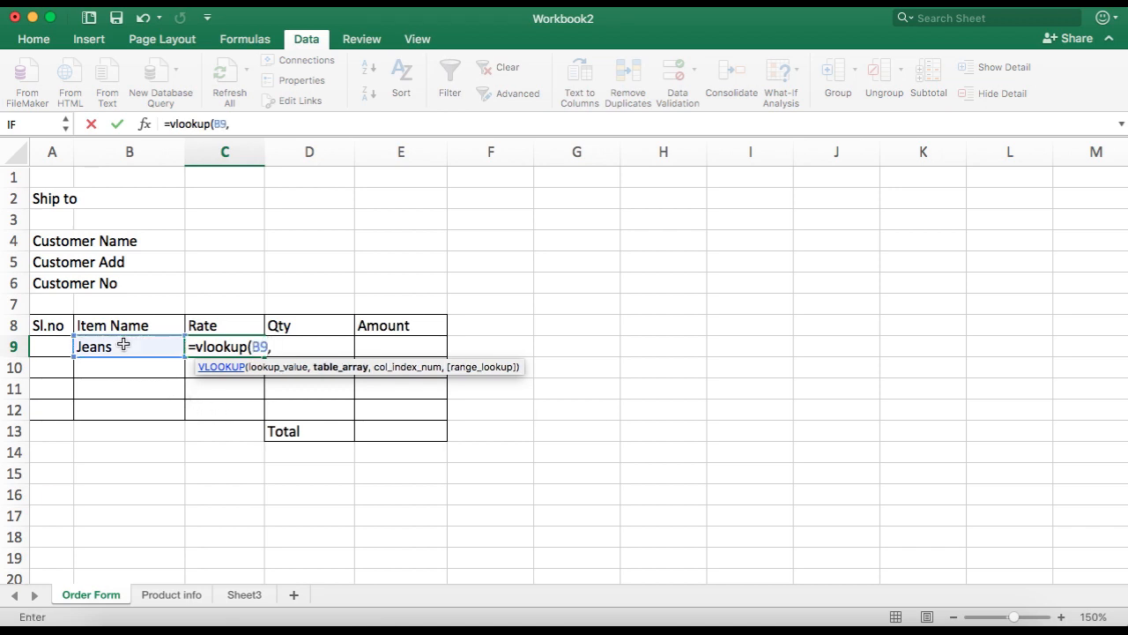
{"action": "left_click", "coordinate": [172, 595]}
{"action": "left_click_drag", "start_coordinate": [154, 174], "coordinate": [244, 217]}
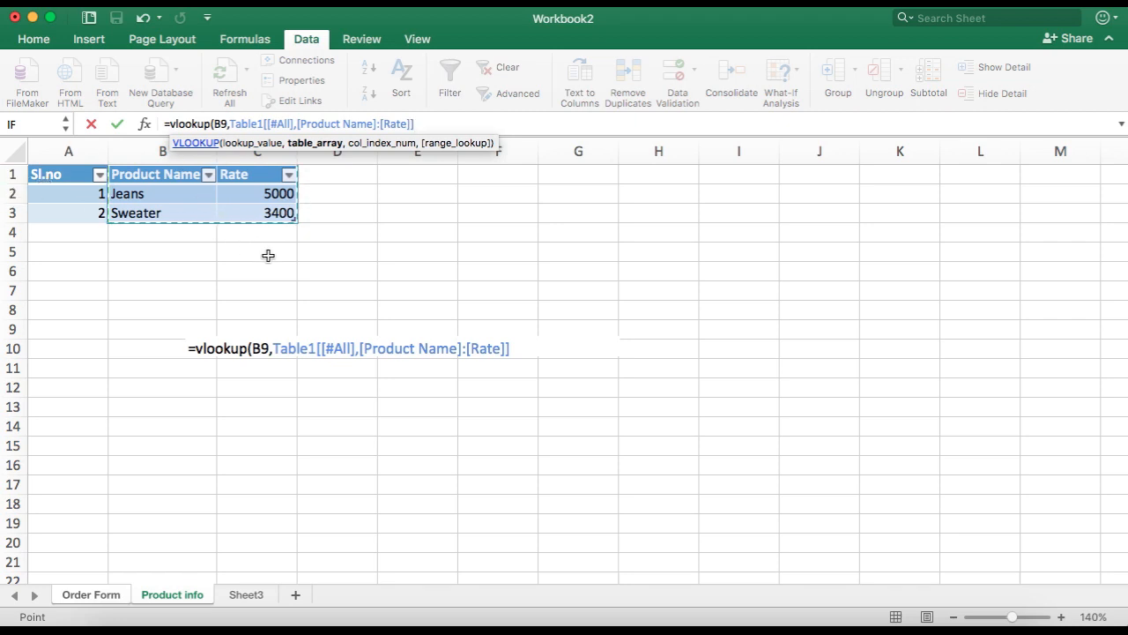
{"action": "type", "text": ","}
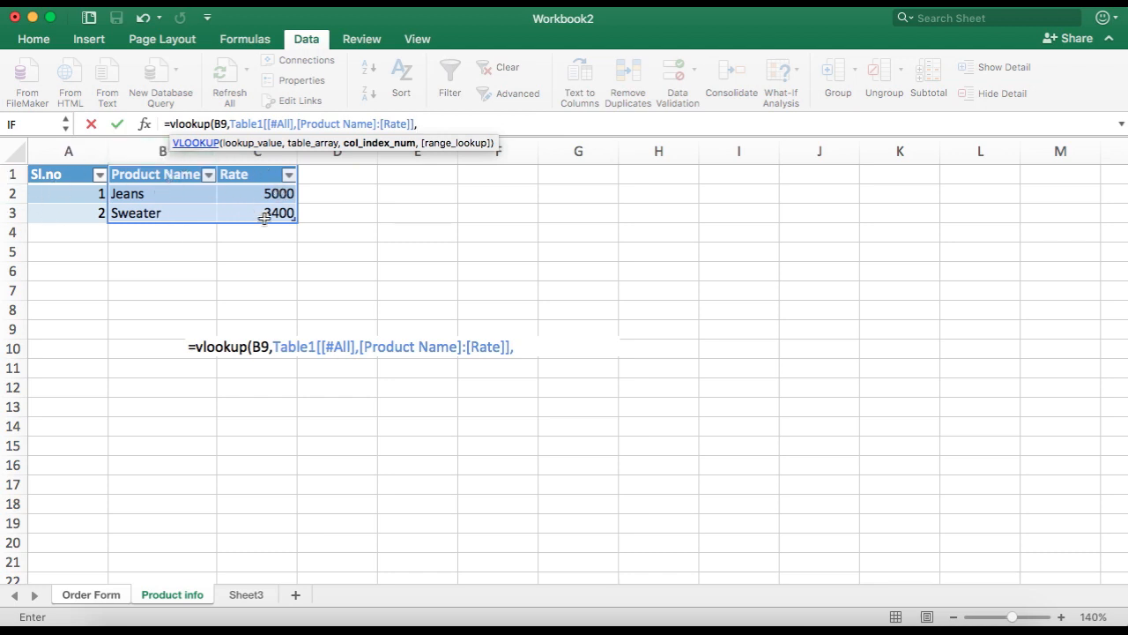
{"action": "type", "text": "2"}
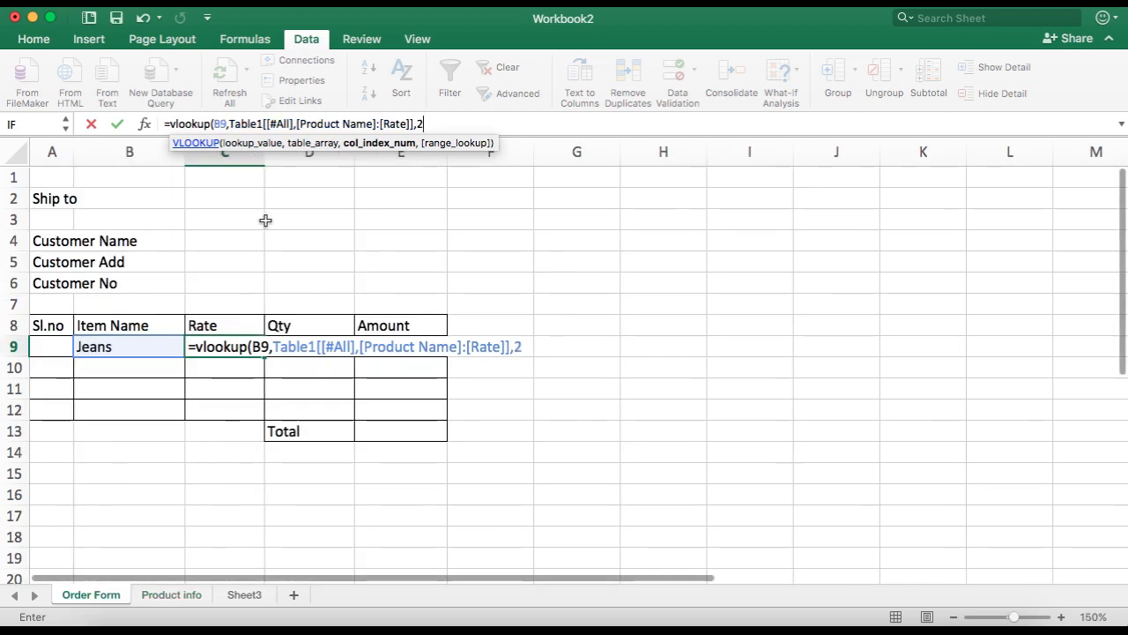
{"action": "type", "text": ",false"}
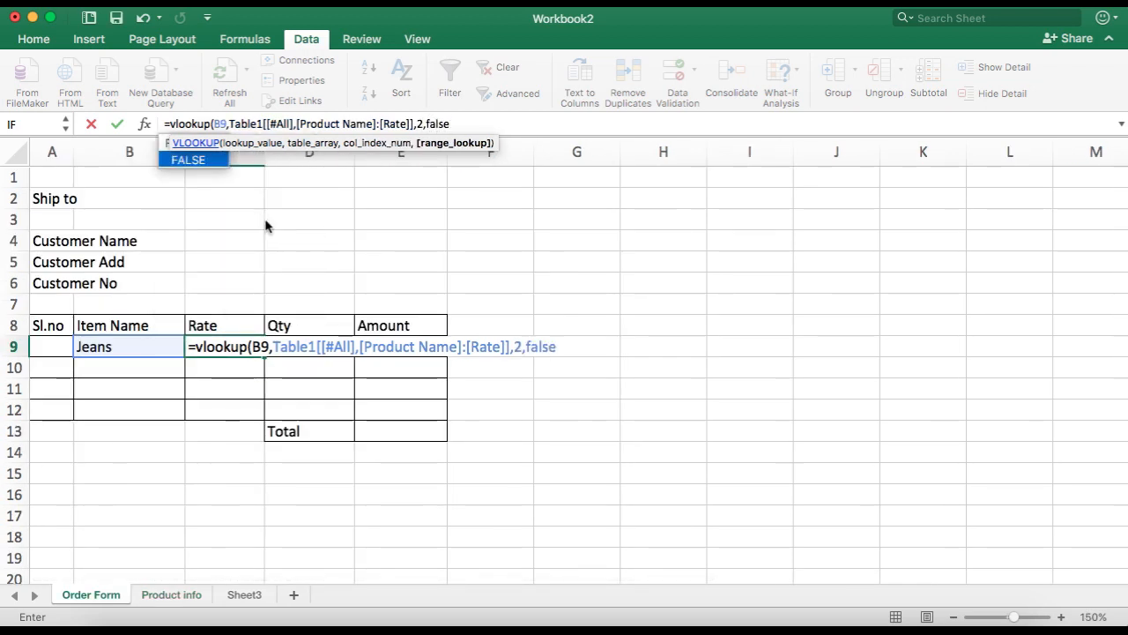
{"action": "type", "text": ")"}
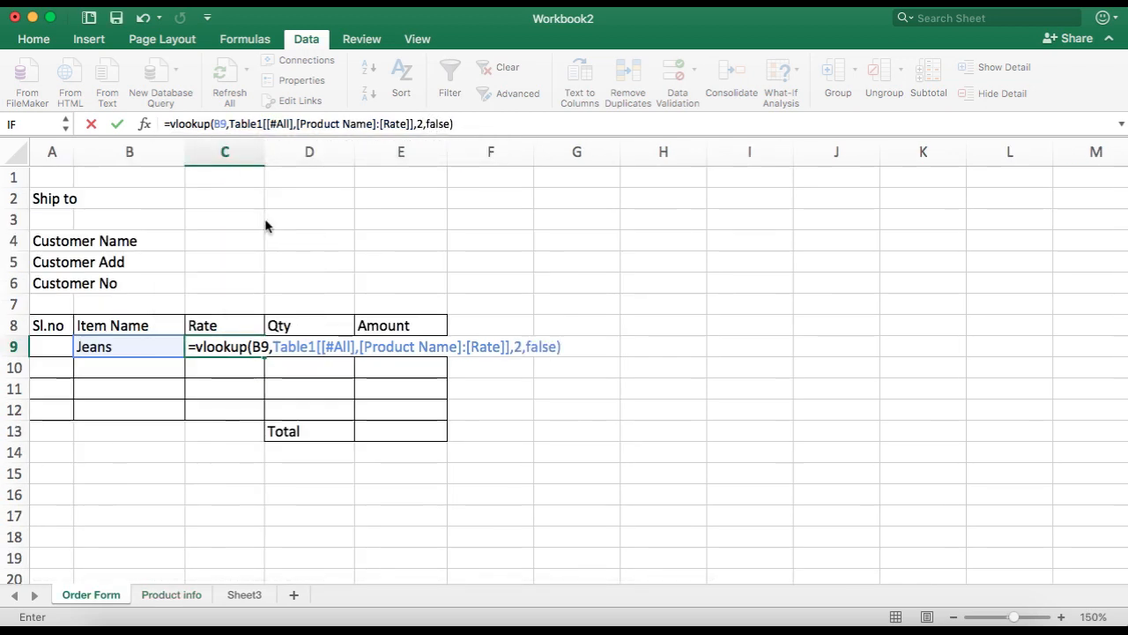
{"action": "key", "text": "Return"}
Step: On Product info, change the Jeans rate to 3400
{"action": "left_click", "coordinate": [129, 345]}
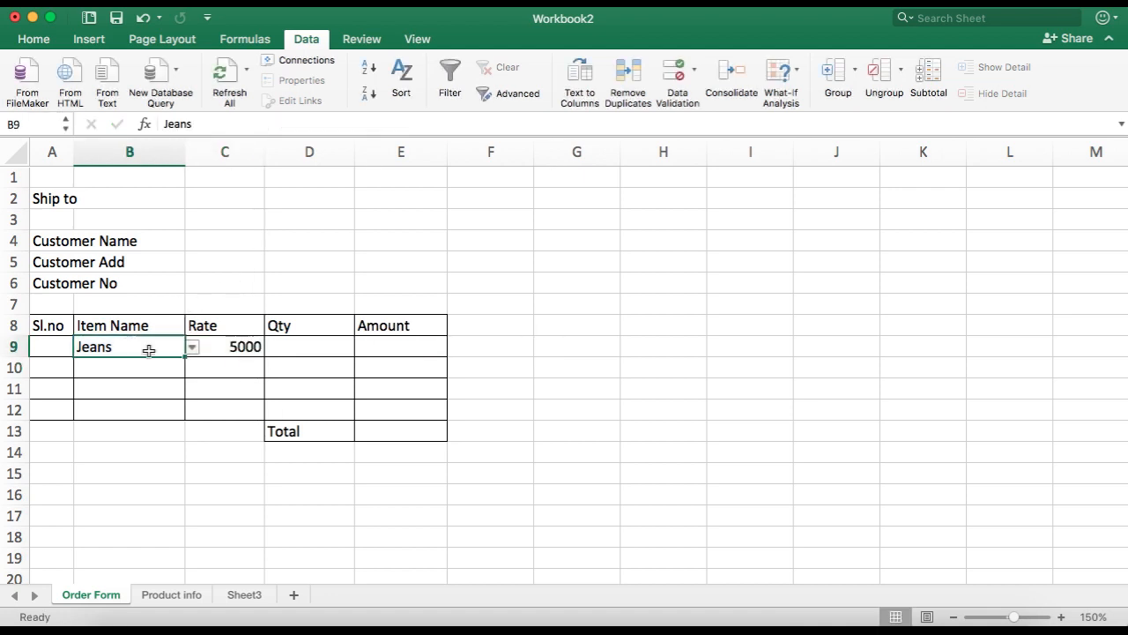
{"action": "left_click", "coordinate": [171, 594]}
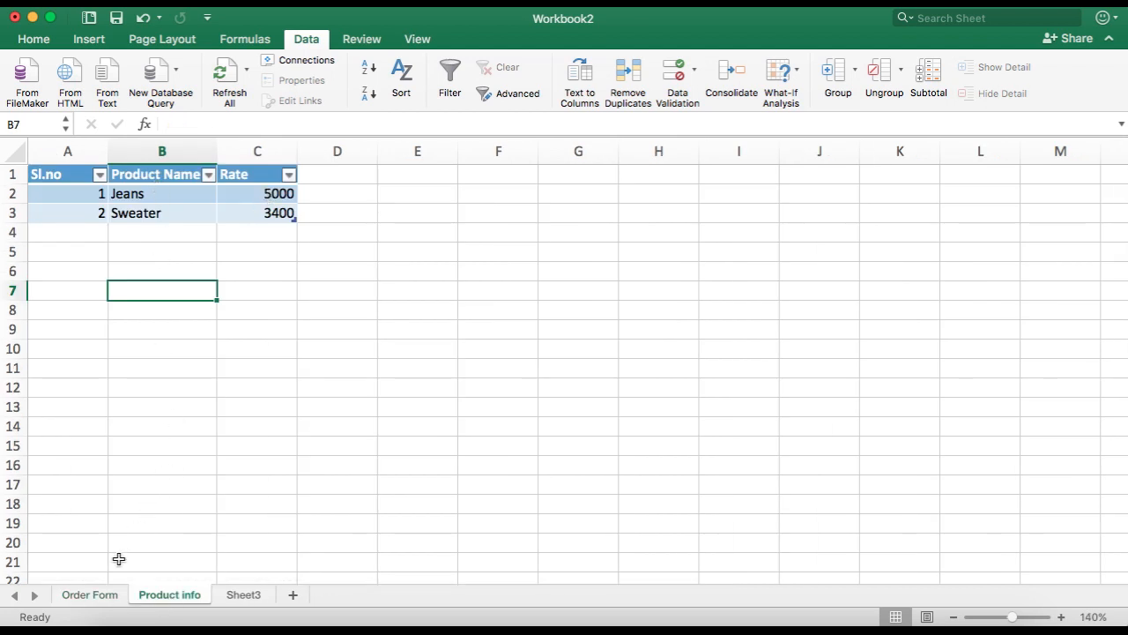
{"action": "left_click", "coordinate": [239, 195]}
{"action": "type", "text": "34"}
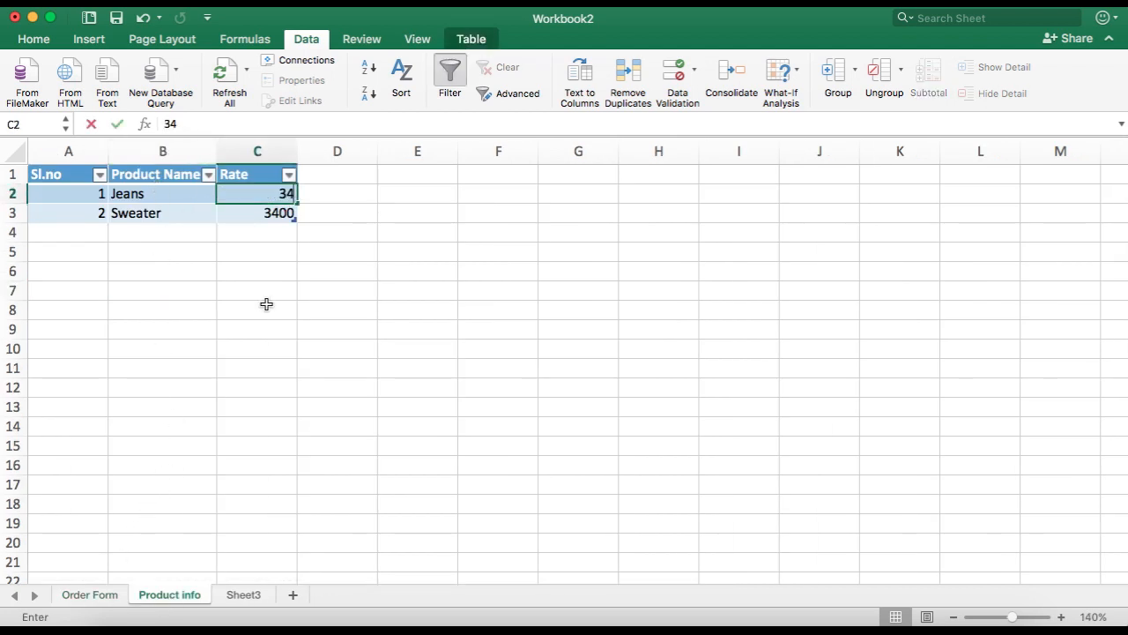
{"action": "type", "text": "00"}
{"action": "key", "text": "Return"}
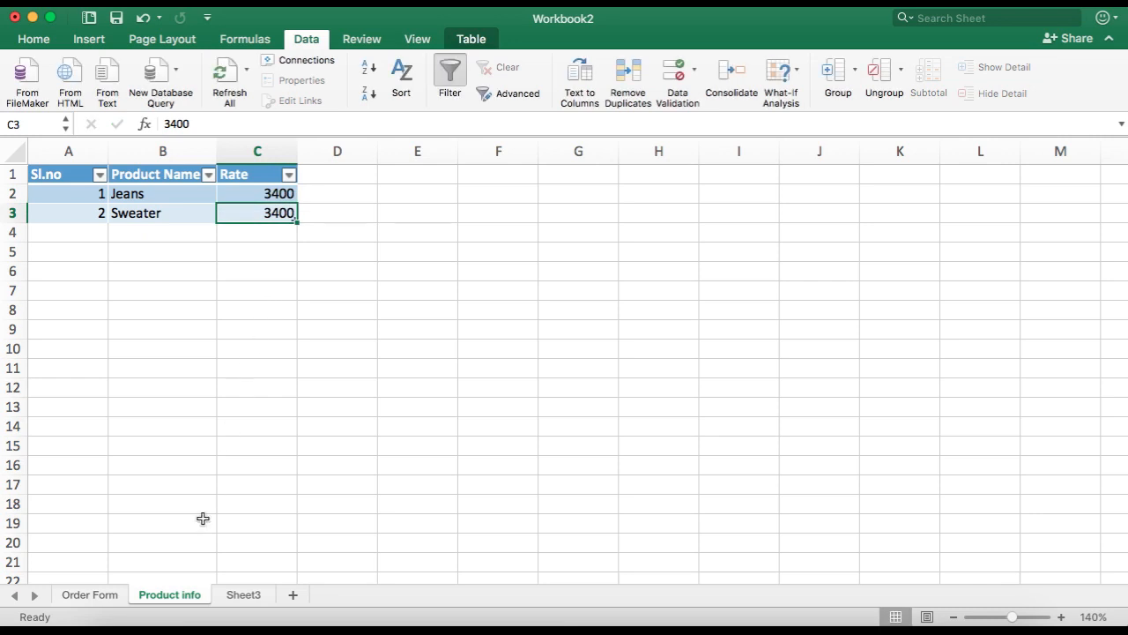
Step: Return to the Order Form and pick Sweater from the Item Name dropdown in B9
{"action": "left_click", "coordinate": [113, 592]}
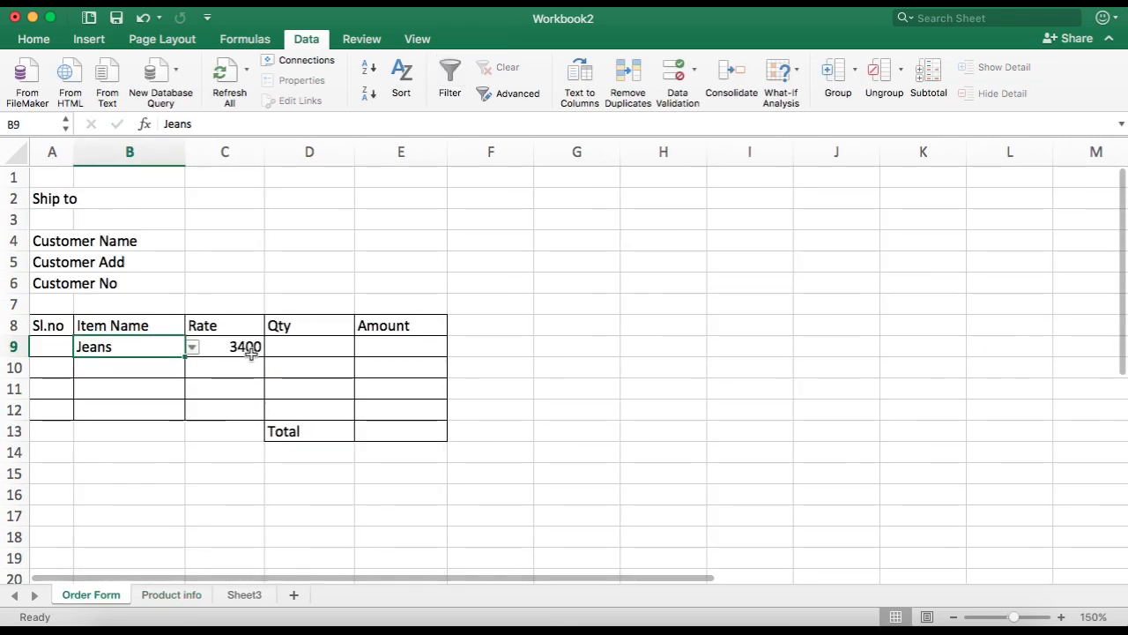
{"action": "left_click", "coordinate": [192, 348]}
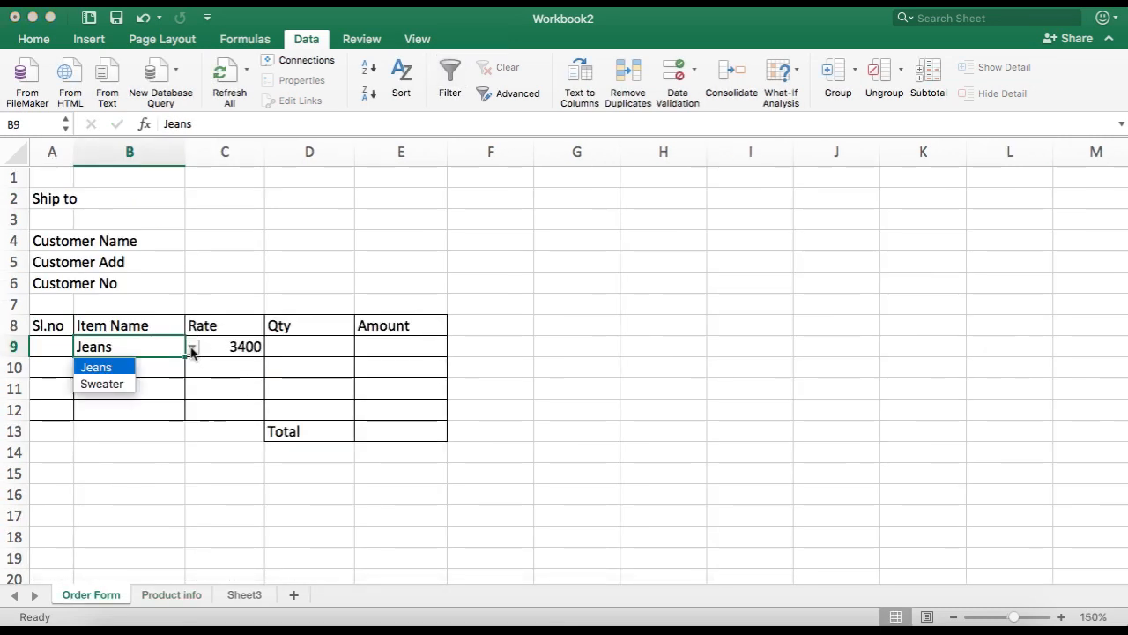
{"action": "left_click", "coordinate": [105, 385]}
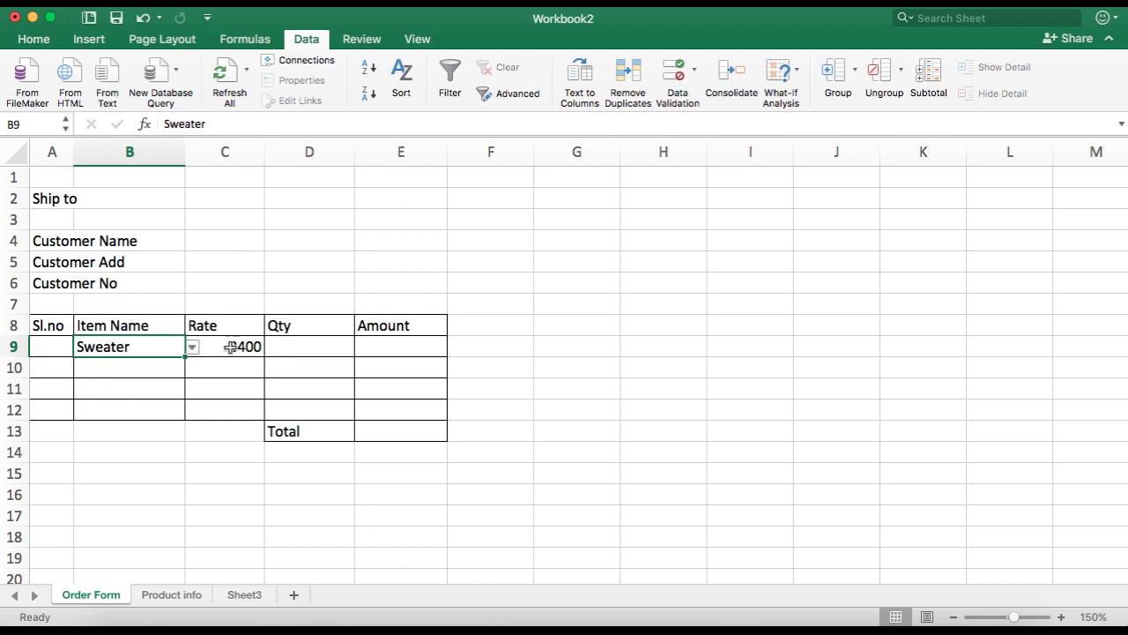
Step: On Product info, set the Sweater rate to 2300
{"action": "left_click", "coordinate": [173, 595]}
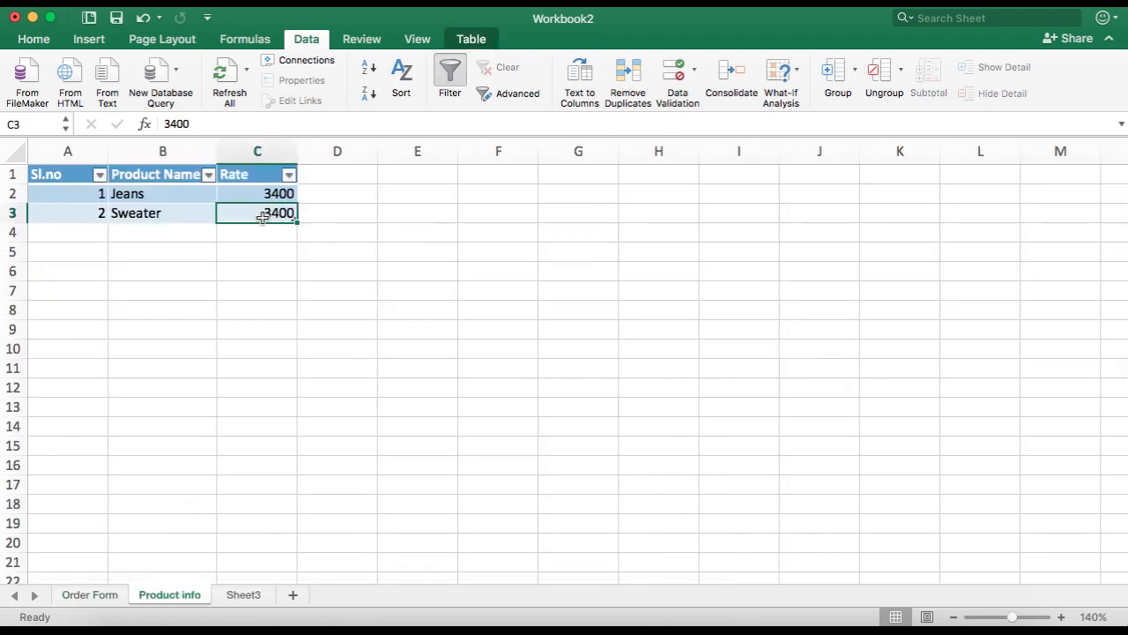
{"action": "type", "text": "2300"}
{"action": "key", "text": "Return"}
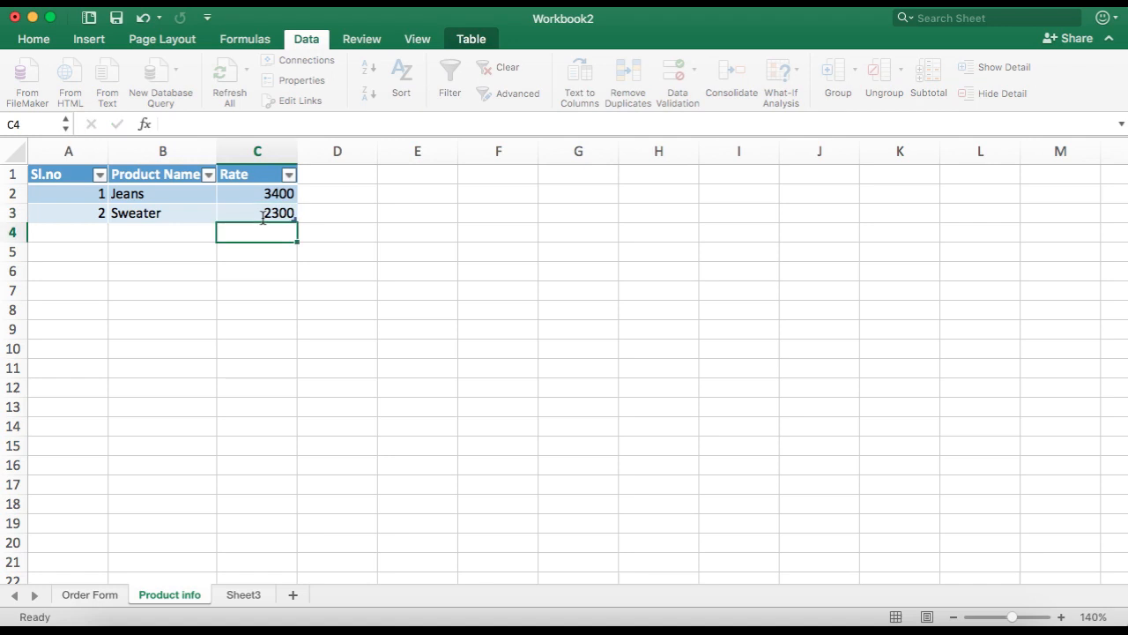
Step: Back on the Order Form, fill the Rate formula from C9 down to C12
{"action": "left_click", "coordinate": [115, 595]}
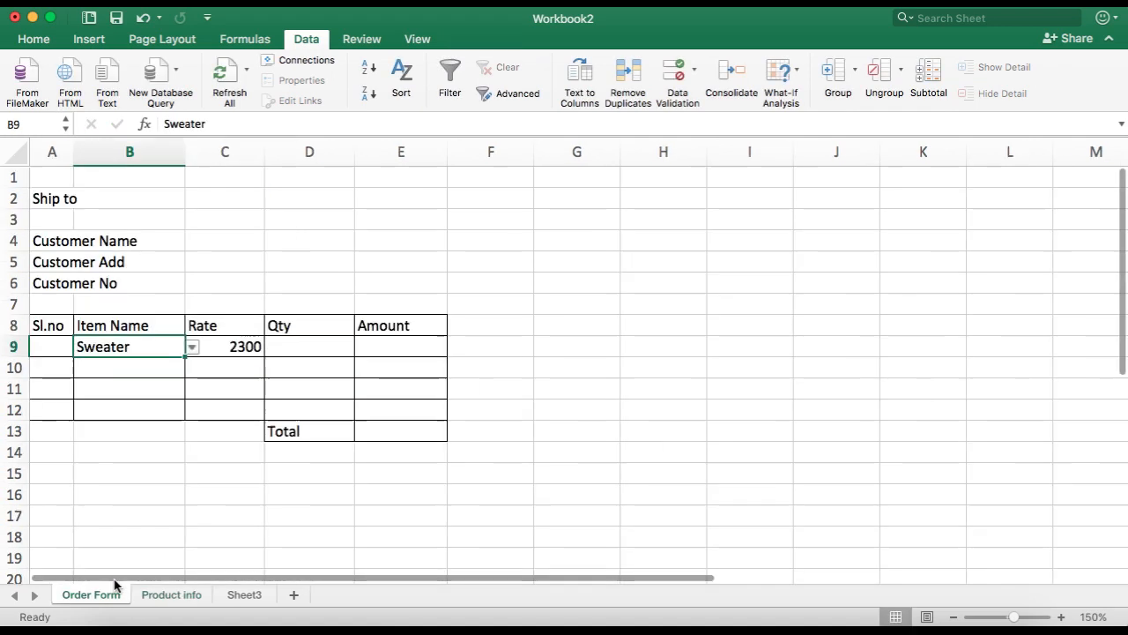
{"action": "left_click", "coordinate": [192, 349]}
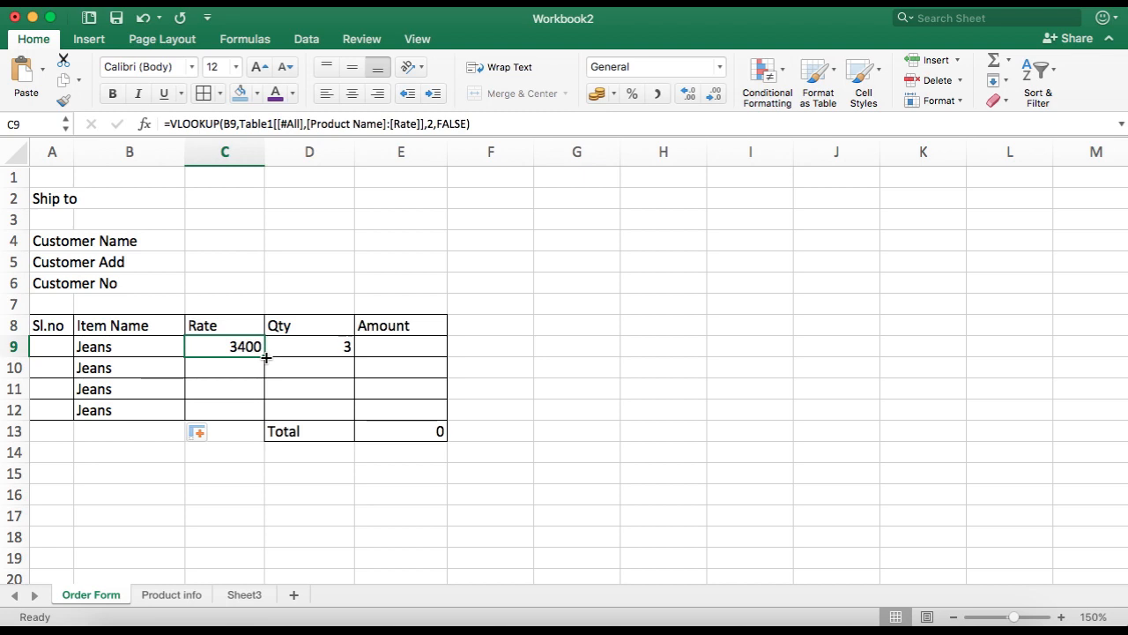
{"action": "left_click_drag", "start_coordinate": [266, 357], "coordinate": [264, 415]}
Step: Set Item Name to Sweater in B10 and B11 using the dropdowns, leaving Jeans in B12
{"action": "left_click", "coordinate": [138, 361]}
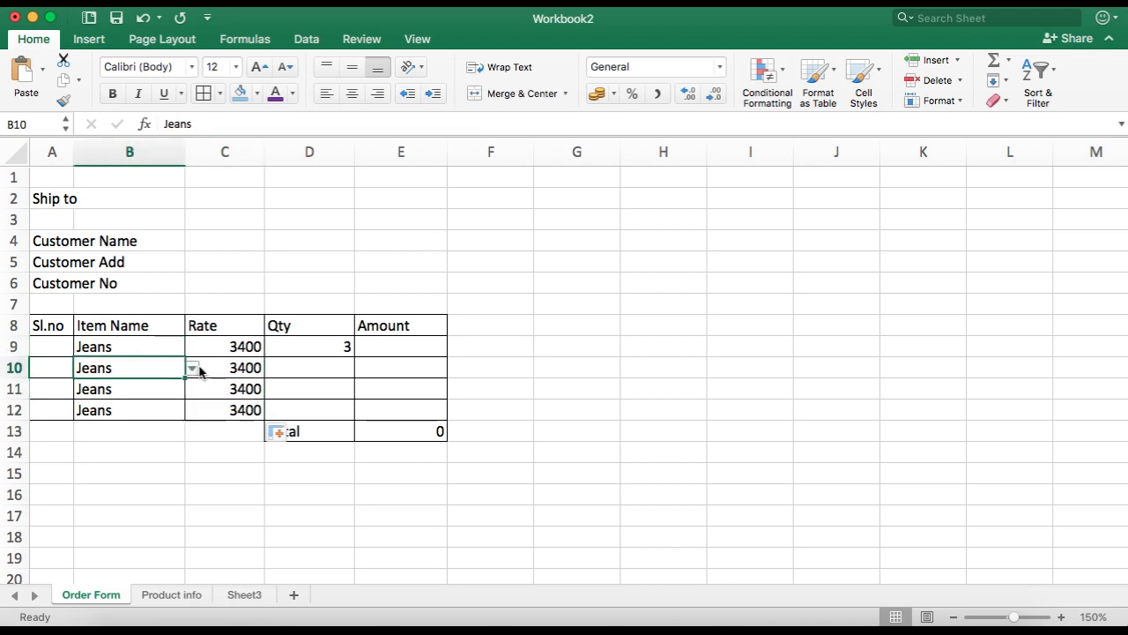
{"action": "left_click", "coordinate": [192, 369]}
{"action": "left_click", "coordinate": [126, 407]}
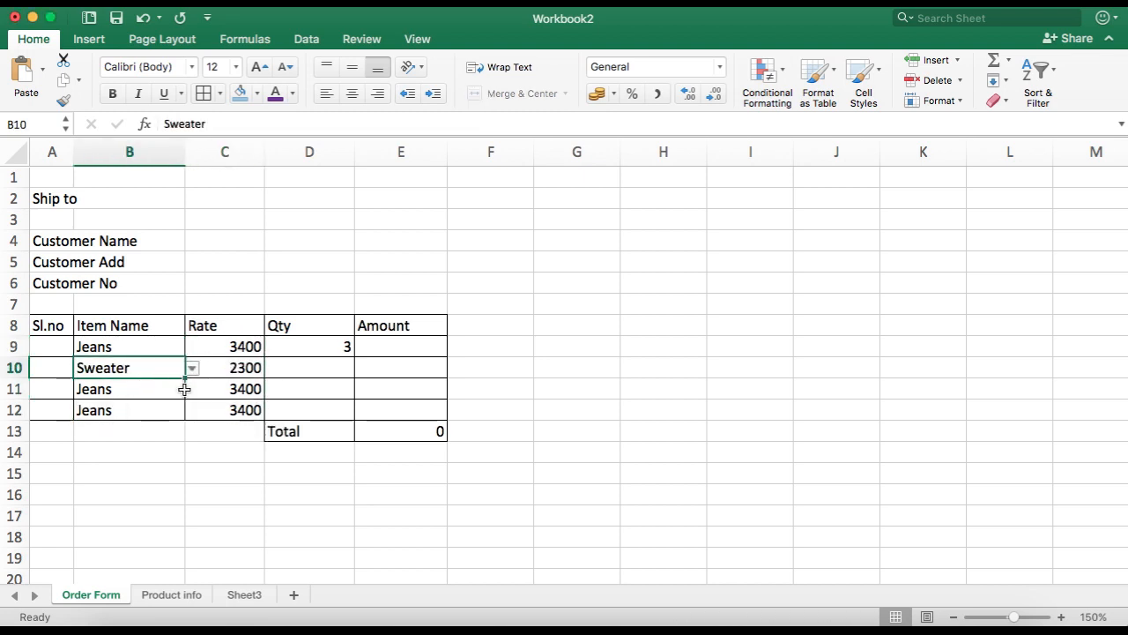
{"action": "left_click", "coordinate": [185, 389]}
{"action": "left_click", "coordinate": [192, 389]}
{"action": "left_click", "coordinate": [101, 428]}
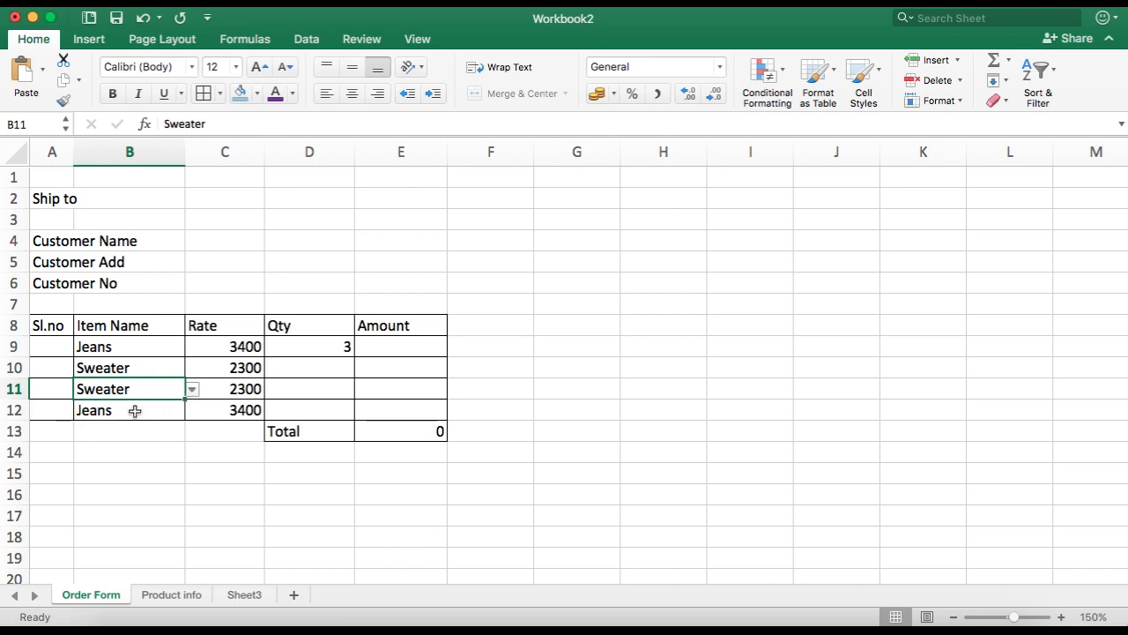
{"action": "left_click", "coordinate": [135, 411]}
{"action": "left_click", "coordinate": [191, 411]}
{"action": "left_click", "coordinate": [341, 382]}
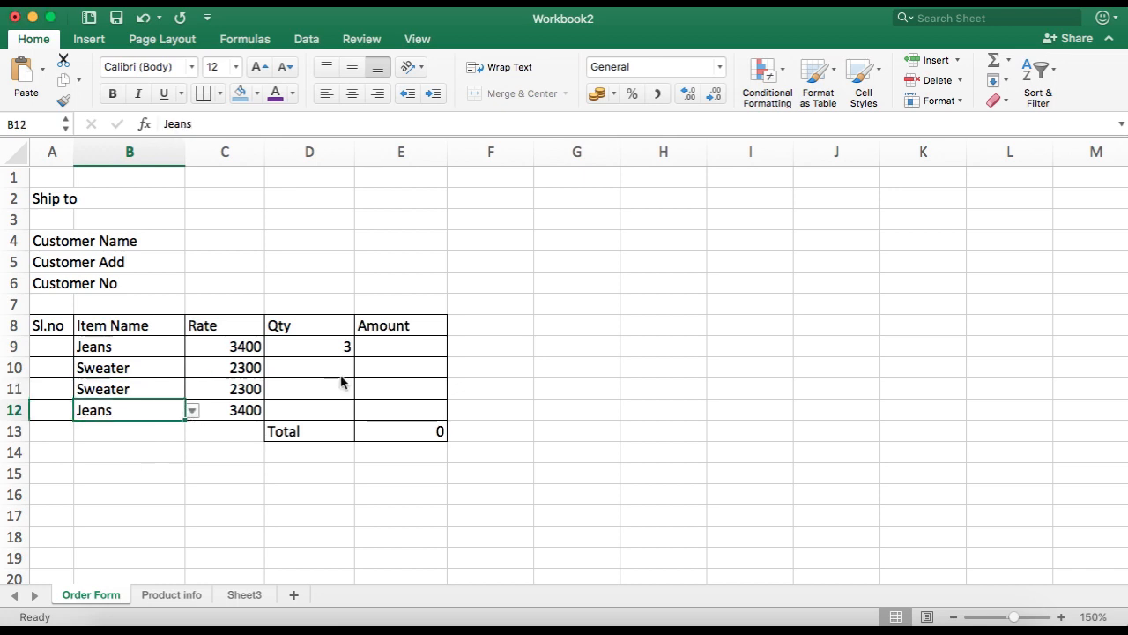
Step: Enter a quantity of 2 in D10, D11 and D12
{"action": "left_click", "coordinate": [335, 363]}
{"action": "type", "text": "2"}
{"action": "left_click", "coordinate": [323, 385]}
{"action": "type", "text": "2"}
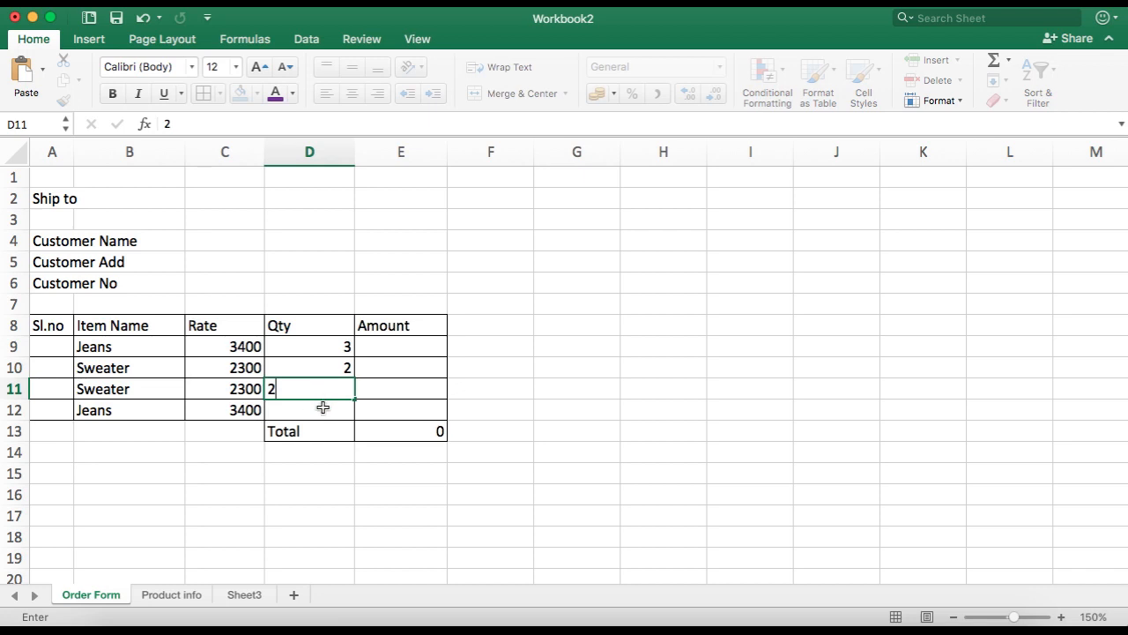
{"action": "left_click", "coordinate": [323, 407]}
{"action": "type", "text": "w"}
{"action": "key", "text": "BackSpace"}
{"action": "type", "text": "2"}
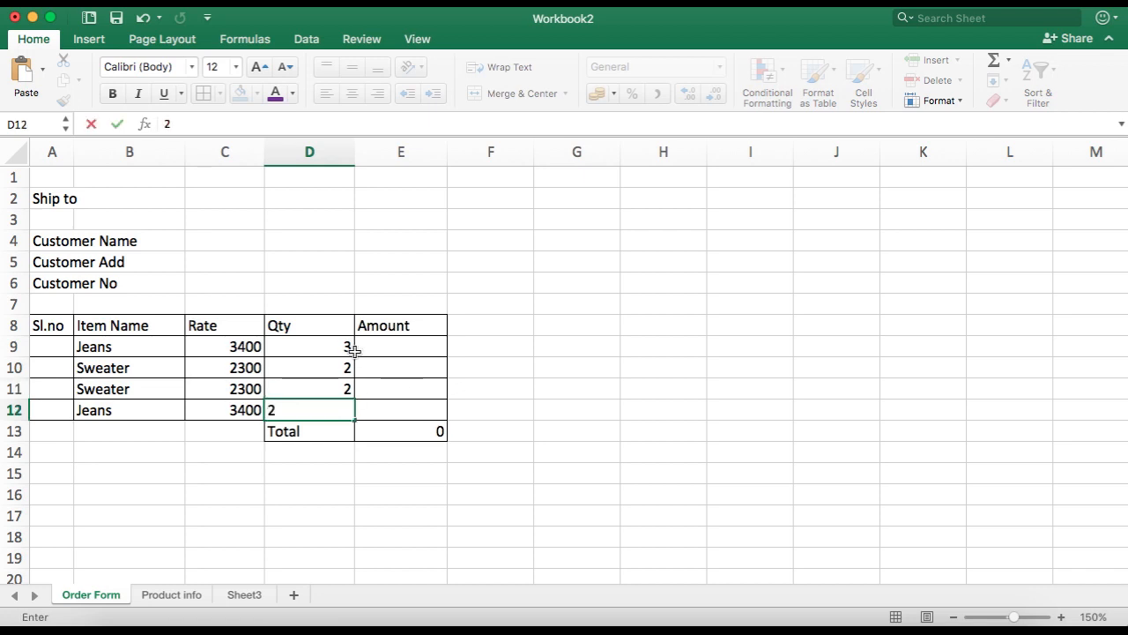
{"action": "left_click", "coordinate": [396, 349]}
{"action": "type", "text": "="}
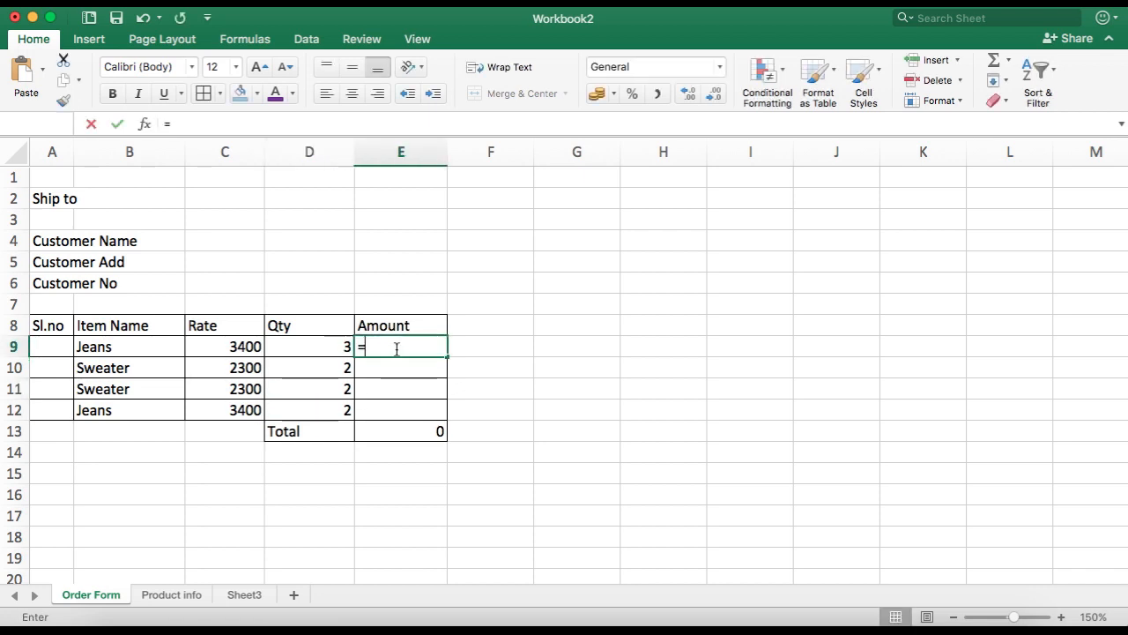
{"action": "key", "text": "Escape"}
{"action": "left_click", "coordinate": [529, 389]}
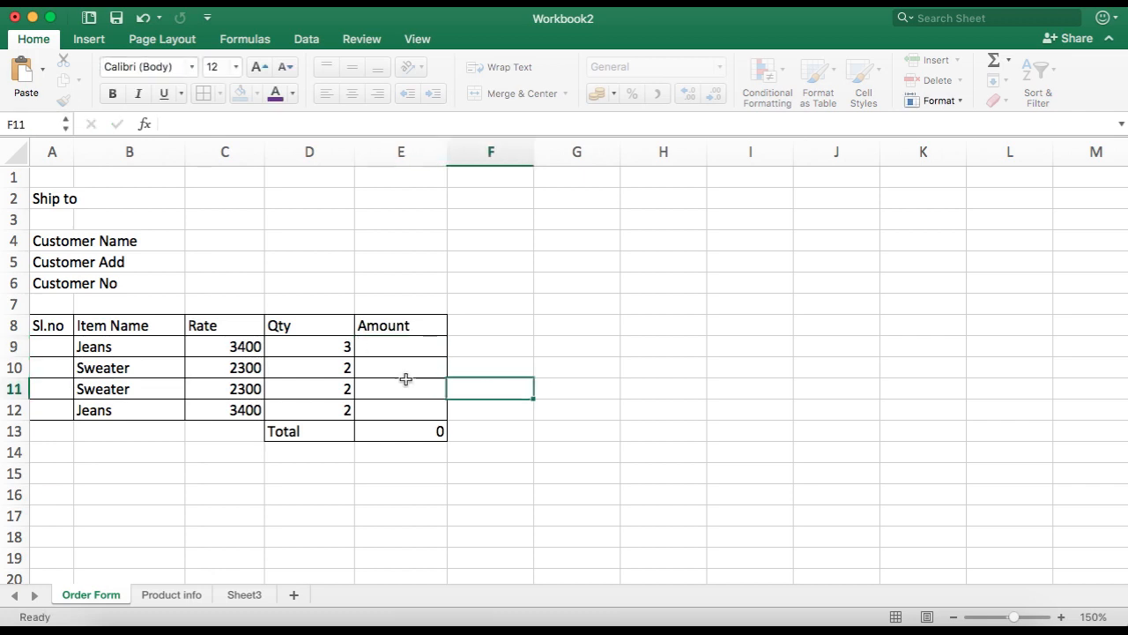
Step: Convert the order range A8:E12 into a table with headers
{"action": "left_click_drag", "start_coordinate": [62, 326], "coordinate": [417, 402]}
{"action": "key", "text": "ctrl+t"}
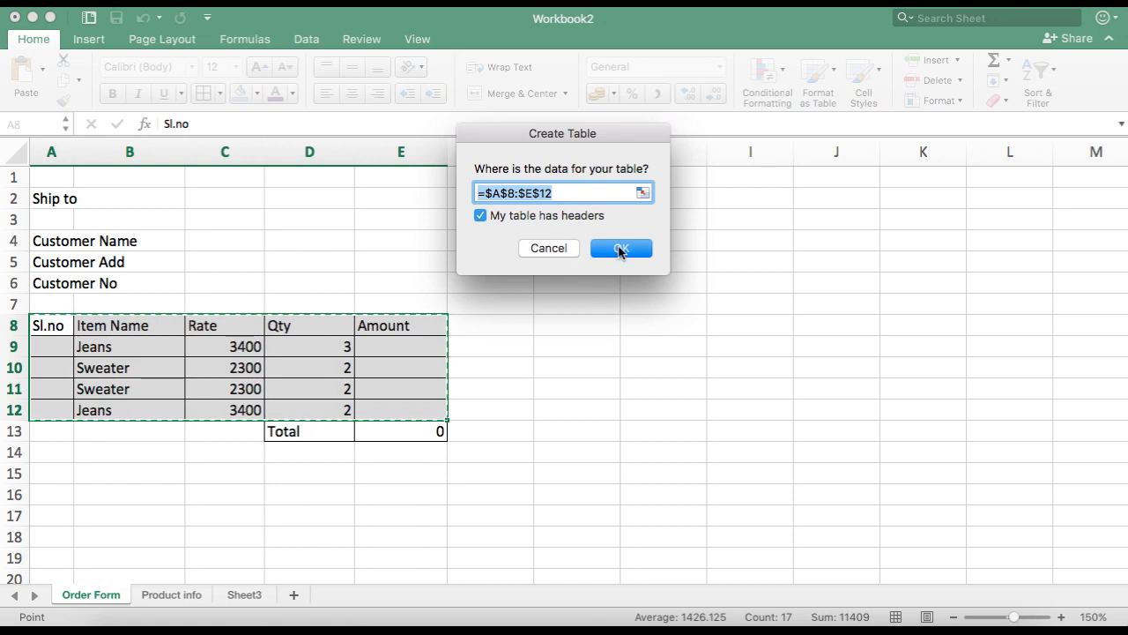
{"action": "left_click", "coordinate": [622, 249]}
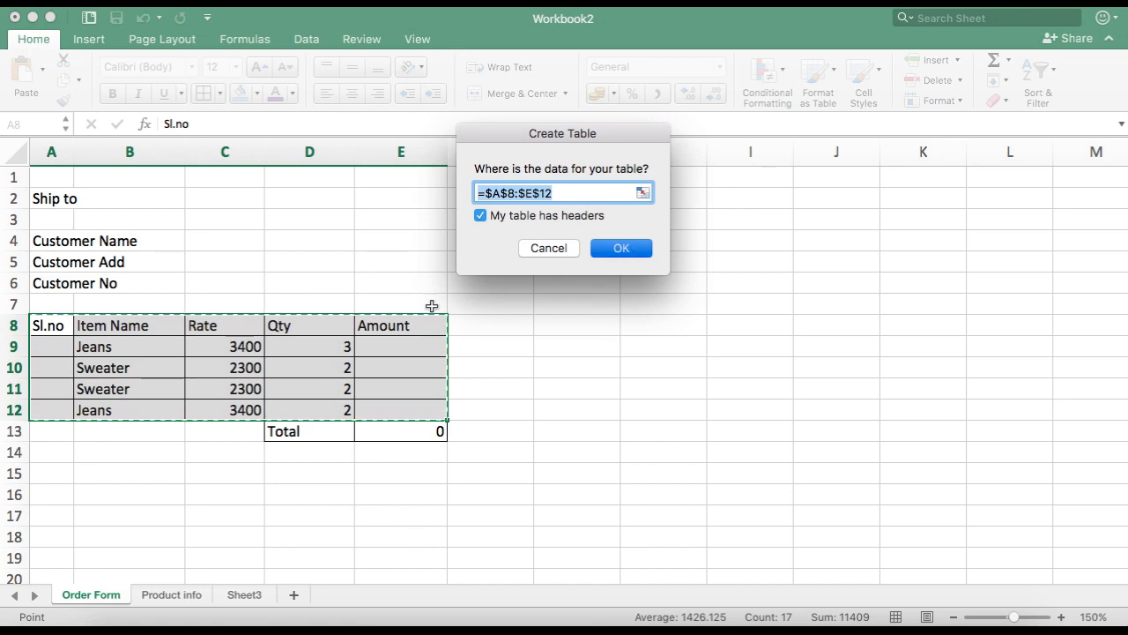
{"action": "left_click", "coordinate": [398, 345]}
{"action": "type", "text": "="}
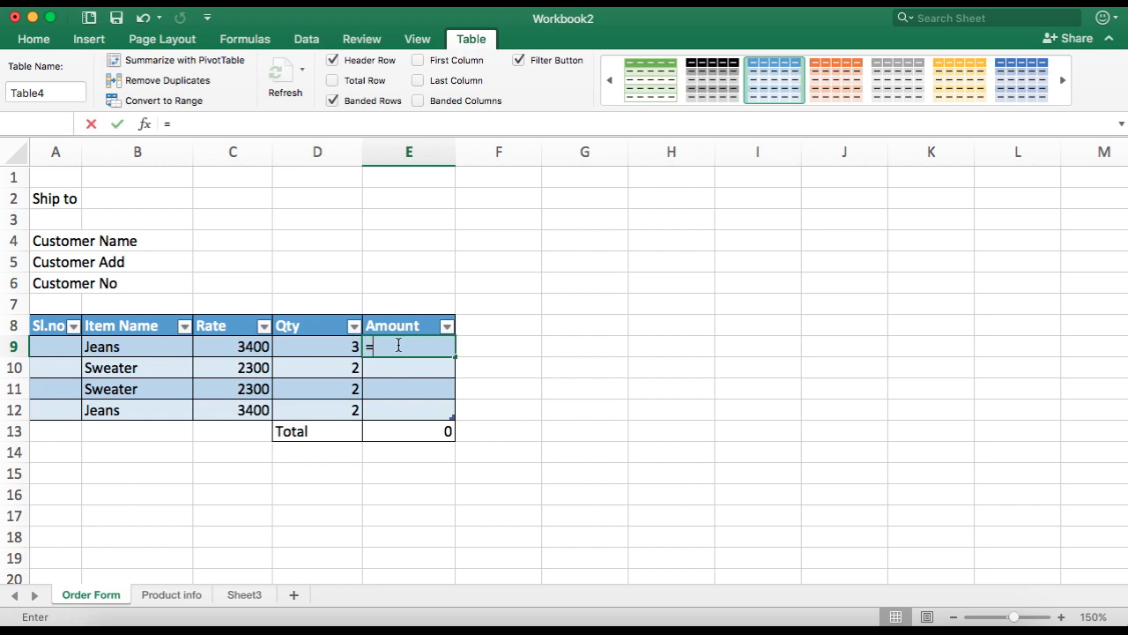
{"action": "left_click", "coordinate": [237, 348]}
{"action": "type", "text": "*"}
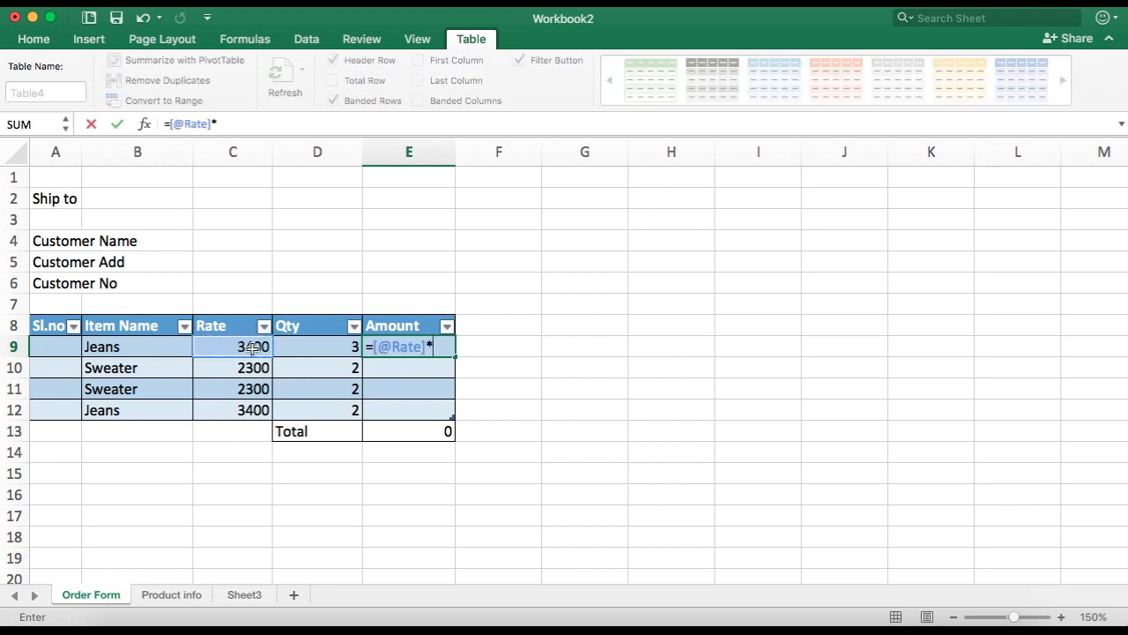
{"action": "left_click", "coordinate": [305, 348]}
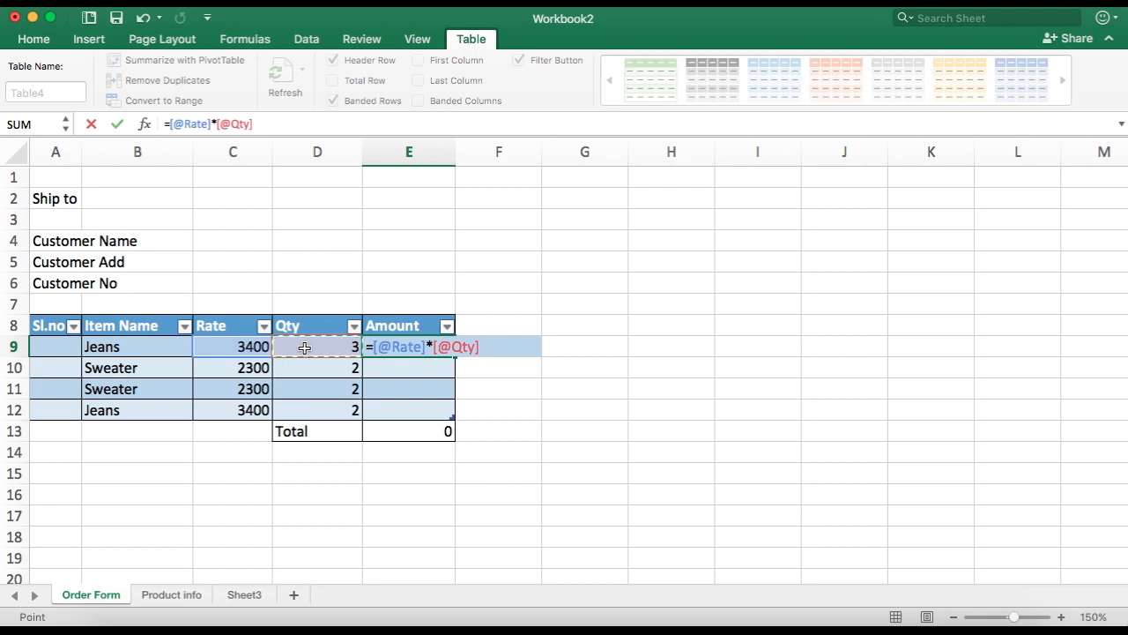
{"action": "key", "text": "Return"}
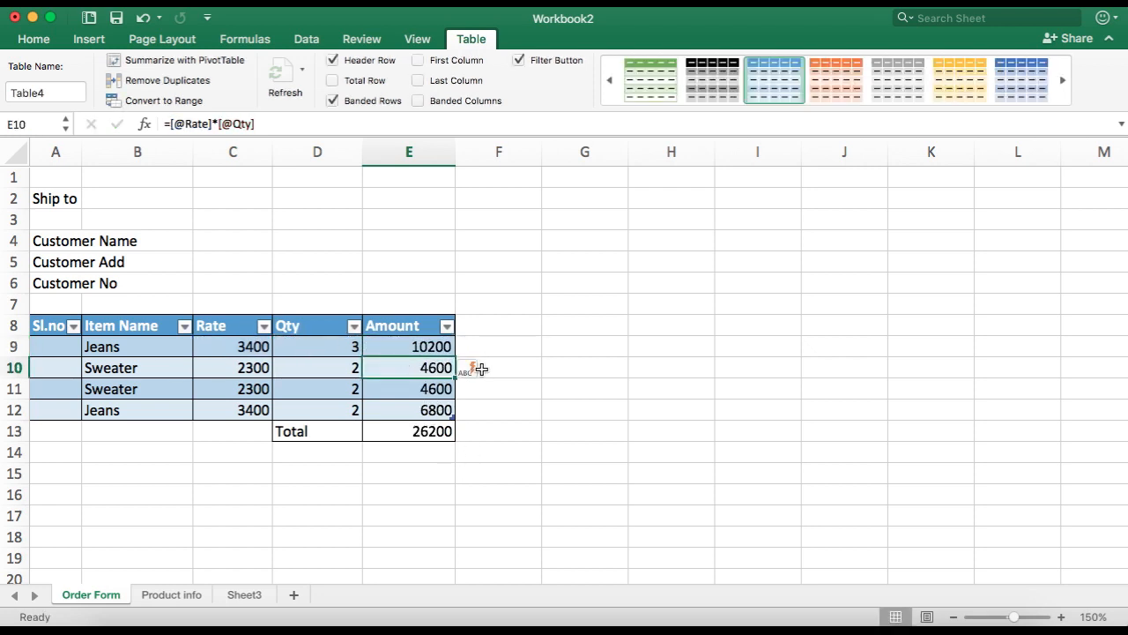
Step: Clear the item names in B10:B12 and replace the rates in C10:C12 with 0
{"action": "left_click_drag", "start_coordinate": [138, 356], "coordinate": [153, 403]}
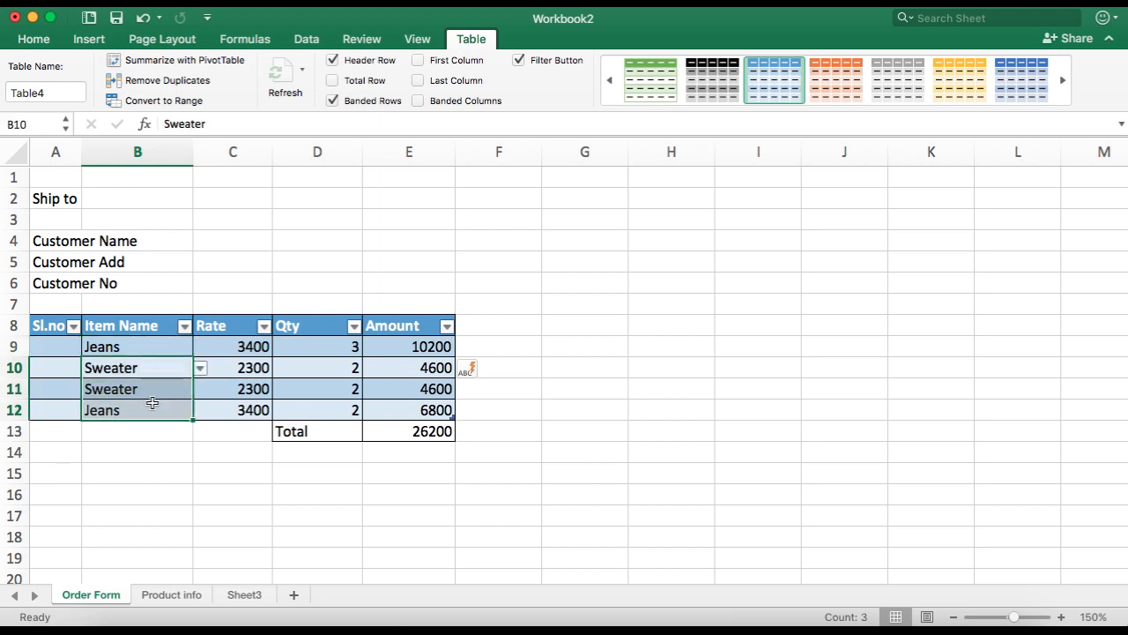
{"action": "key", "text": "Delete"}
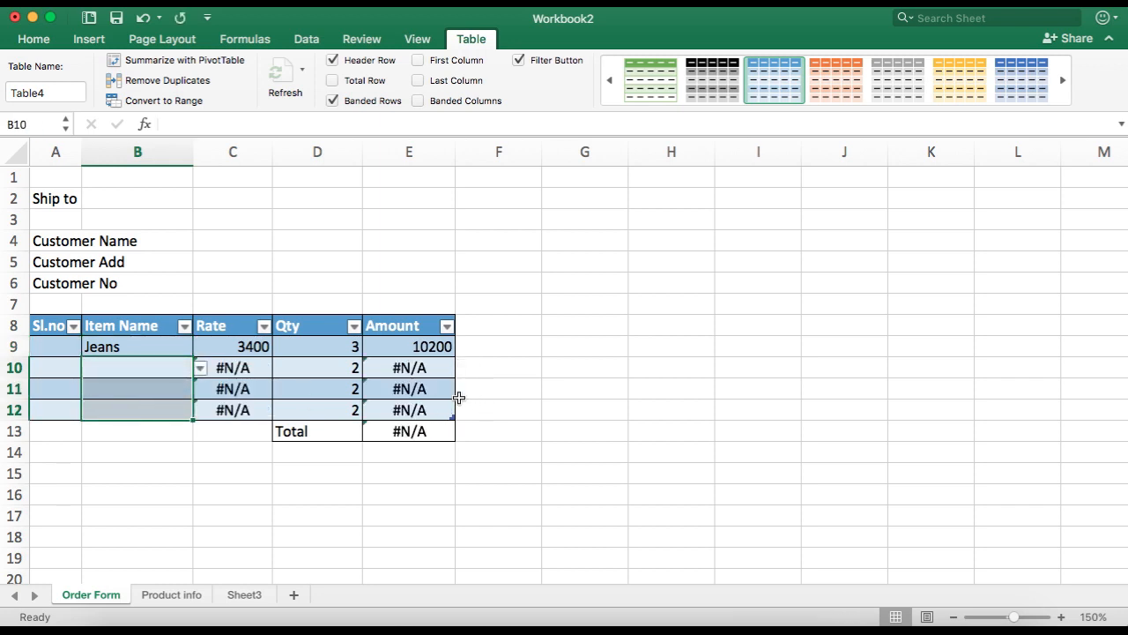
{"action": "left_click_drag", "start_coordinate": [264, 368], "coordinate": [270, 389]}
{"action": "left_click", "coordinate": [255, 368]}
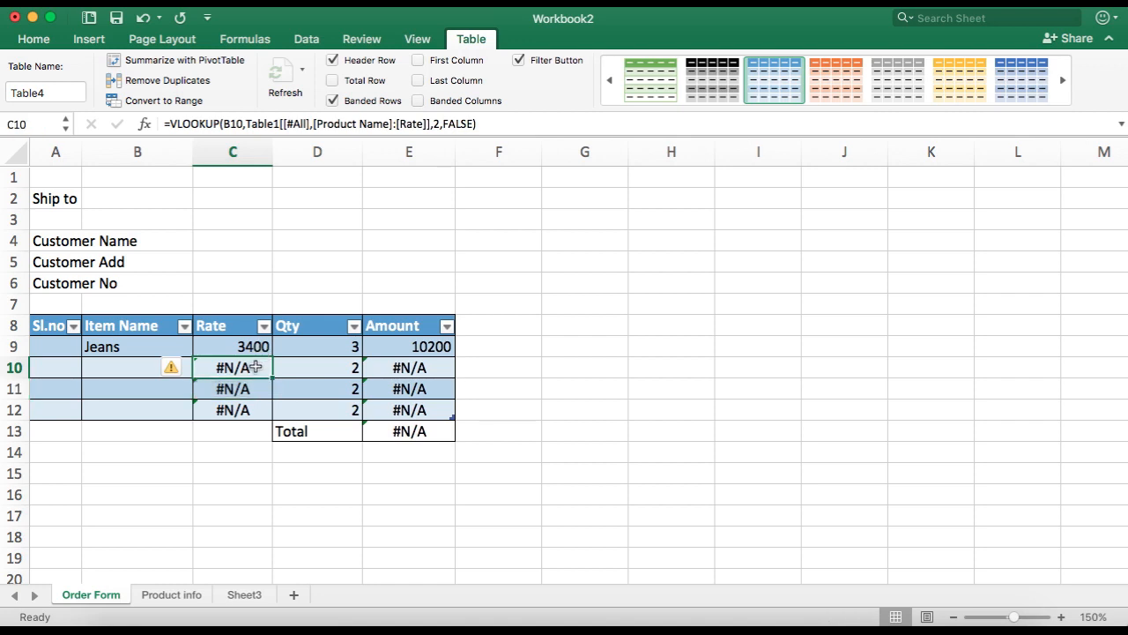
{"action": "type", "text": "0"}
{"action": "key", "text": "Return"}
{"action": "type", "text": "0"}
{"action": "key", "text": "Return"}
{"action": "type", "text": "0"}
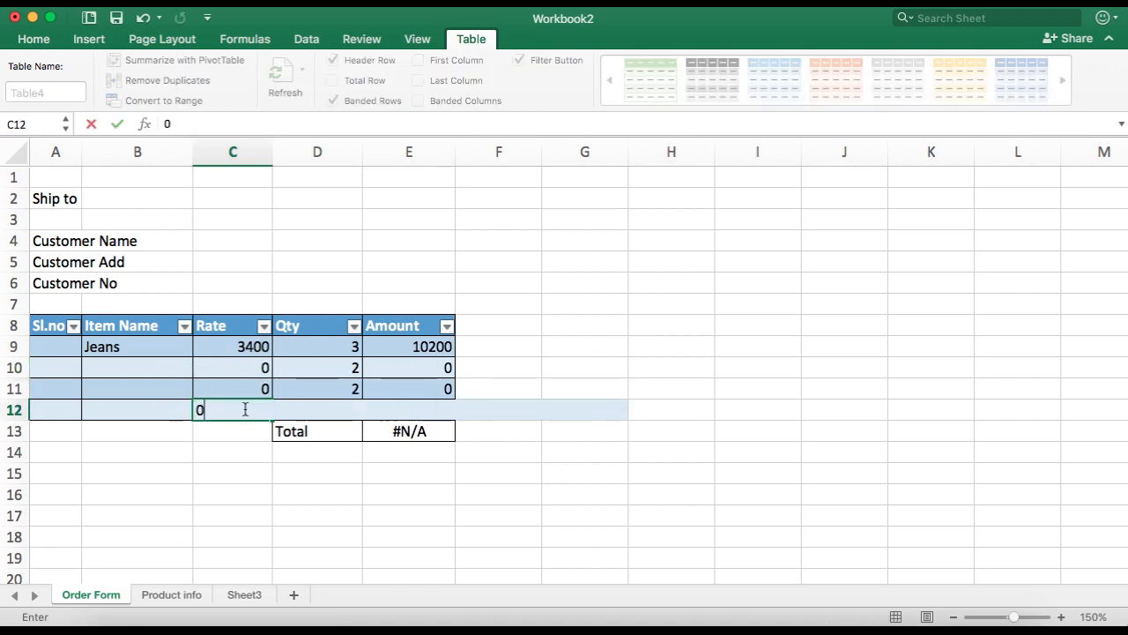
{"action": "left_click", "coordinate": [258, 466]}
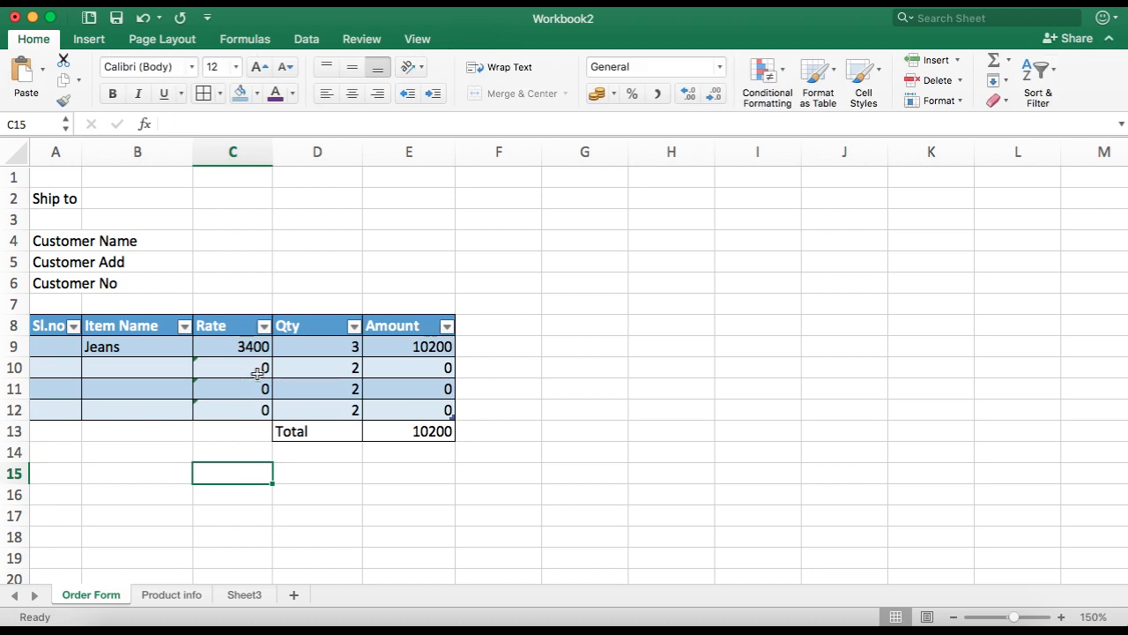
Step: Undo the zero rates and the cleared item names
{"action": "key", "text": "super+z"}
{"action": "key", "text": "super+z"}
{"action": "key", "text": "super+z"}
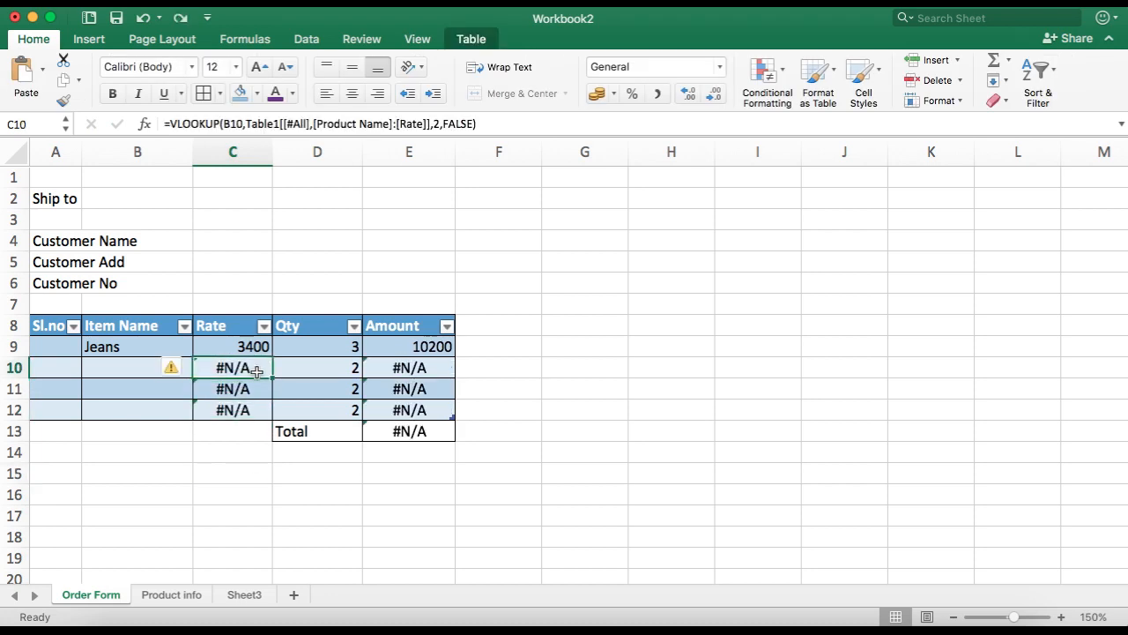
{"action": "key", "text": "super+z"}
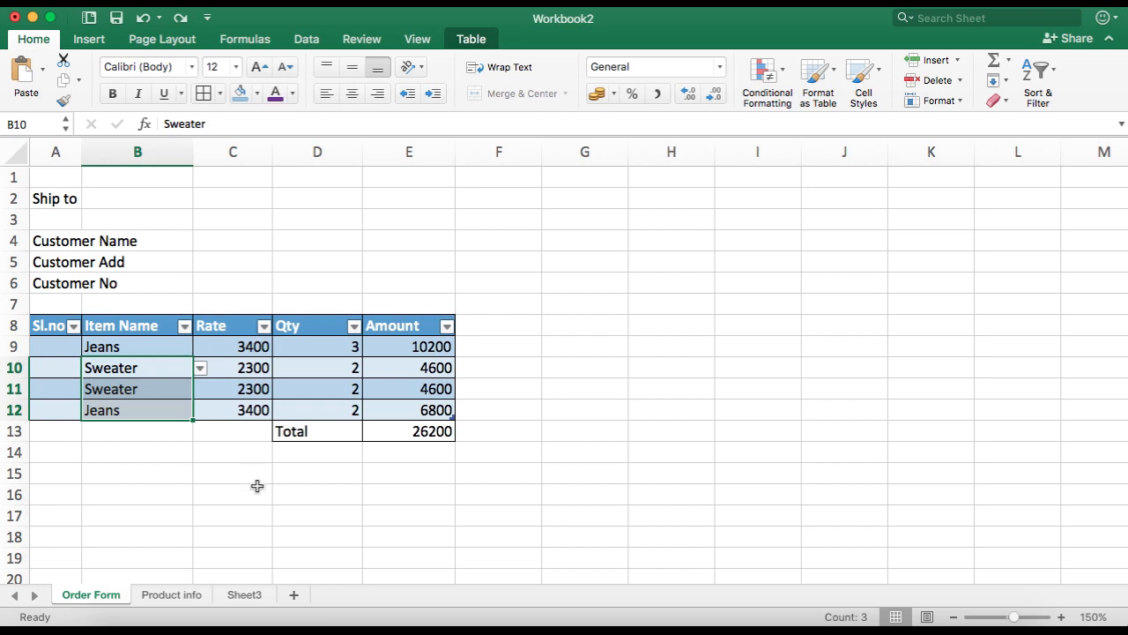
Step: Apply the Accounting format with the ₹ symbol and 2 decimal places to the rates in C9:C12
{"action": "left_click", "coordinate": [304, 492]}
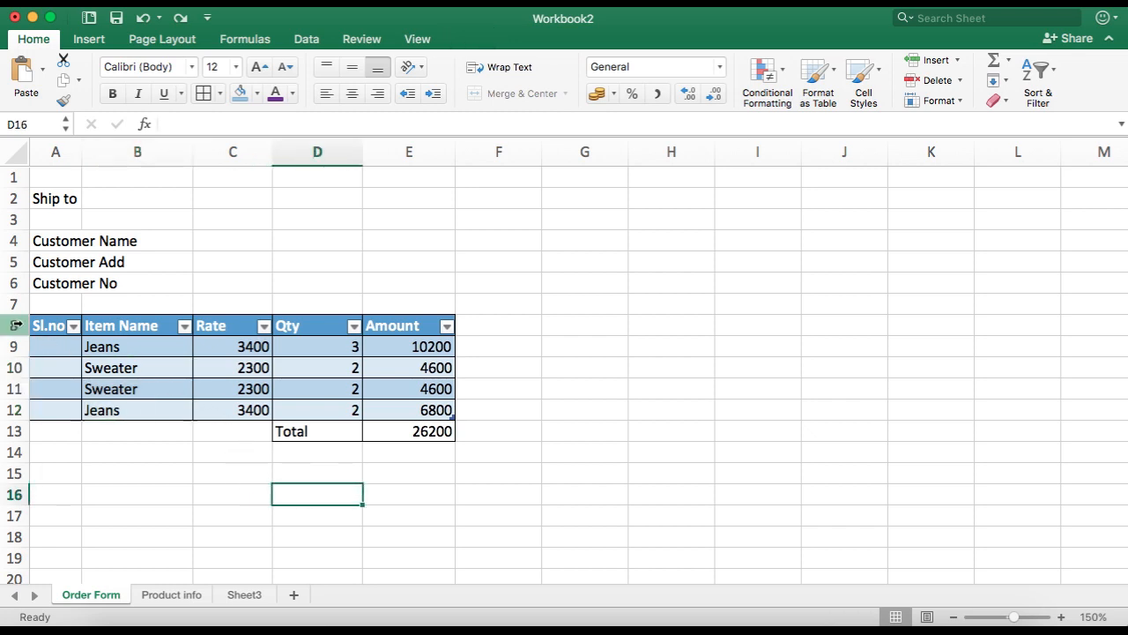
{"action": "left_click_drag", "start_coordinate": [255, 352], "coordinate": [252, 408]}
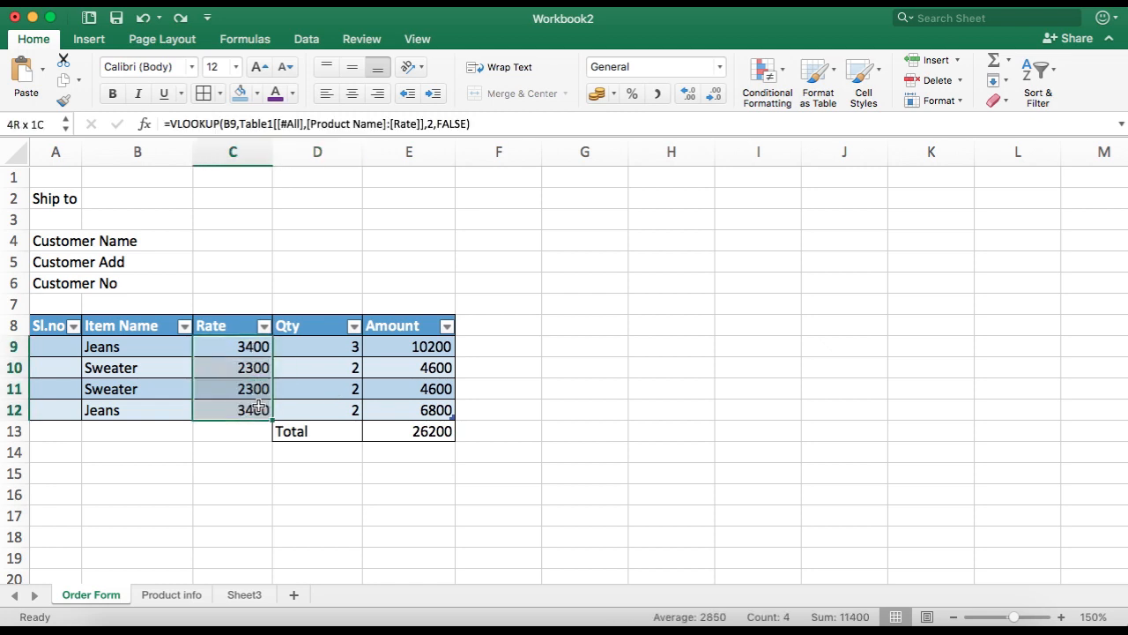
{"action": "left_click", "coordinate": [614, 92]}
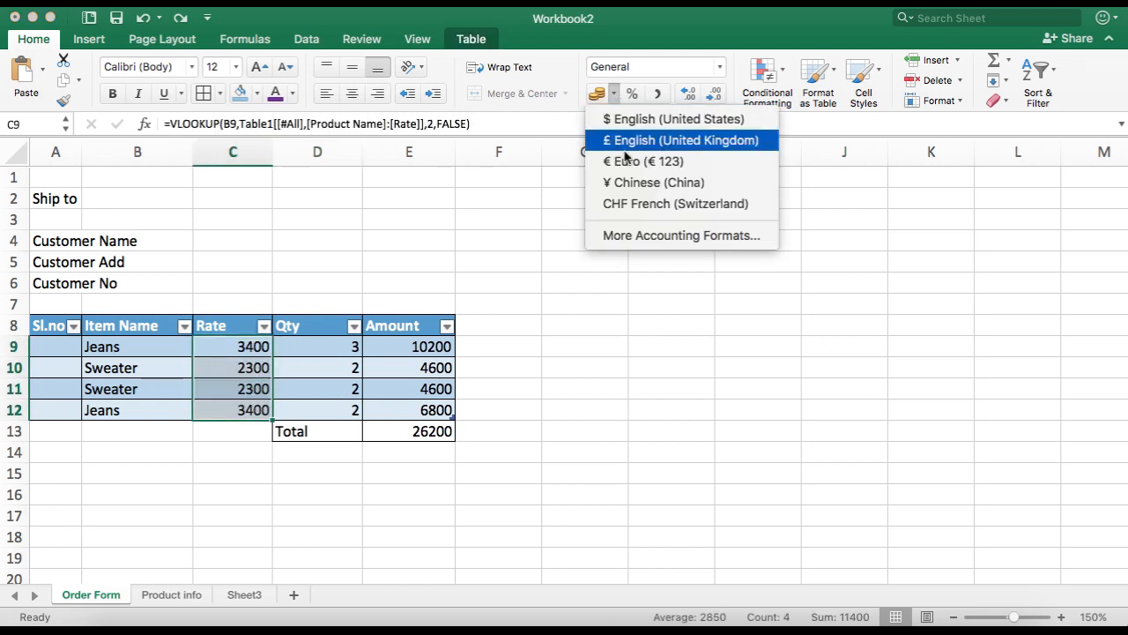
{"action": "left_click", "coordinate": [657, 241]}
{"action": "left_click", "coordinate": [794, 505]}
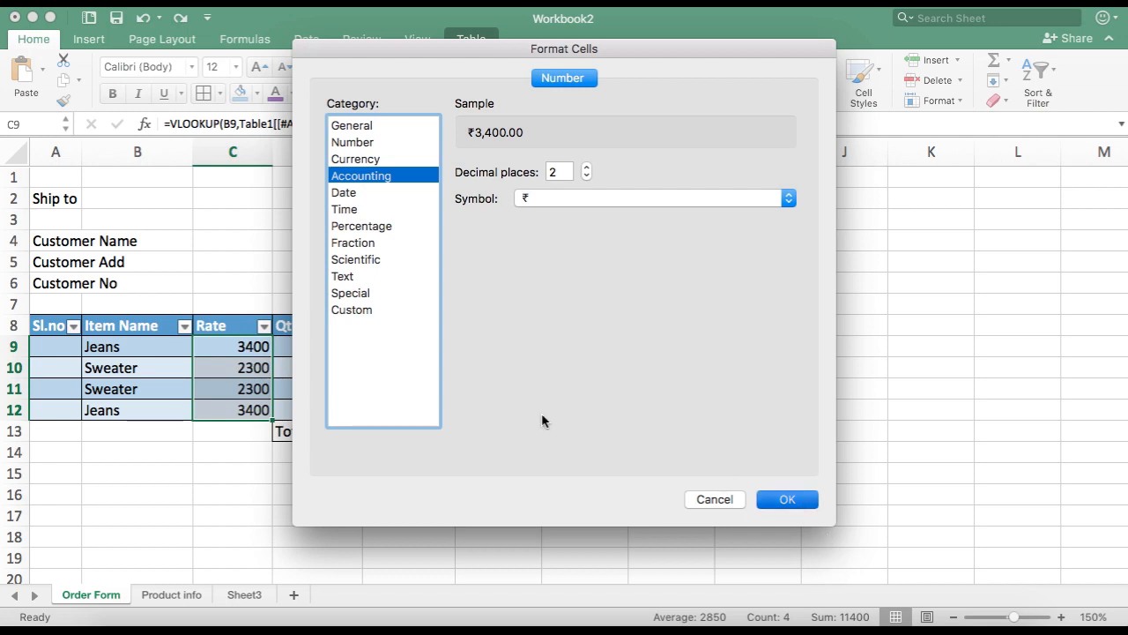
Step: Apply the ₹ Accounting format to the amounts in E9:E12 and the total in E13
{"action": "left_click_drag", "start_coordinate": [393, 351], "coordinate": [397, 408]}
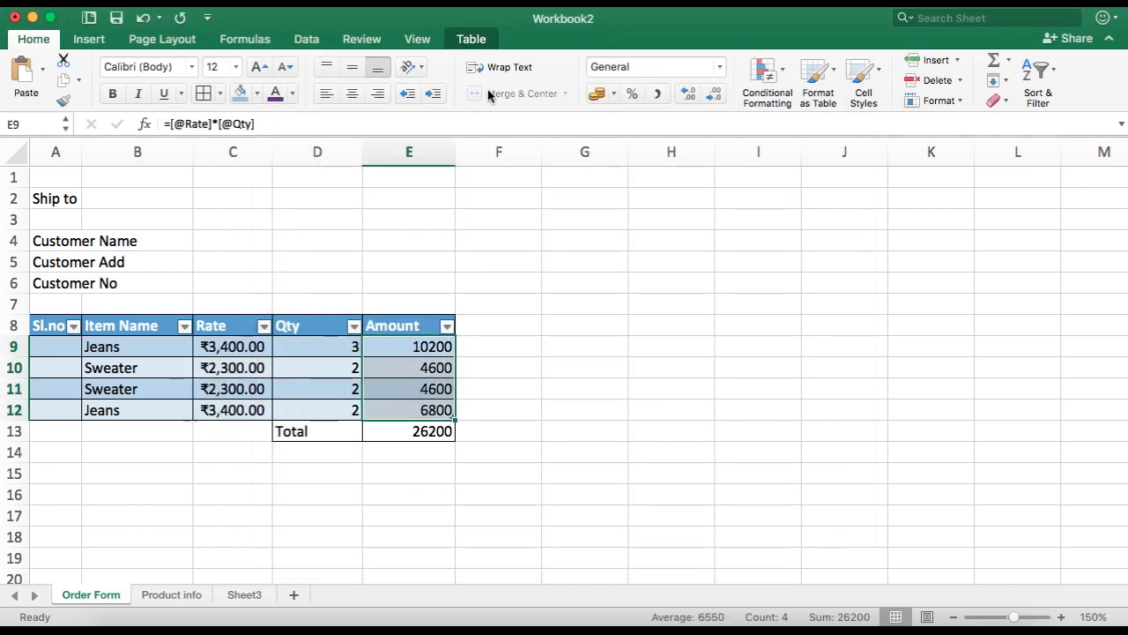
{"action": "left_click", "coordinate": [596, 92]}
{"action": "left_click", "coordinate": [419, 431]}
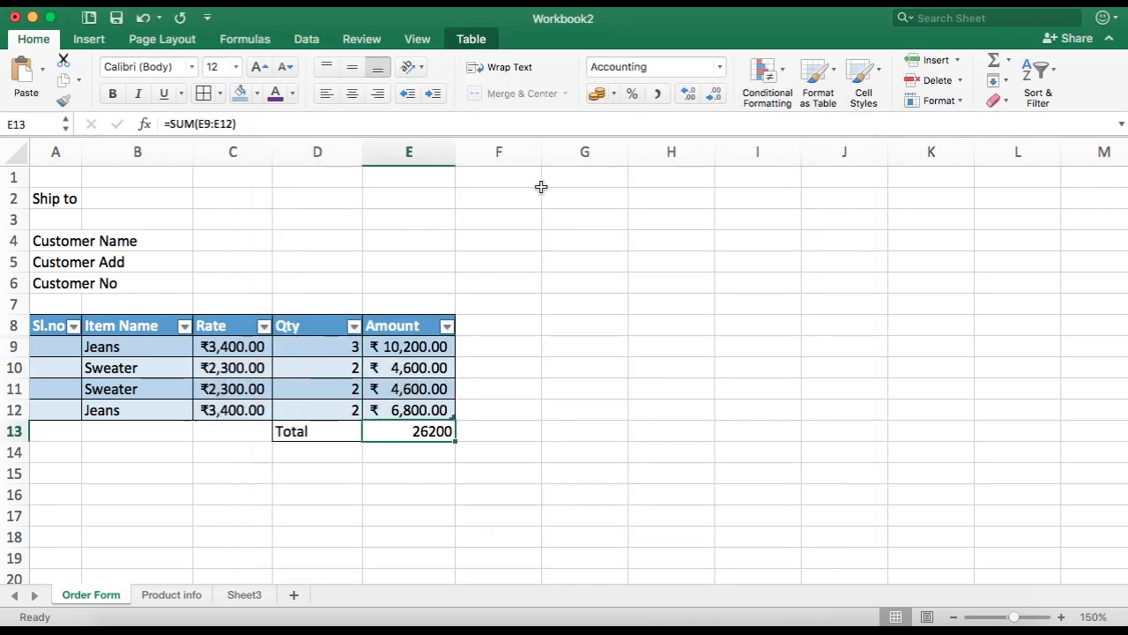
{"action": "left_click", "coordinate": [597, 92]}
{"action": "left_click", "coordinate": [523, 407]}
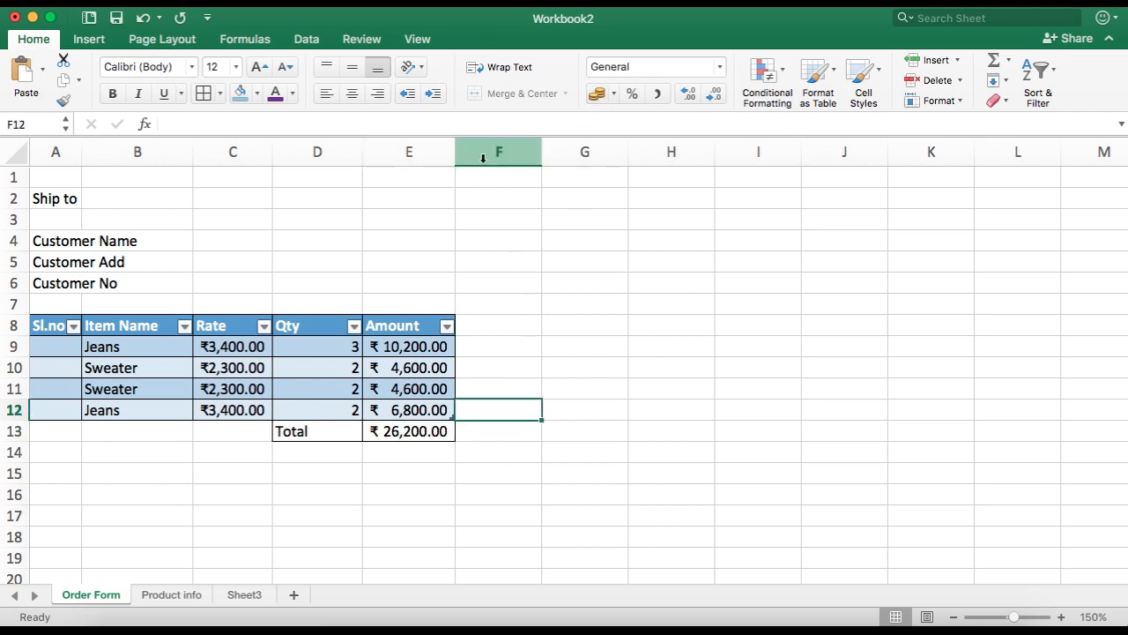
Step: Widen column E slightly so the Amount values fit
{"action": "left_click_drag", "start_coordinate": [456, 151], "coordinate": [469, 151]}
{"action": "left_click", "coordinate": [532, 325]}
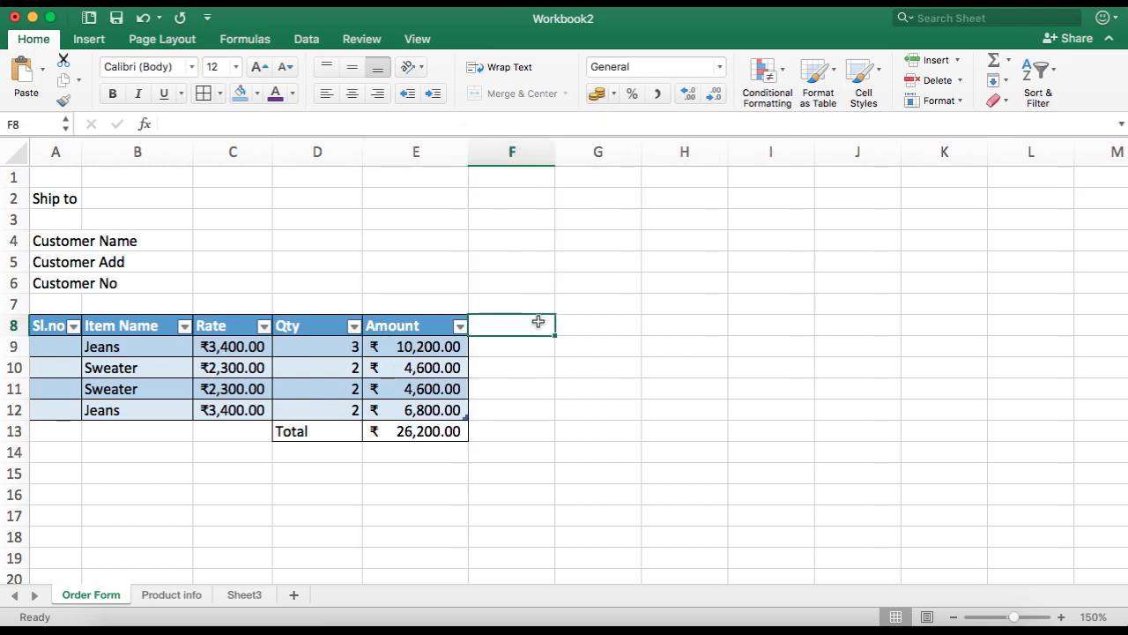
Step: Clear the item names in B10:B12 and the quantities in D10:D12
{"action": "left_click_drag", "start_coordinate": [131, 368], "coordinate": [146, 408]}
{"action": "key", "text": "Delete"}
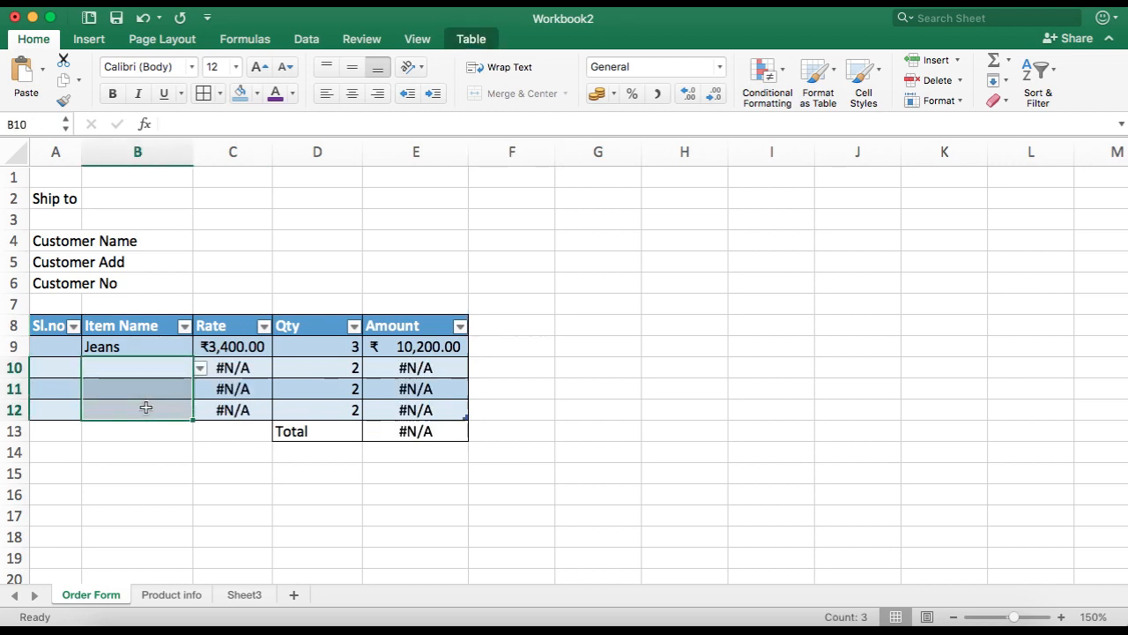
{"action": "left_click", "coordinate": [208, 485]}
{"action": "left_click_drag", "start_coordinate": [314, 365], "coordinate": [334, 408]}
{"action": "key", "text": "Delete"}
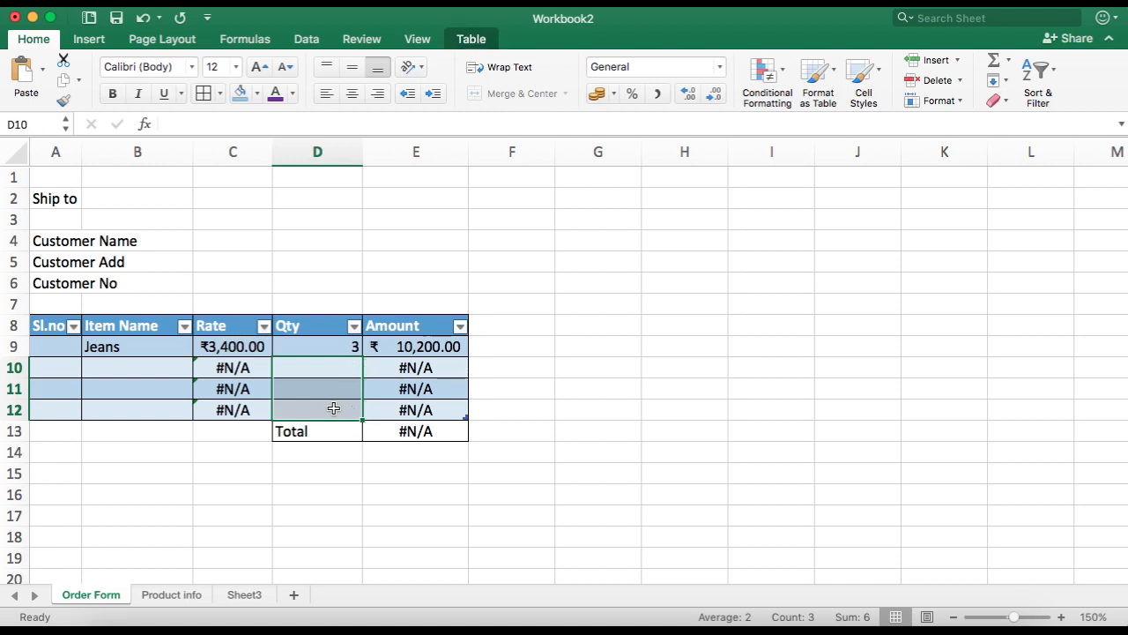
{"action": "left_click", "coordinate": [498, 461]}
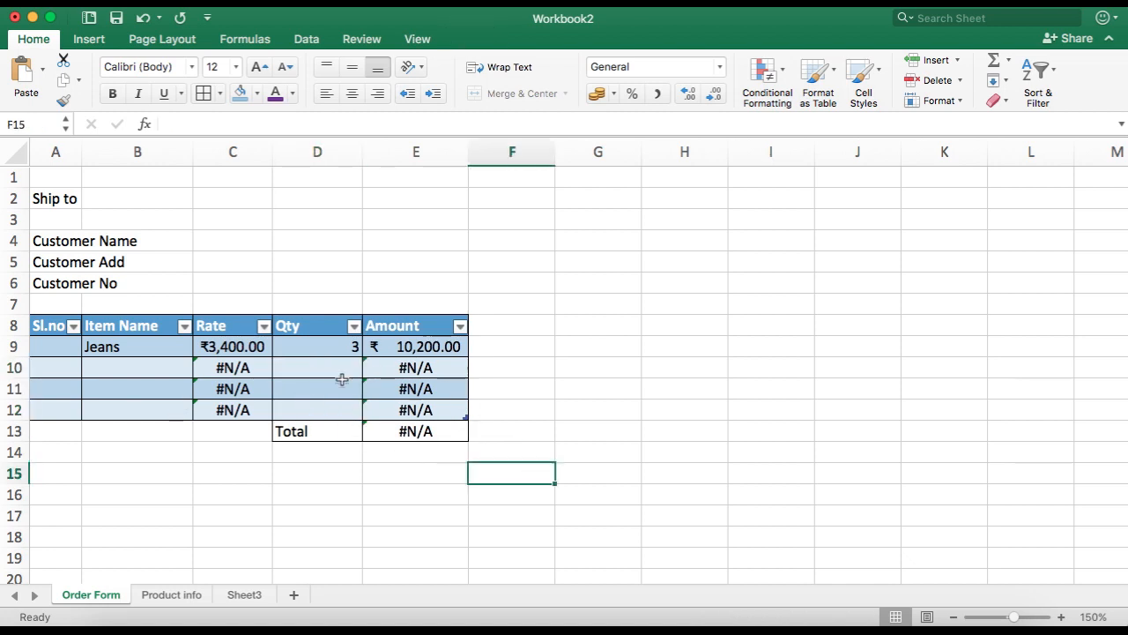
Step: Wrap the Rate formula in C9 in IFERROR so it returns 0 when the lookup fails
{"action": "left_click", "coordinate": [205, 344]}
{"action": "left_click", "coordinate": [175, 124]}
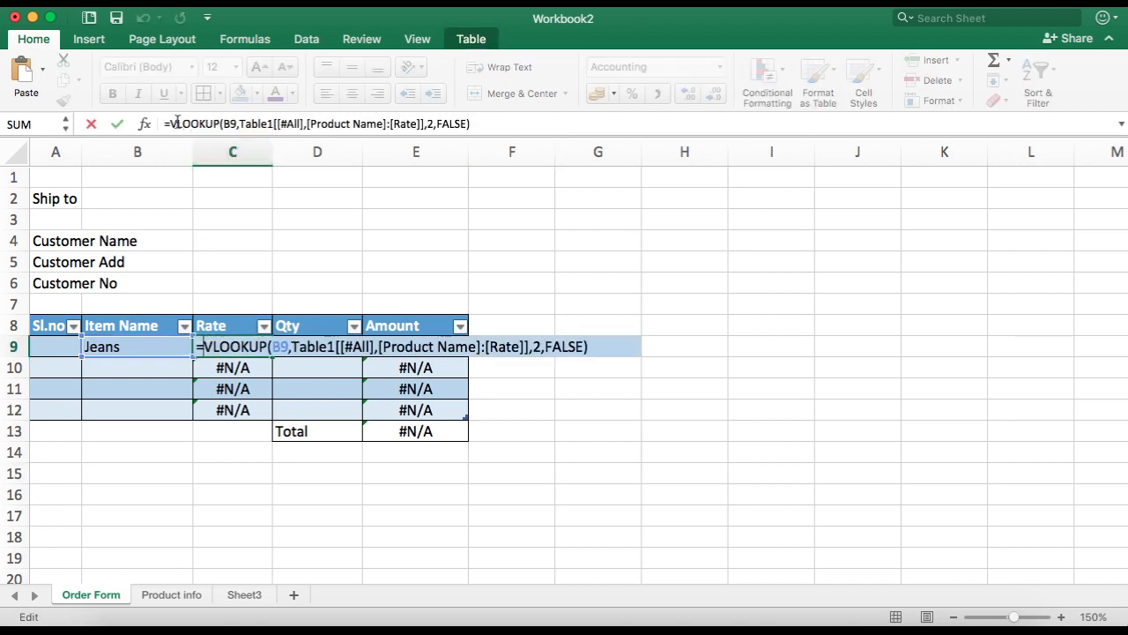
{"action": "type", "text": "if"}
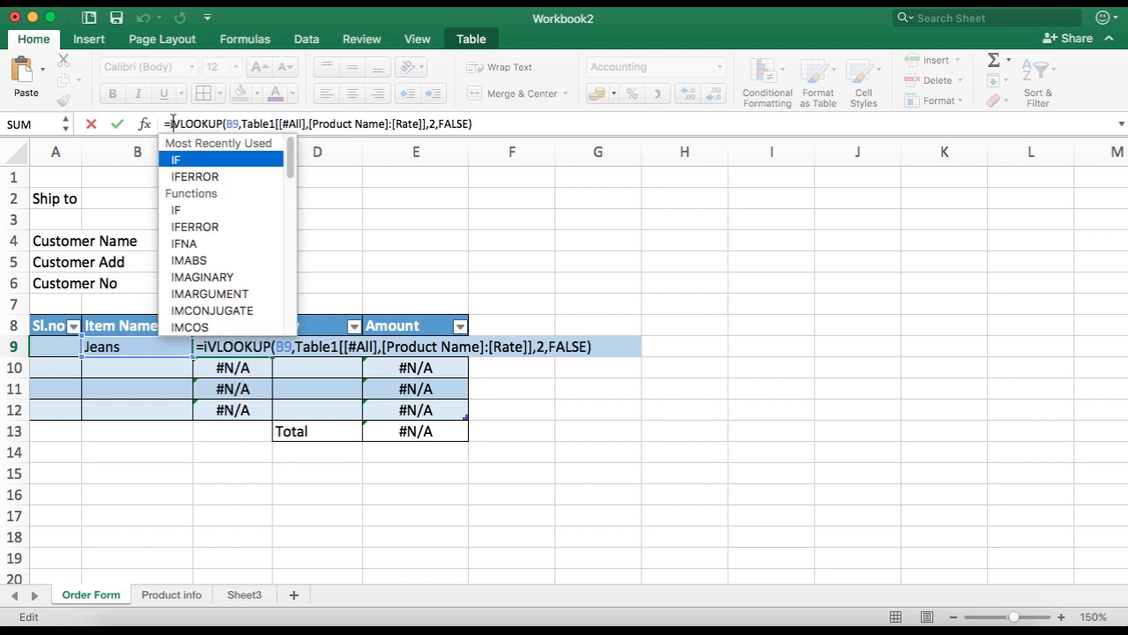
{"action": "type", "text": "error("}
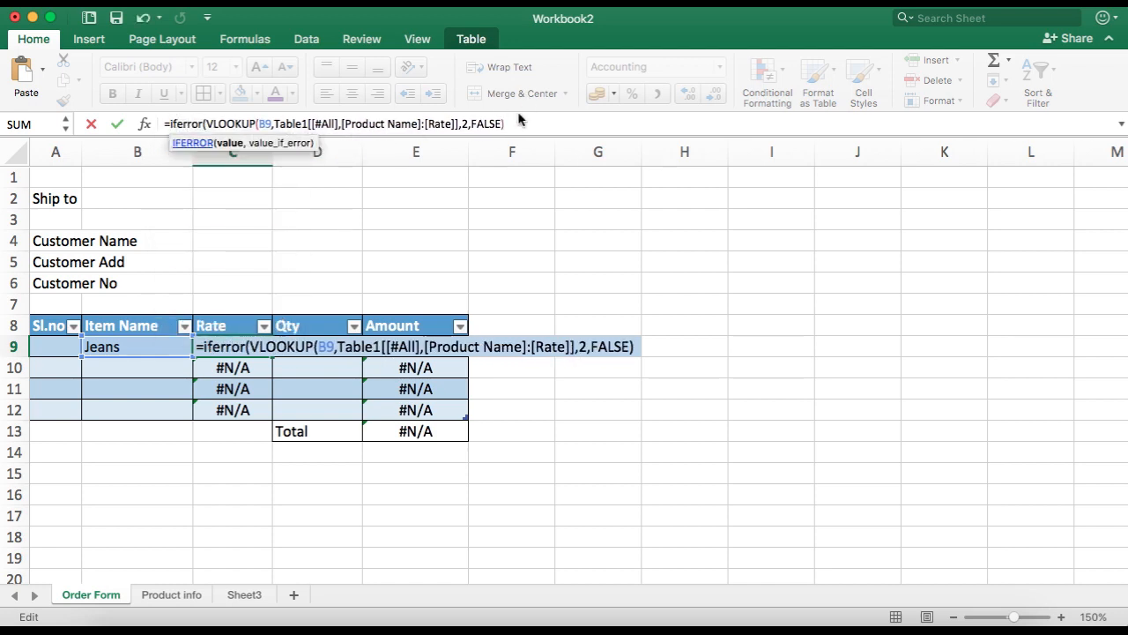
{"action": "type", "text": ",0)"}
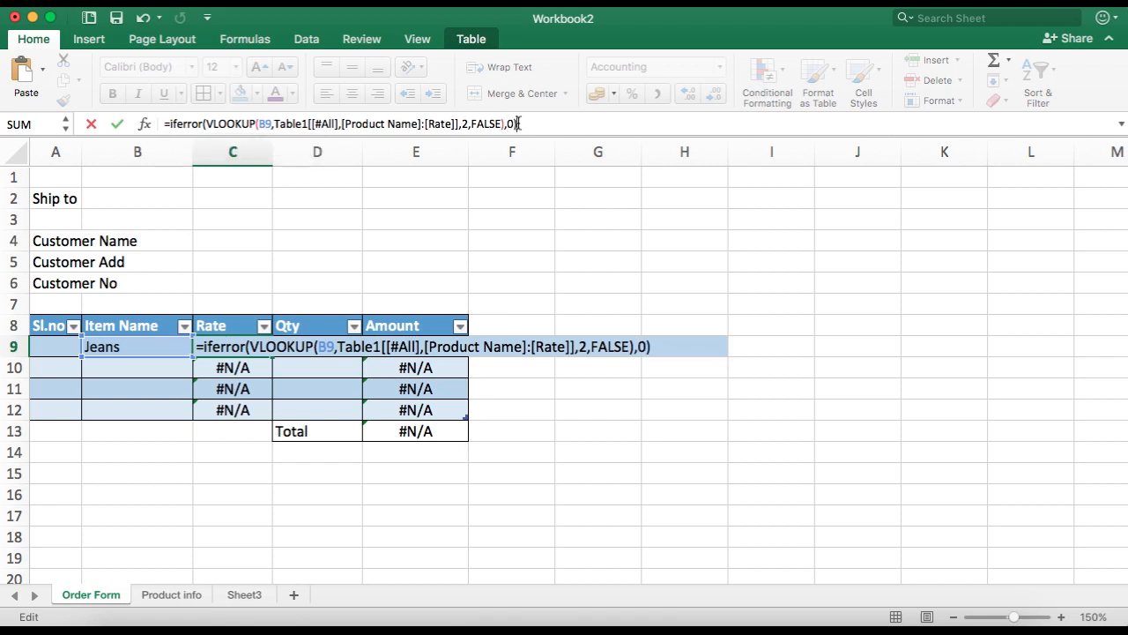
{"action": "key", "text": "Return"}
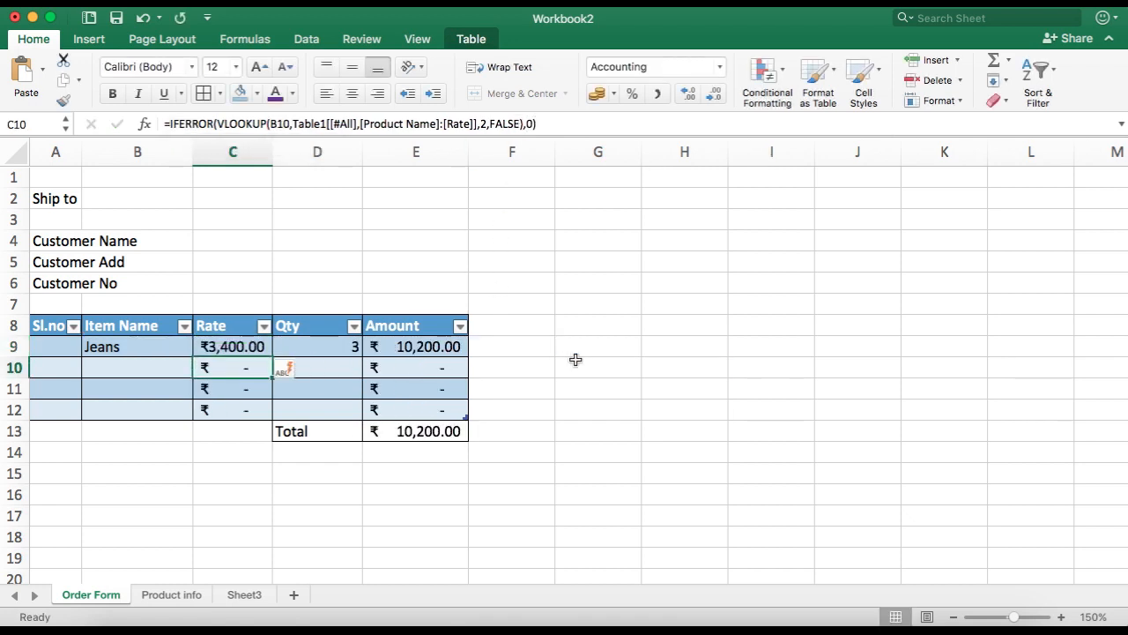
Step: Enter =IF([@[Item Name]]="","",ROW(1:1)) in A9 to number the rows automatically
{"action": "left_click", "coordinate": [67, 347]}
{"action": "type", "text": "=if"}
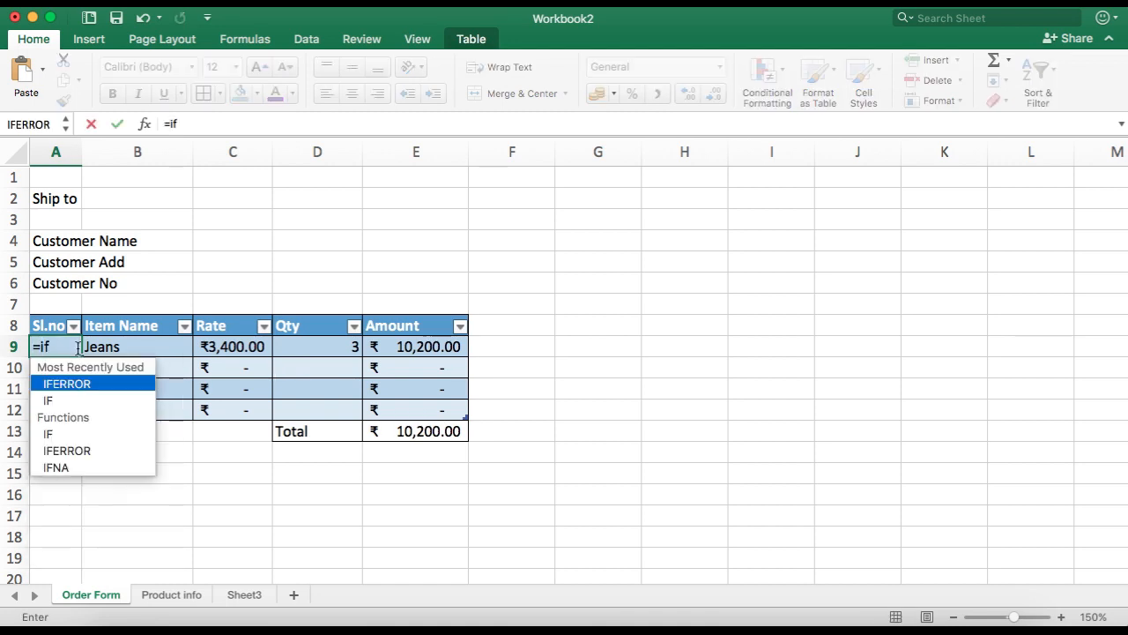
{"action": "type", "text": "(@["}
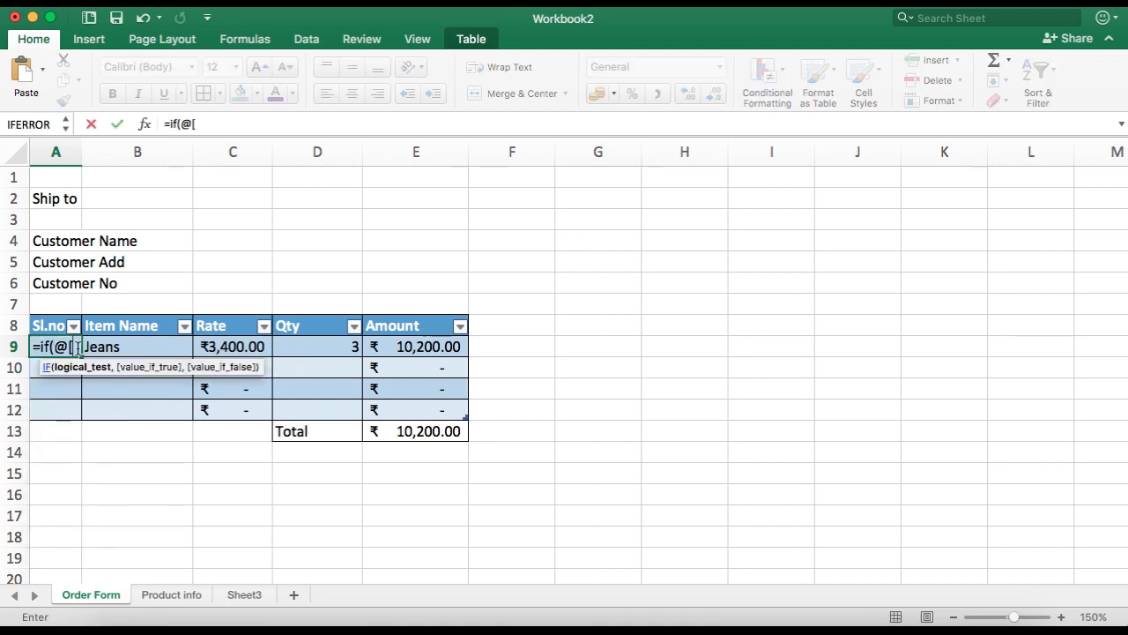
{"action": "type", "text": "ite"}
{"action": "key", "text": "Tab"}
{"action": "type", "text": "]"}
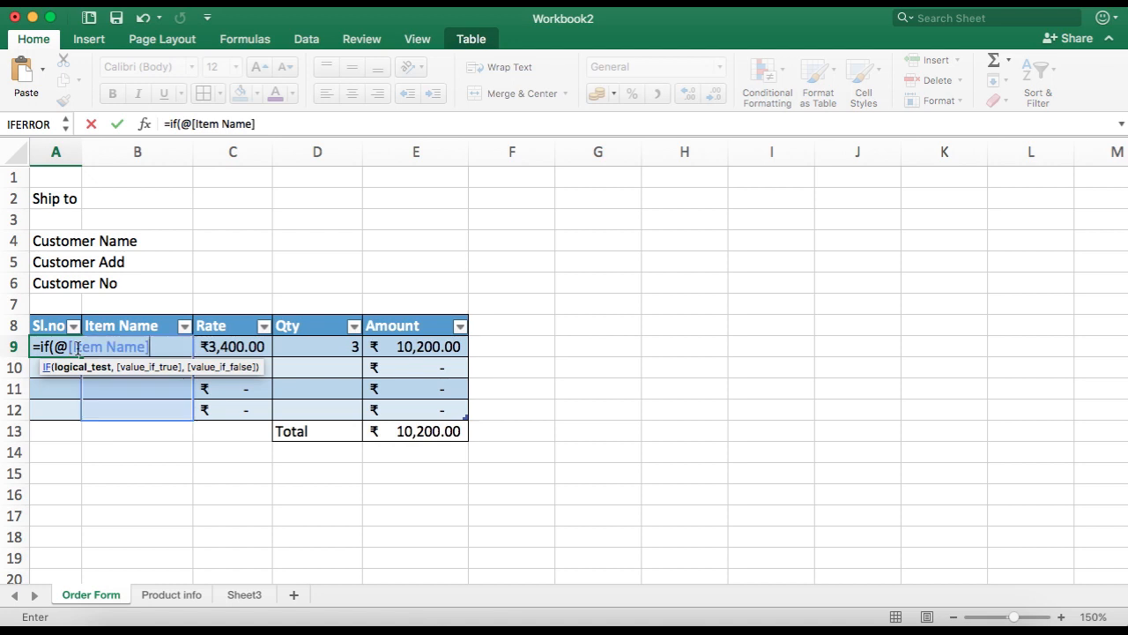
{"action": "type", "text": "=\"\",\"\",roq("}
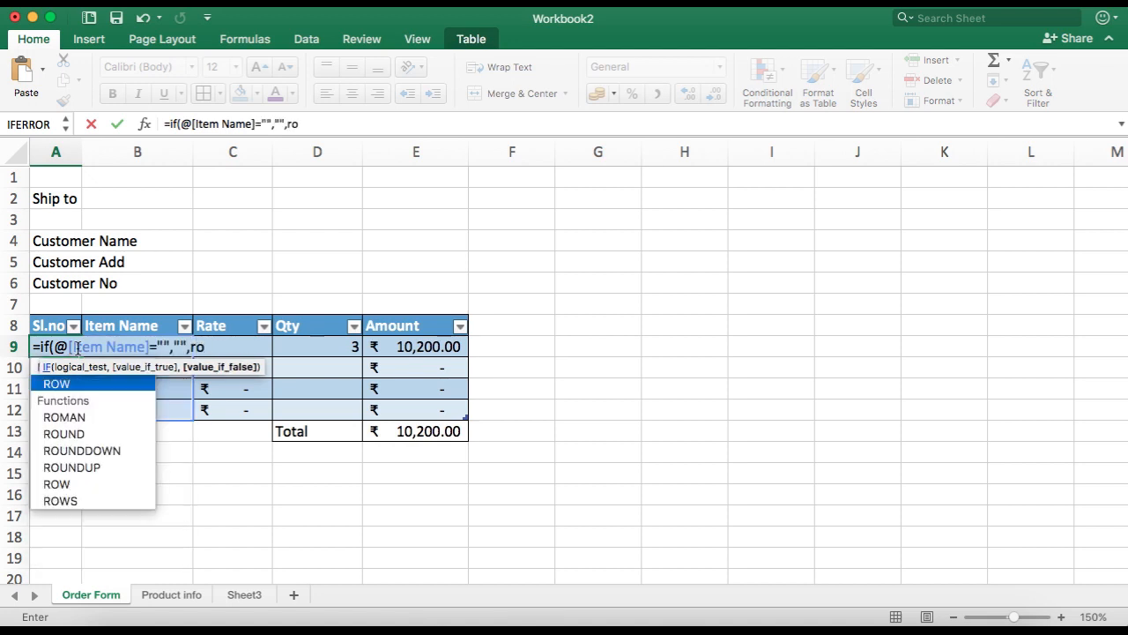
{"action": "key", "text": "BackSpace"}
{"action": "type", "text": "w"}
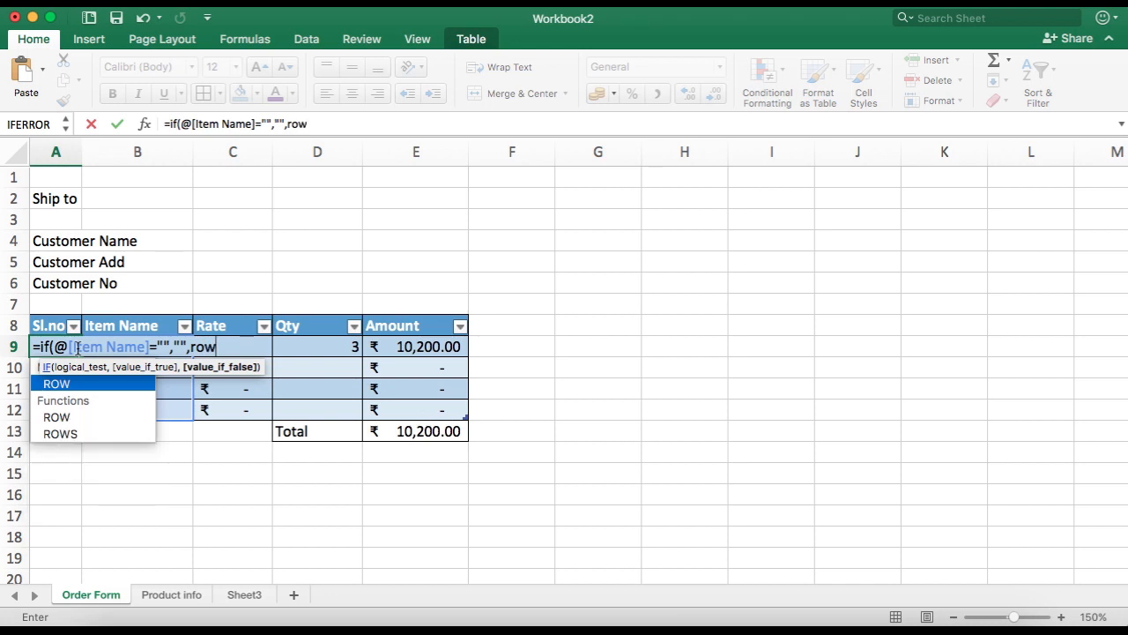
{"action": "type", "text": "(1:1))"}
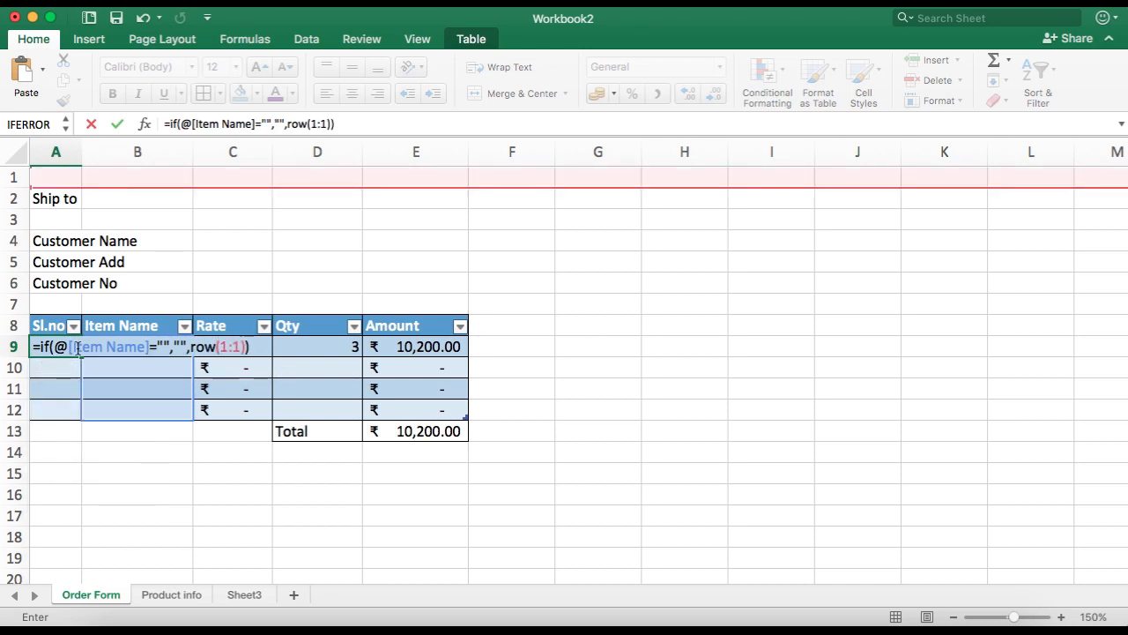
{"action": "key", "text": "Return"}
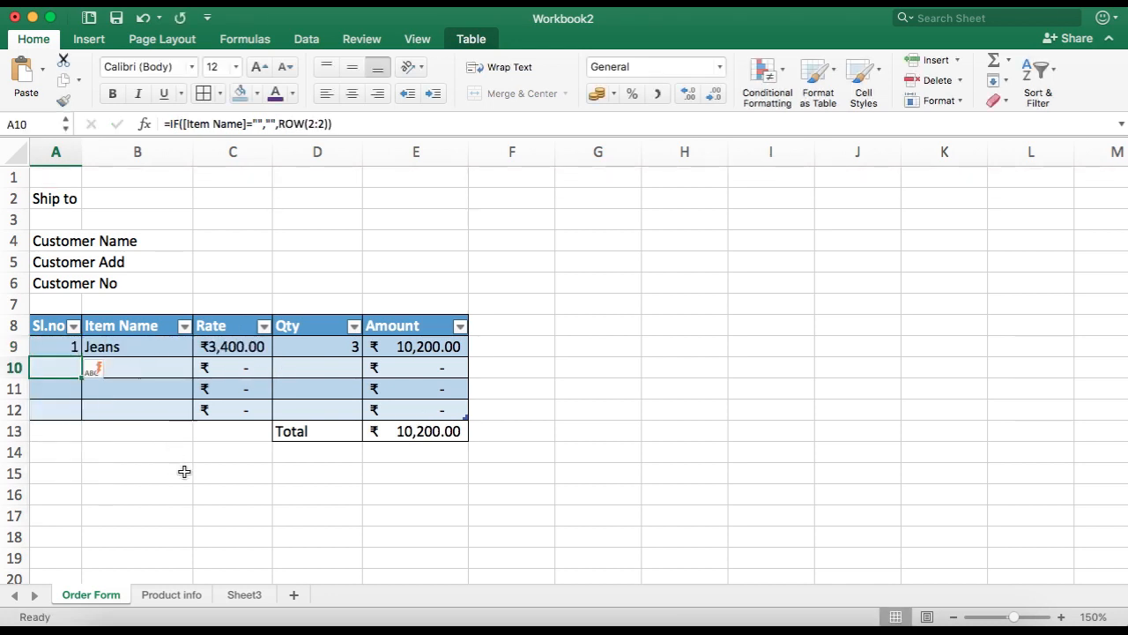
Step: On the Product info sheet, add the product Shoes with a rate of 4500
{"action": "left_click", "coordinate": [191, 477]}
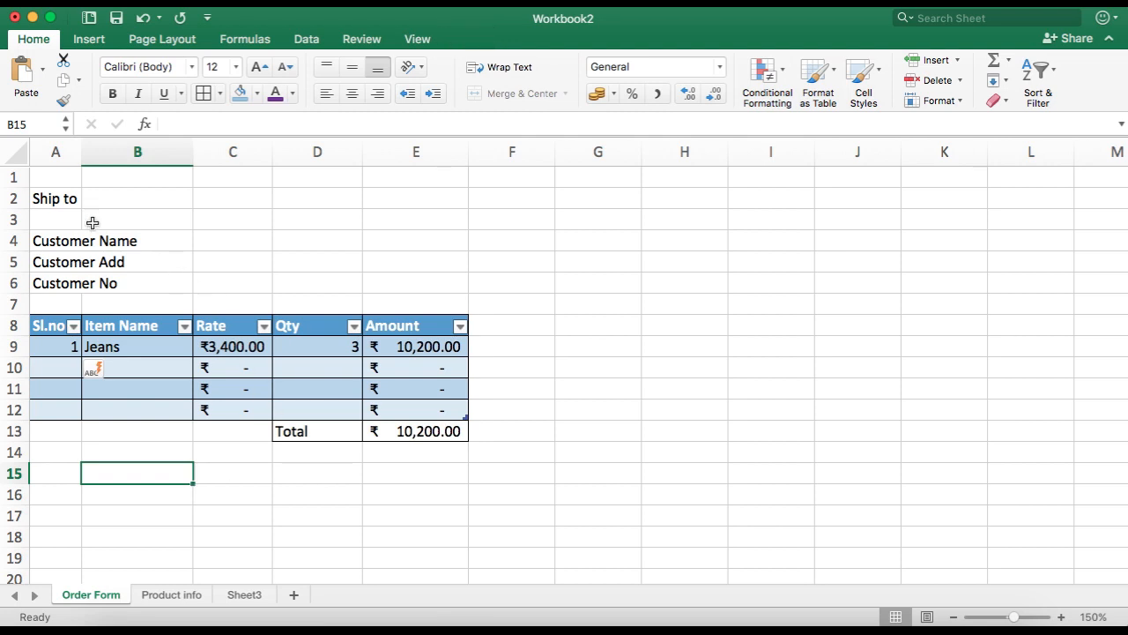
{"action": "left_click", "coordinate": [169, 367]}
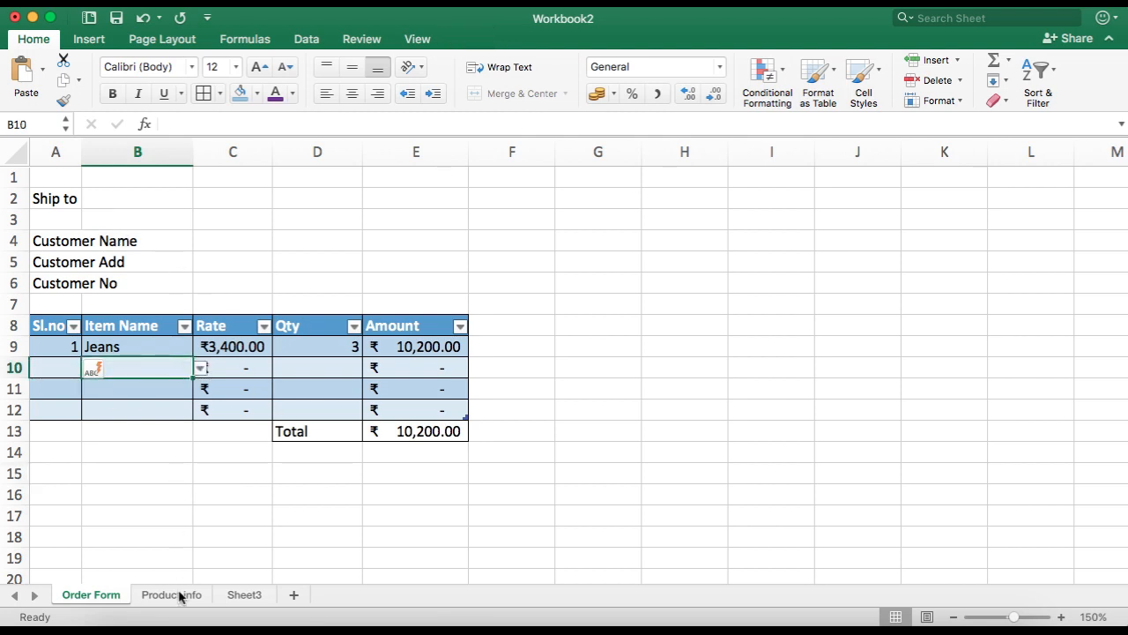
{"action": "left_click", "coordinate": [168, 596]}
{"action": "left_click", "coordinate": [244, 214]}
{"action": "key", "text": "Tab"}
{"action": "key", "text": "Tab"}
{"action": "type", "text": "Sho"}
{"action": "key", "text": "Tab"}
{"action": "type", "text": "4500"}
{"action": "key", "text": "Return"}
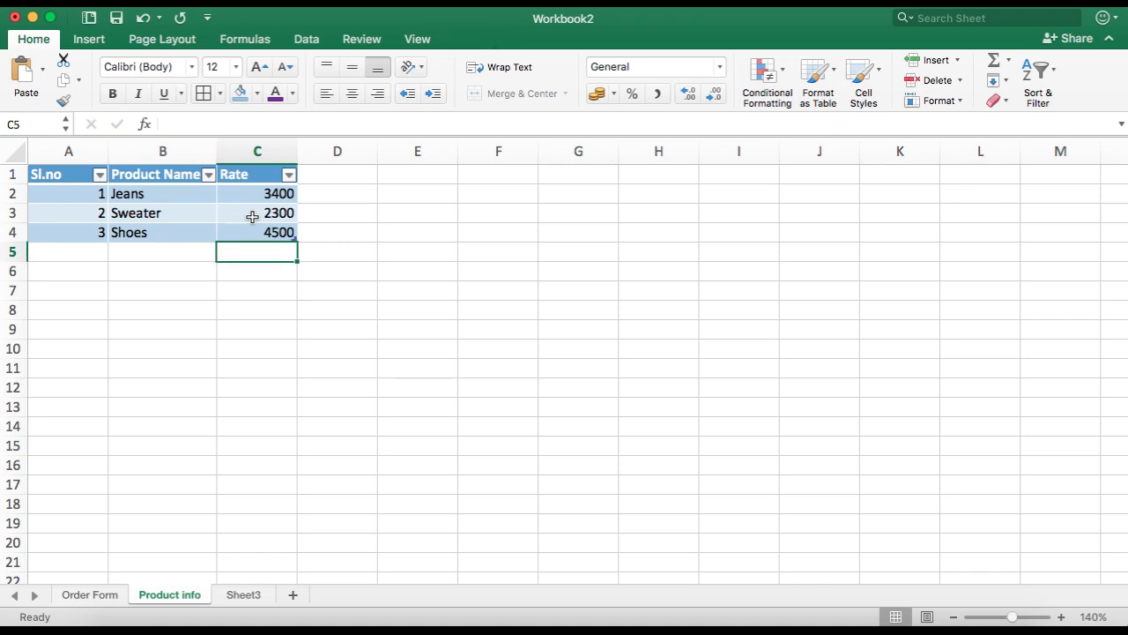
Step: Add the product Slipper with a rate of 1500 as the next table row
{"action": "key", "text": "Left"}
{"action": "type", "text": "Slipper"}
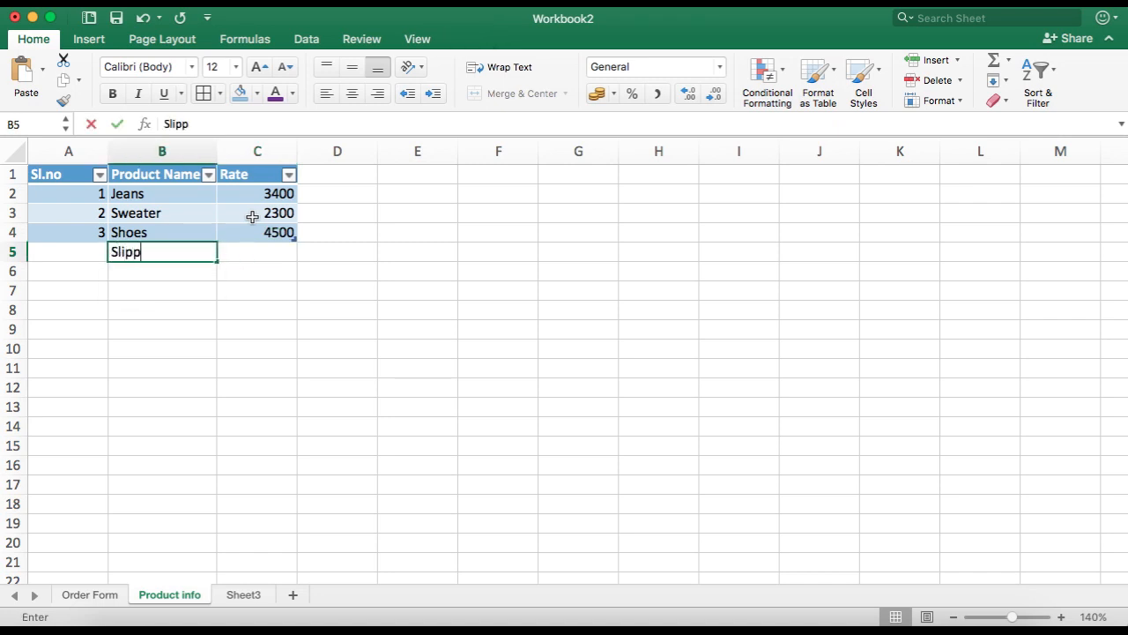
{"action": "key", "text": "Tab"}
{"action": "type", "text": "1500"}
Step: Apply the ₹ Accounting format to the rates in C2:C5
{"action": "left_click", "coordinate": [260, 202]}
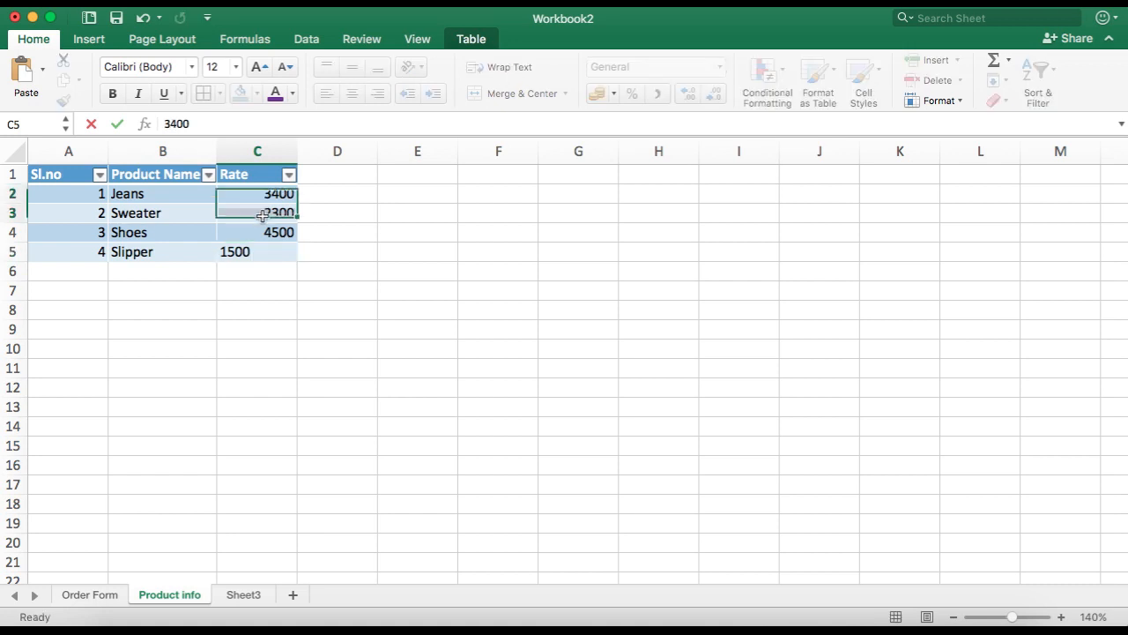
{"action": "left_click_drag", "start_coordinate": [260, 206], "coordinate": [270, 249]}
{"action": "left_click", "coordinate": [597, 93]}
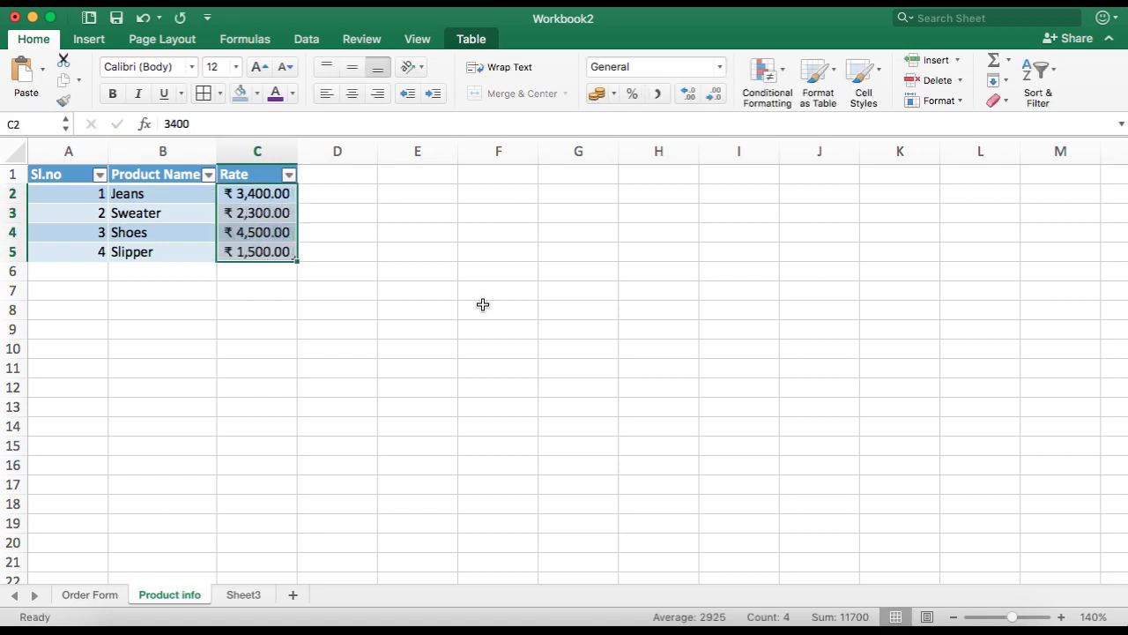
{"action": "left_click", "coordinate": [483, 303]}
Step: On the Order Form, pick Shoes, Slipper and Sweater from the Item Name dropdowns in B10:B12
{"action": "left_click", "coordinate": [98, 596]}
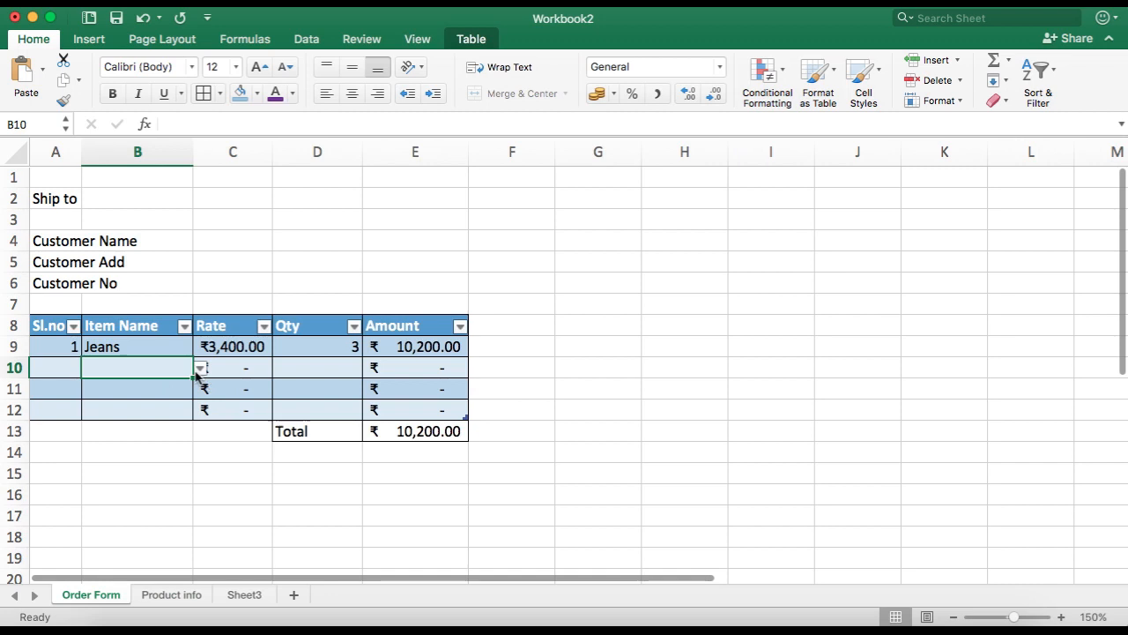
{"action": "left_click", "coordinate": [201, 369]}
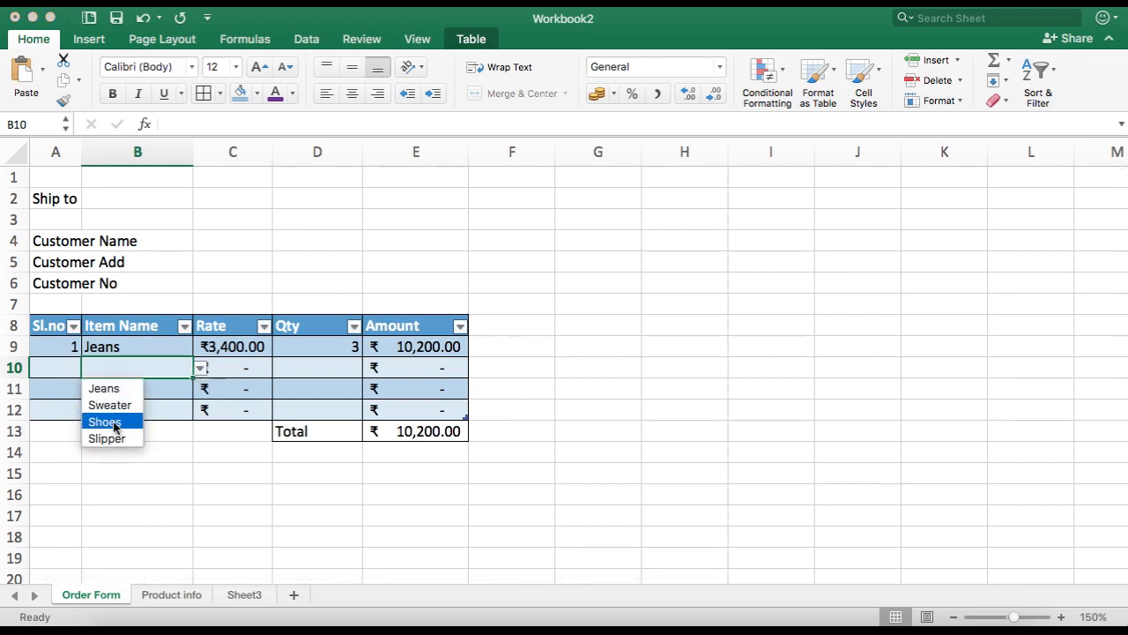
{"action": "left_click", "coordinate": [106, 422]}
{"action": "left_click", "coordinate": [190, 389]}
{"action": "left_click", "coordinate": [201, 389]}
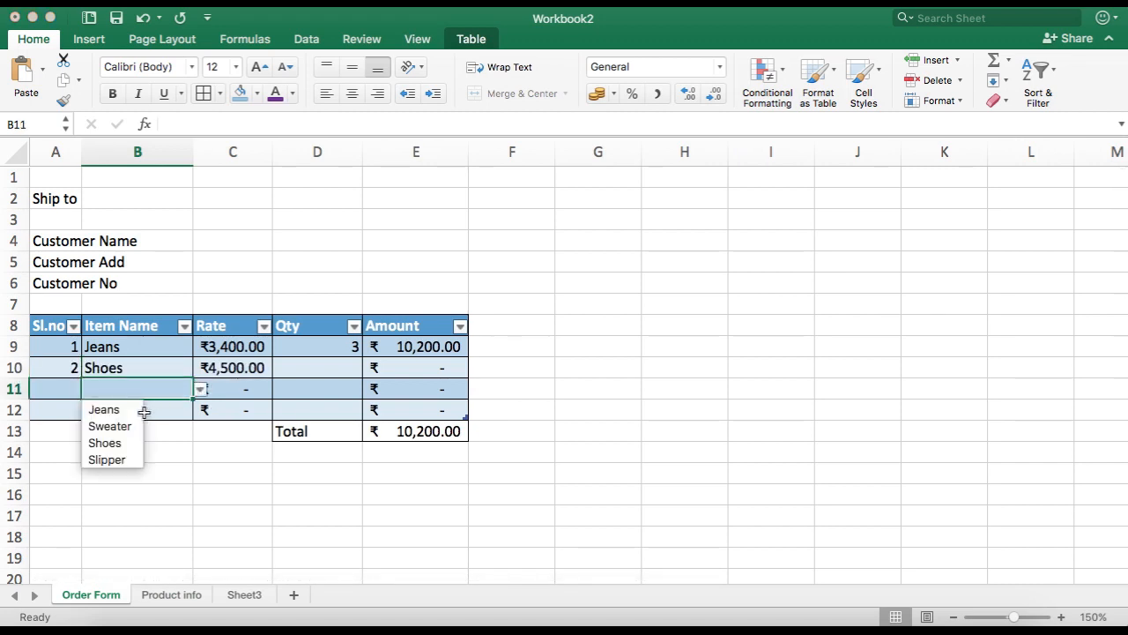
{"action": "left_click", "coordinate": [111, 458]}
{"action": "left_click", "coordinate": [181, 411]}
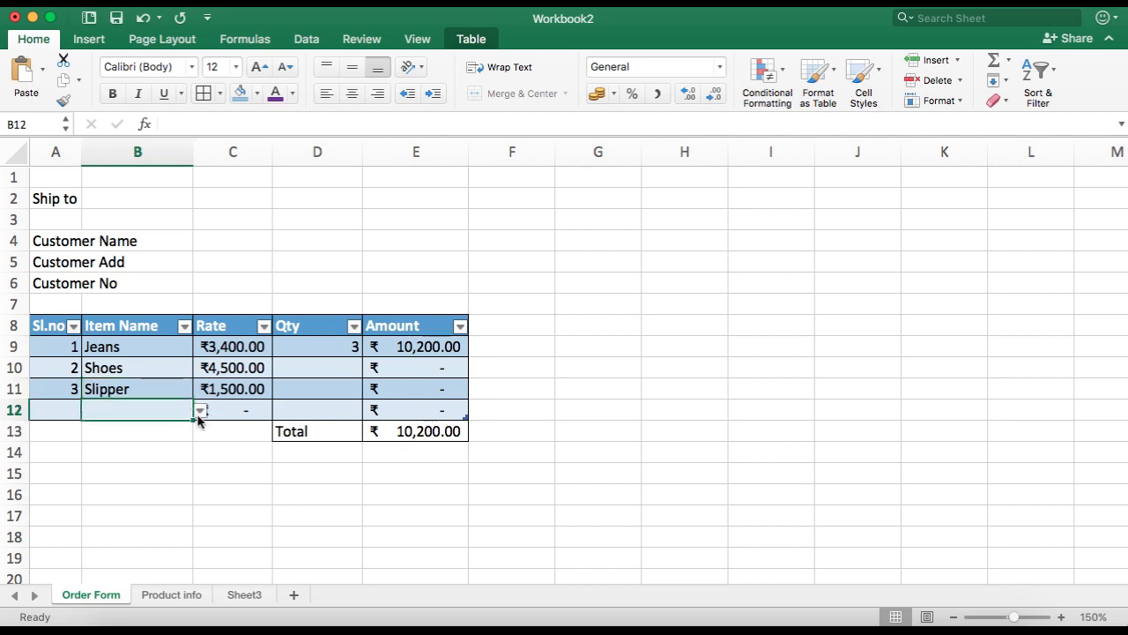
{"action": "left_click", "coordinate": [201, 410]}
{"action": "left_click", "coordinate": [137, 448]}
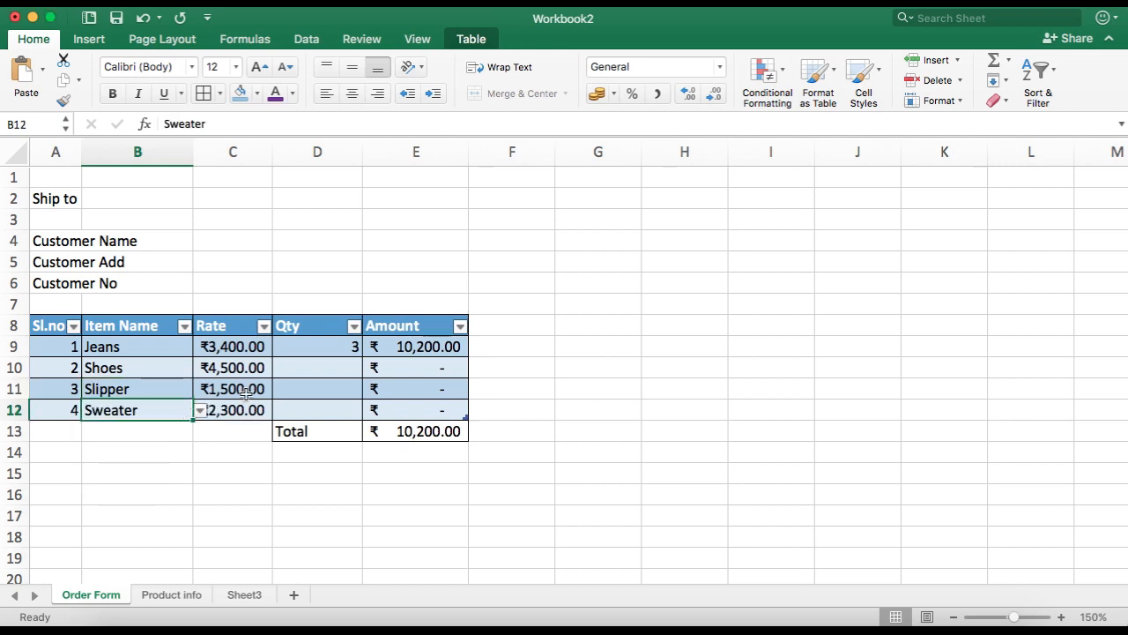
Step: Enter quantities 1, 2 and 3 in D10:D12
{"action": "left_click", "coordinate": [331, 372]}
{"action": "type", "text": "1"}
{"action": "left_click", "coordinate": [327, 387]}
{"action": "type", "text": "2"}
{"action": "left_click", "coordinate": [340, 417]}
{"action": "type", "text": "3"}
{"action": "left_click", "coordinate": [541, 432]}
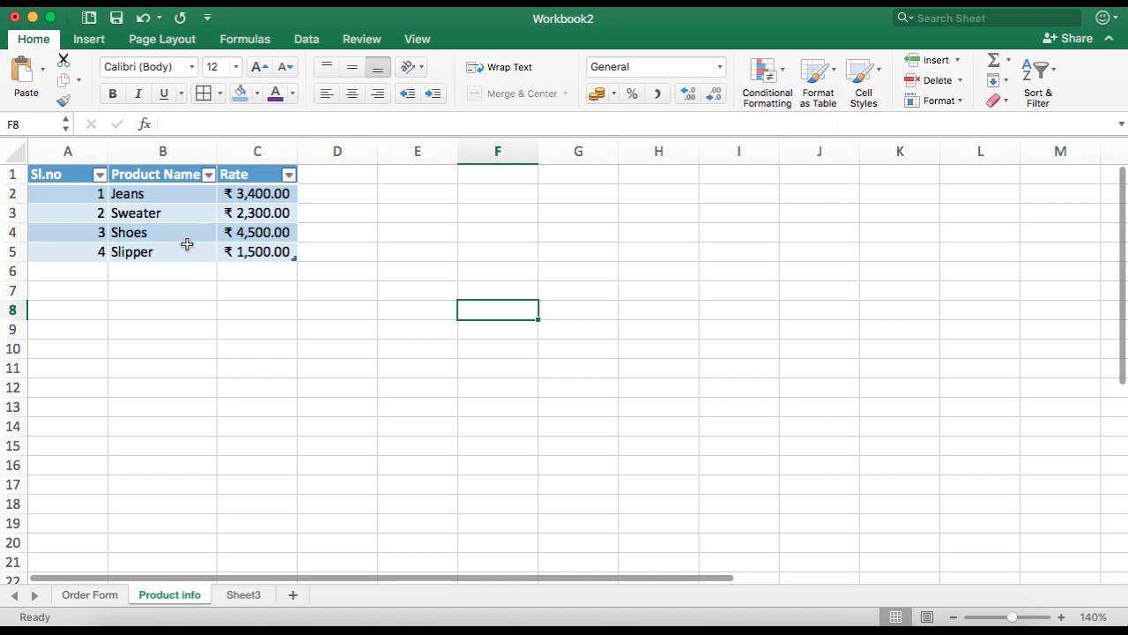
{"action": "left_click", "coordinate": [88, 597]}
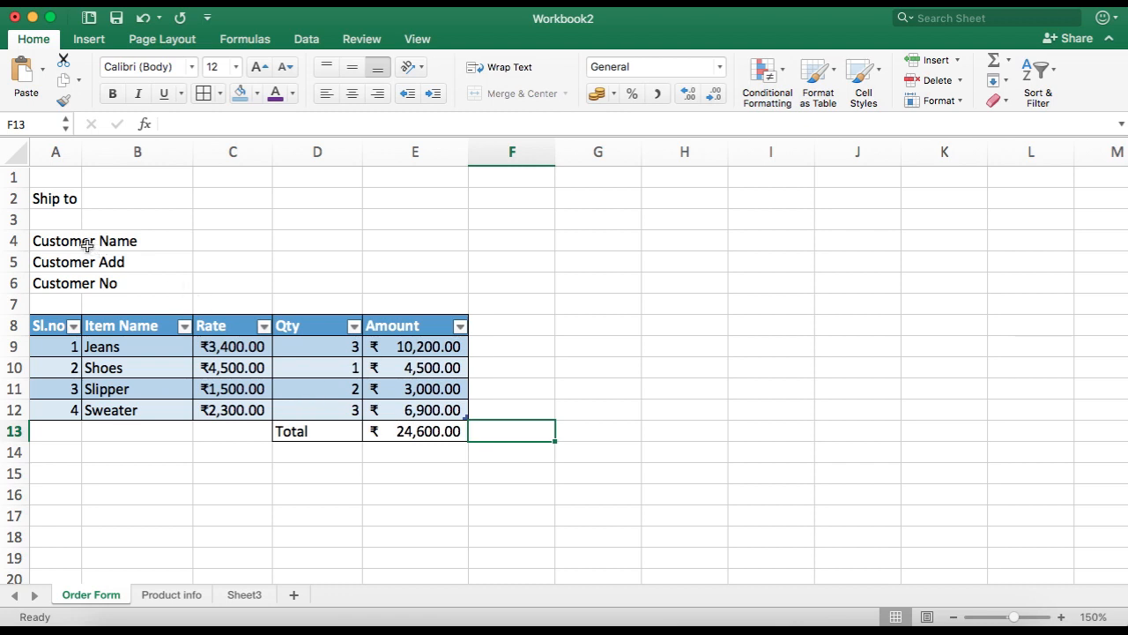
{"action": "left_click_drag", "start_coordinate": [64, 244], "coordinate": [67, 277]}
{"action": "left_click", "coordinate": [130, 256]}
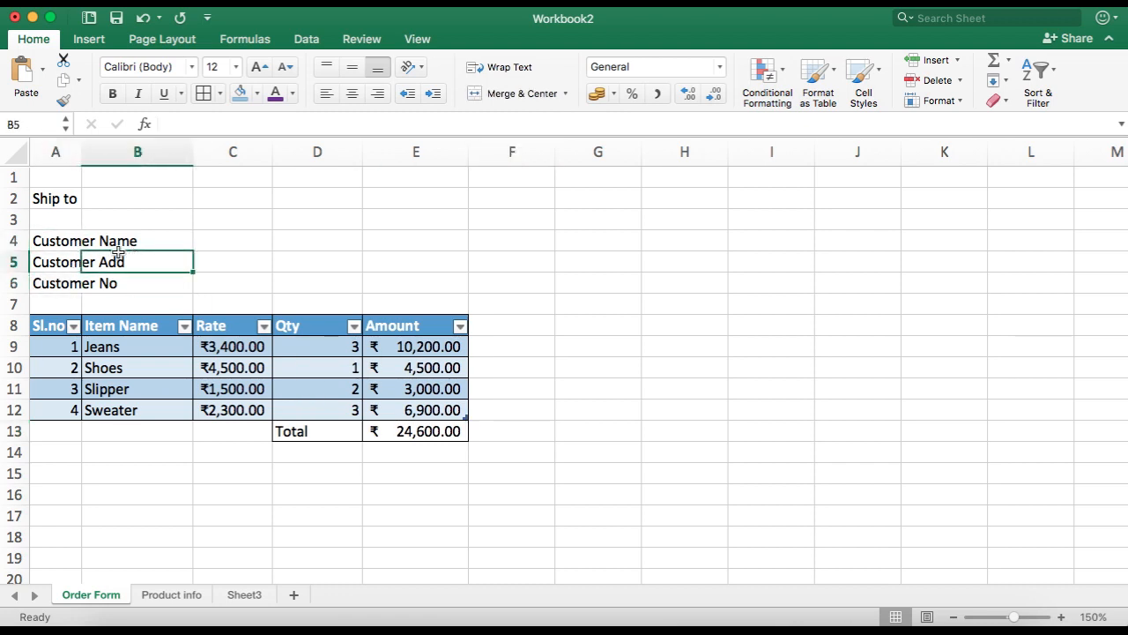
{"action": "left_click", "coordinate": [51, 240]}
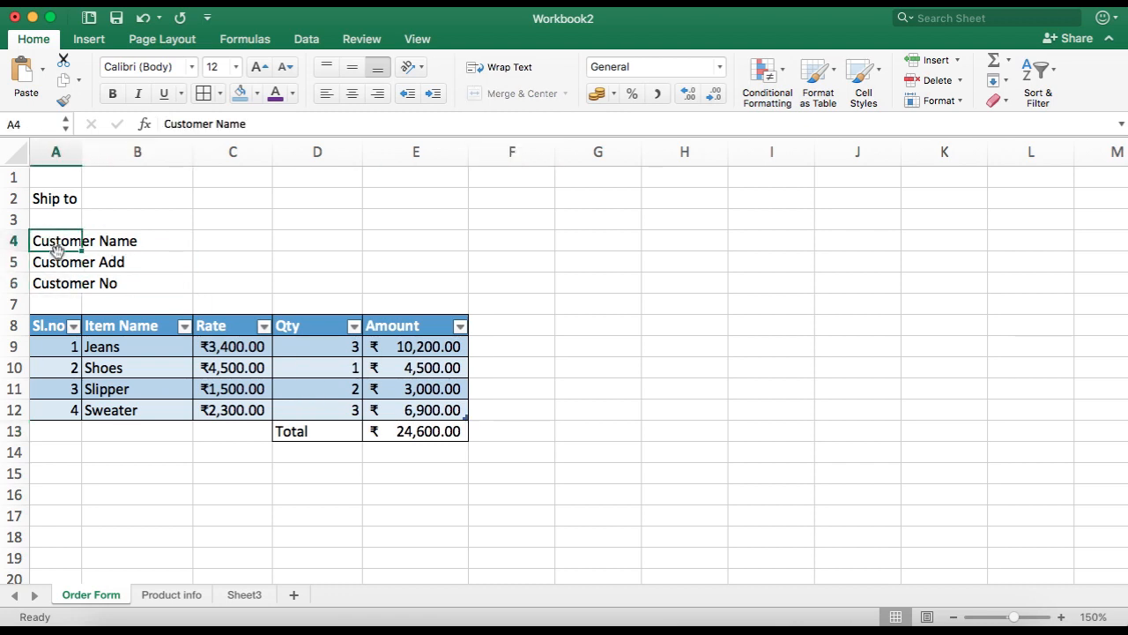
Step: Rename Sheet3 as Custoemr Info
{"action": "left_click", "coordinate": [250, 597]}
{"action": "right_click", "coordinate": [251, 598]}
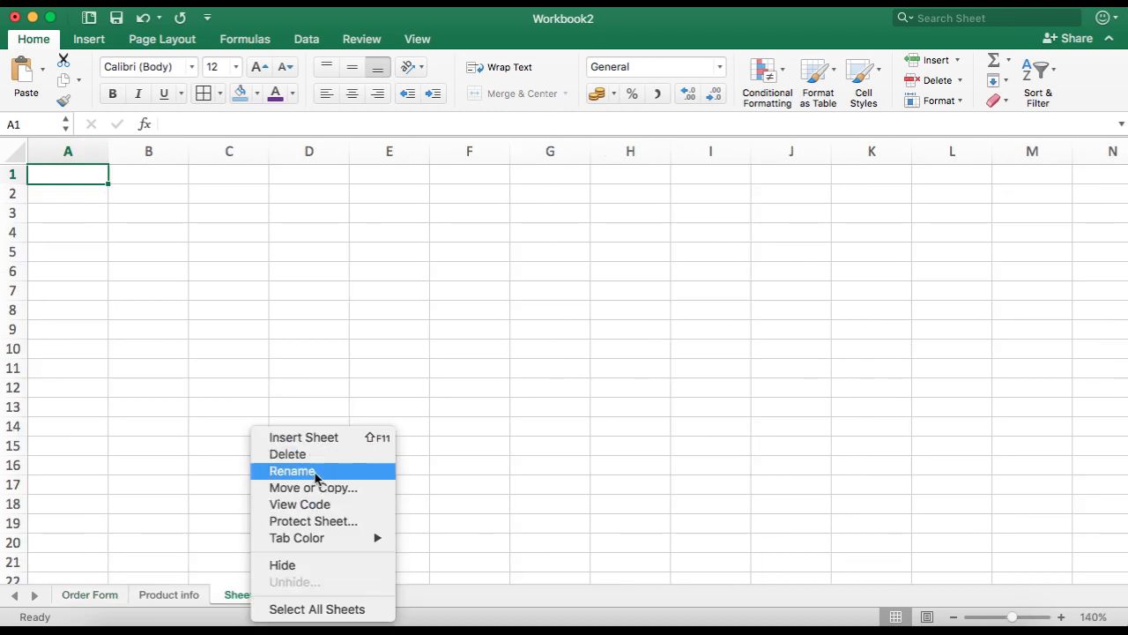
{"action": "left_click", "coordinate": [313, 476]}
{"action": "type", "text": "Custoemr Info"}
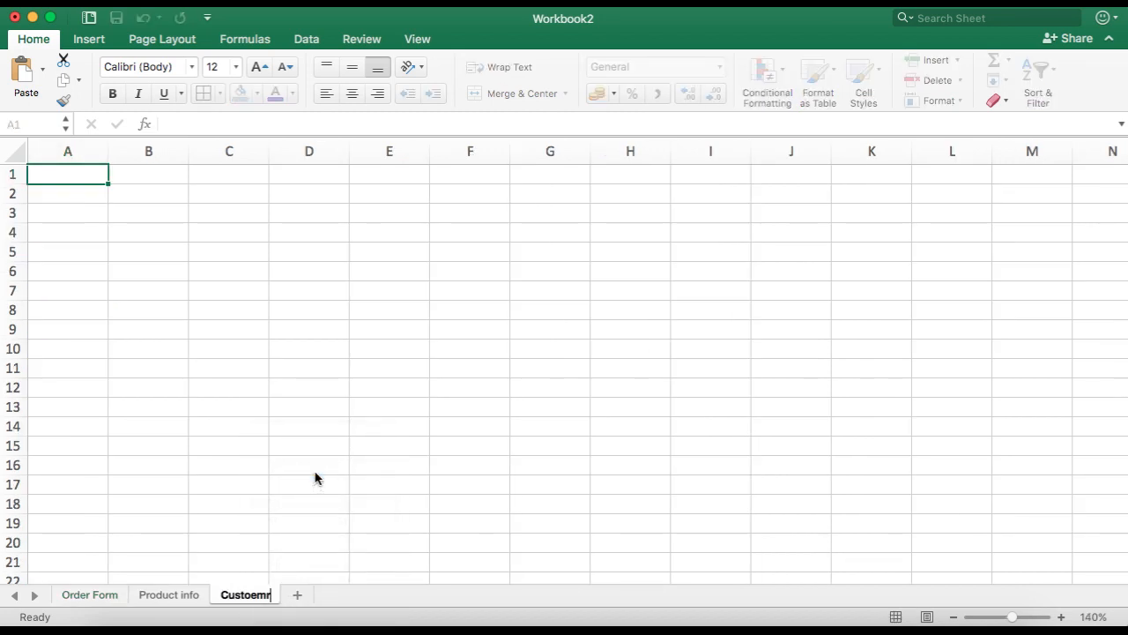
{"action": "key", "text": "Return"}
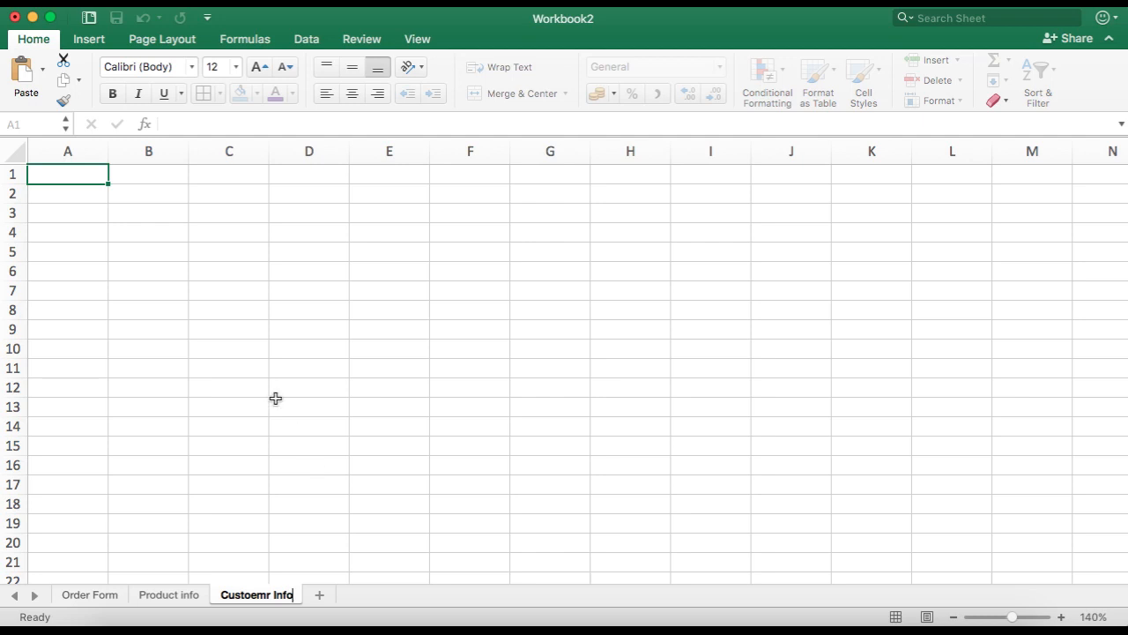
Step: Enter the headers Sl.no, Customer Name, Contact No and Address in A1:D1 of the Custoemr Info sheet
{"action": "left_click", "coordinate": [82, 176]}
{"action": "type", "text": "Sl."}
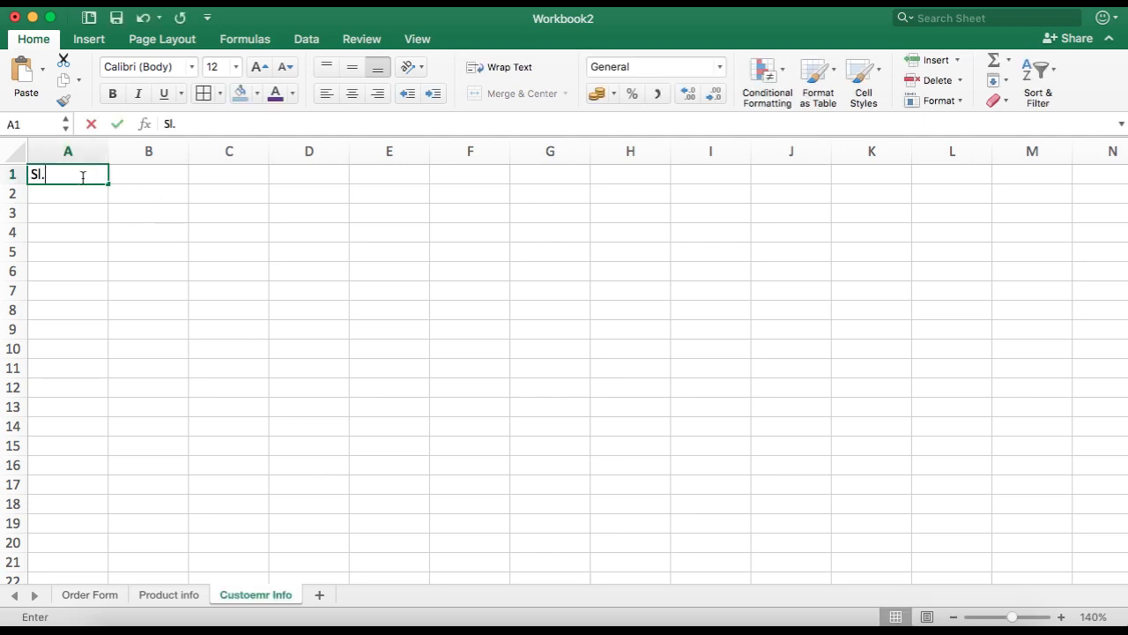
{"action": "type", "text": "no"}
{"action": "key", "text": "Tab"}
{"action": "type", "text": "Customer Name"}
{"action": "key", "text": "Tab"}
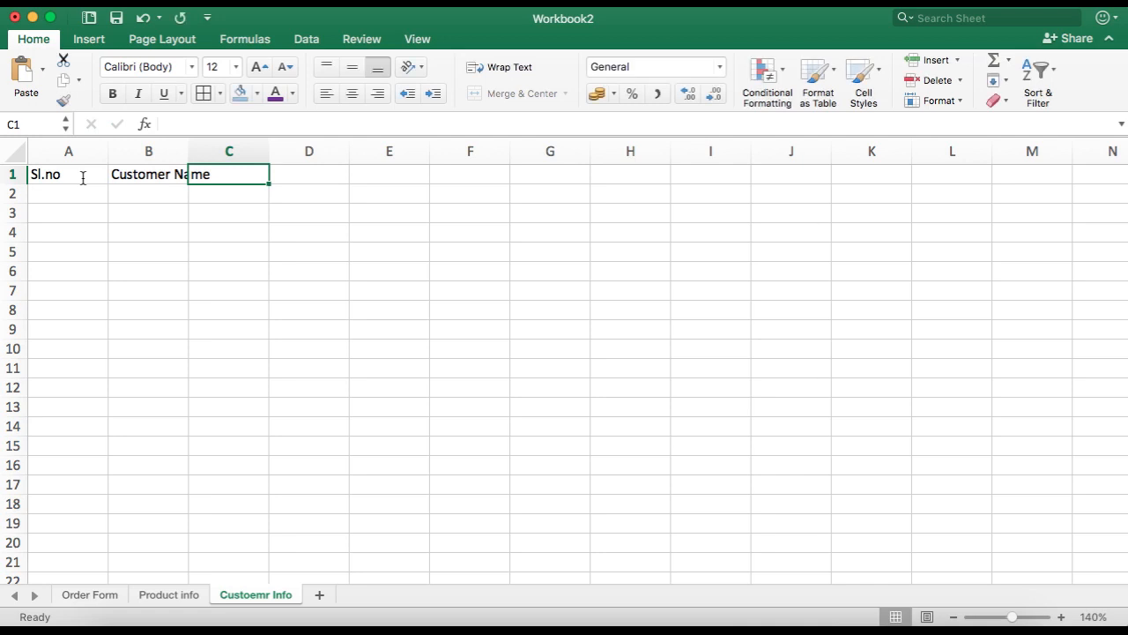
{"action": "type", "text": "Contact No"}
{"action": "key", "text": "Tab"}
{"action": "type", "text": "Add"}
{"action": "type", "text": "ress"}
{"action": "key", "text": "BackSpace"}
{"action": "key", "text": "BackSpace"}
{"action": "type", "text": "ess"}
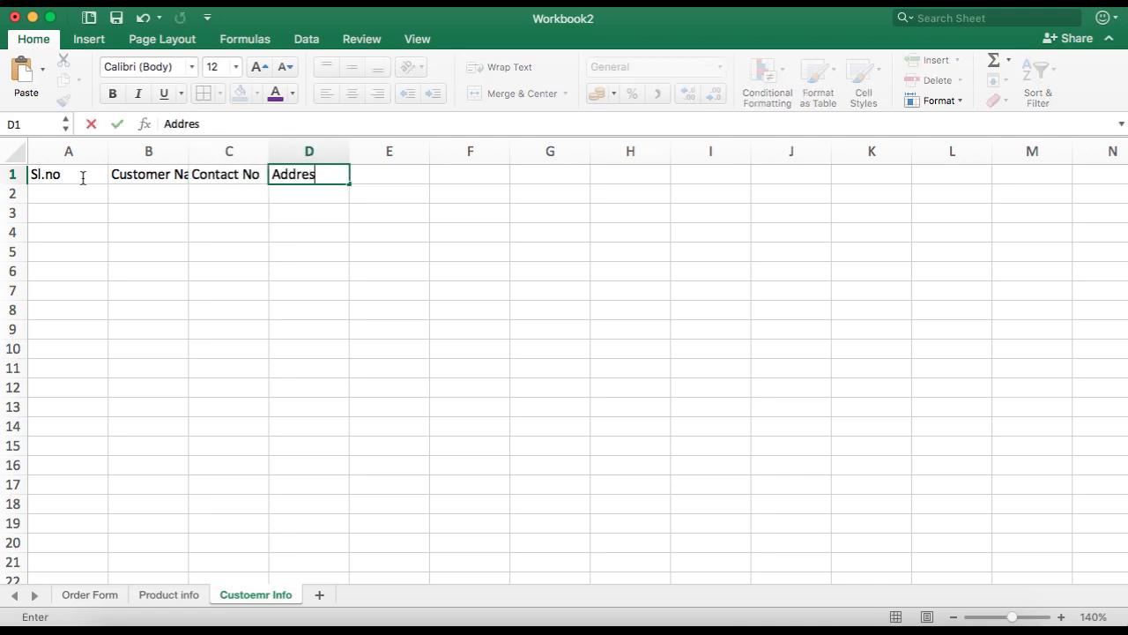
{"action": "key", "text": "Return"}
{"action": "key", "text": "Tab"}
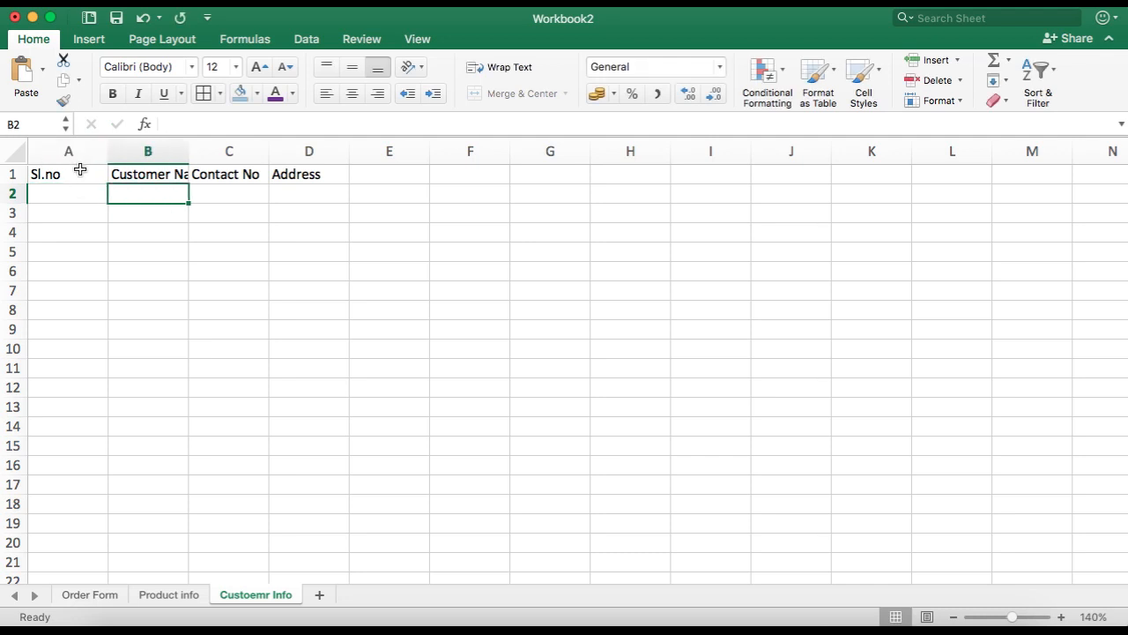
Step: Convert A1:D1 into a table with headers and widen the Customer Name and Contact No columns
{"action": "left_click", "coordinate": [79, 170]}
{"action": "key", "text": "super+shift+Right"}
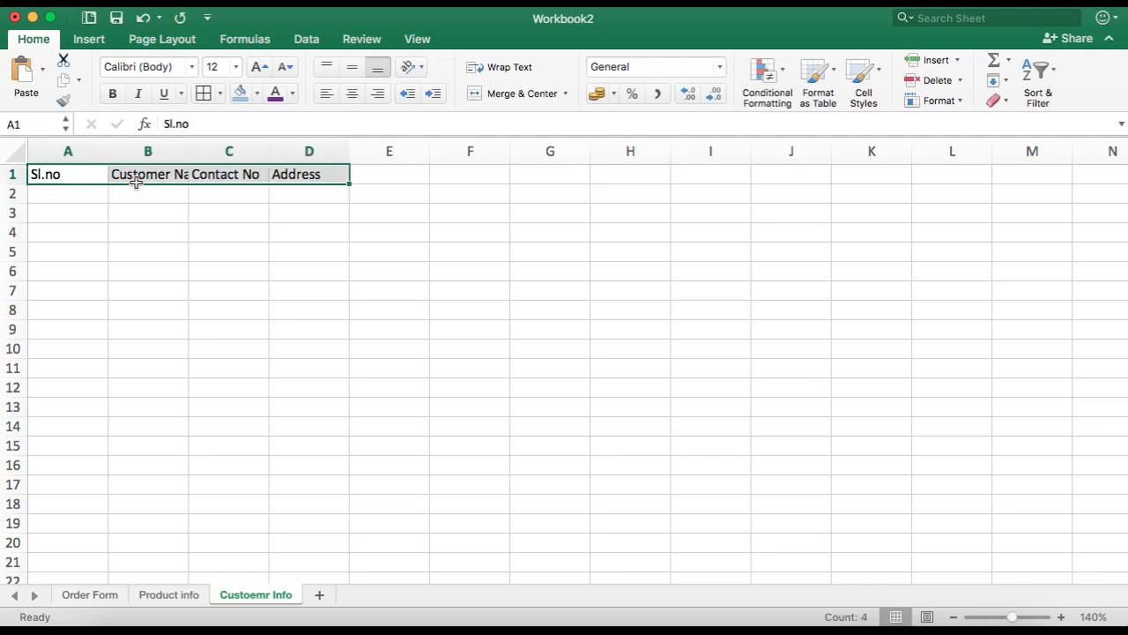
{"action": "key", "text": "super+t"}
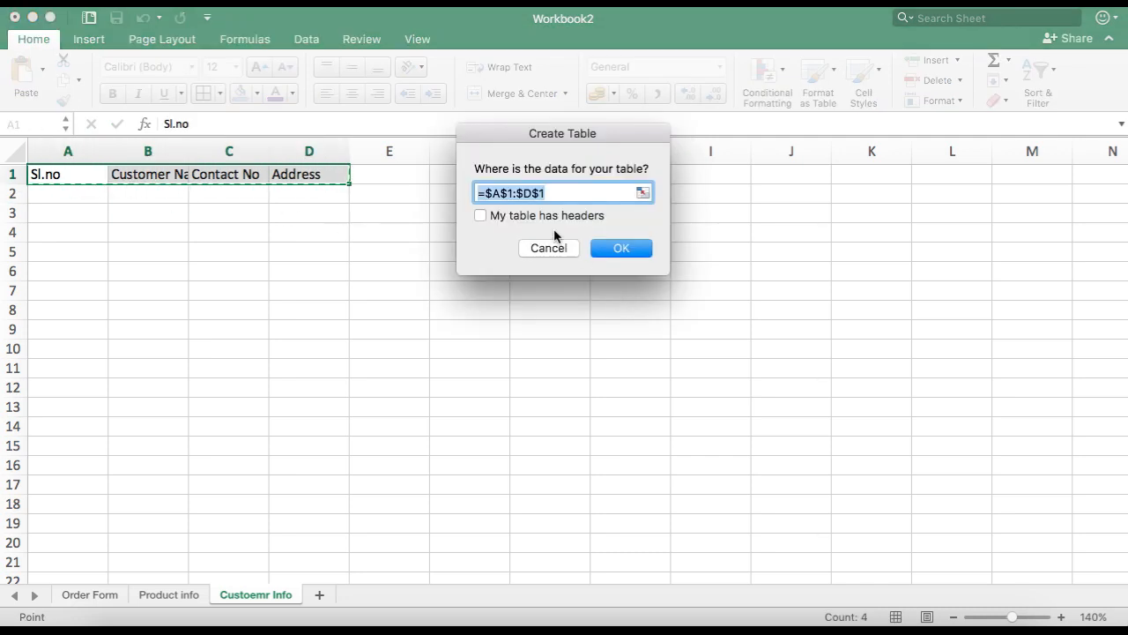
{"action": "left_click", "coordinate": [597, 217]}
{"action": "left_click", "coordinate": [632, 247]}
{"action": "left_click_drag", "start_coordinate": [230, 151], "coordinate": [236, 151]}
{"action": "left_click_drag", "start_coordinate": [325, 151], "coordinate": [331, 151]}
Step: Fill row 2 of the table with the first customer's name, contact number and address
{"action": "left_click", "coordinate": [195, 194]}
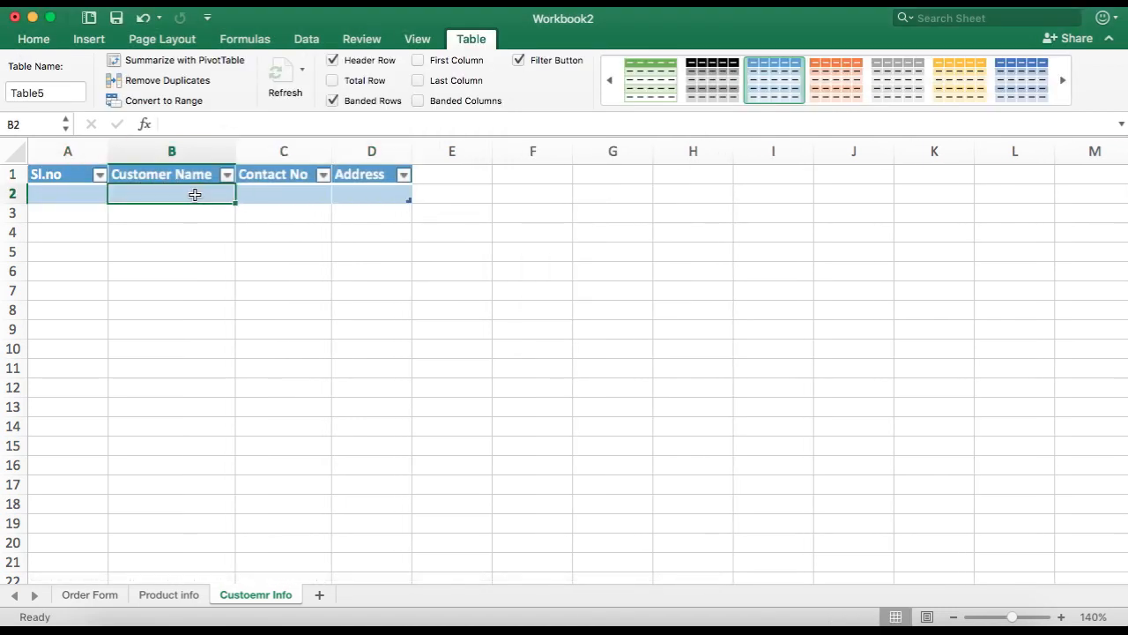
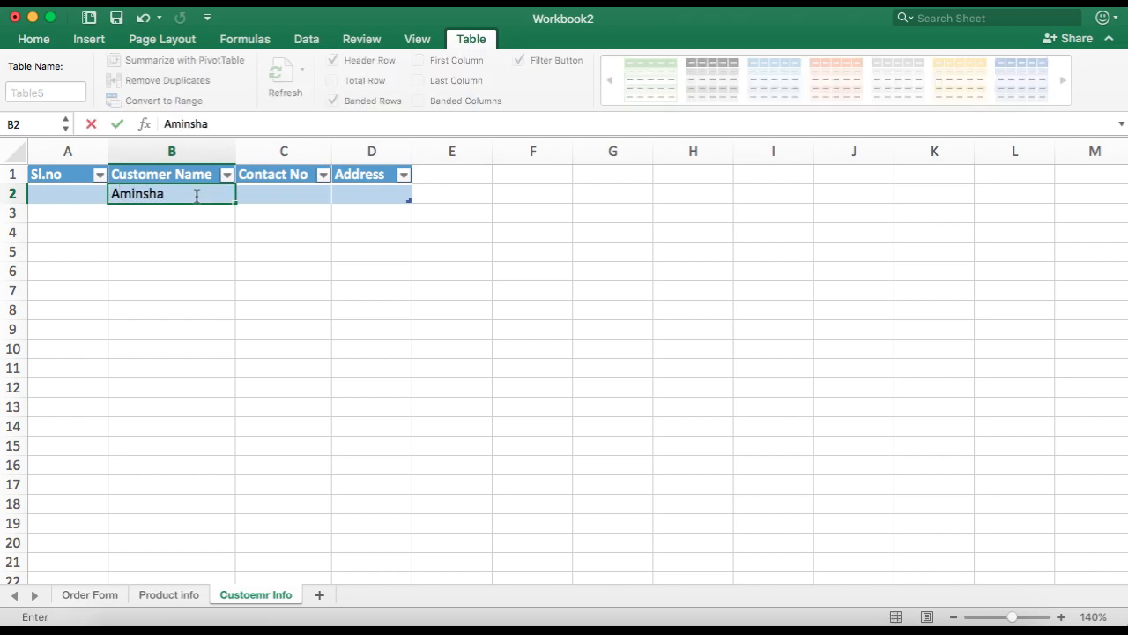
{"action": "key", "text": "Tab"}
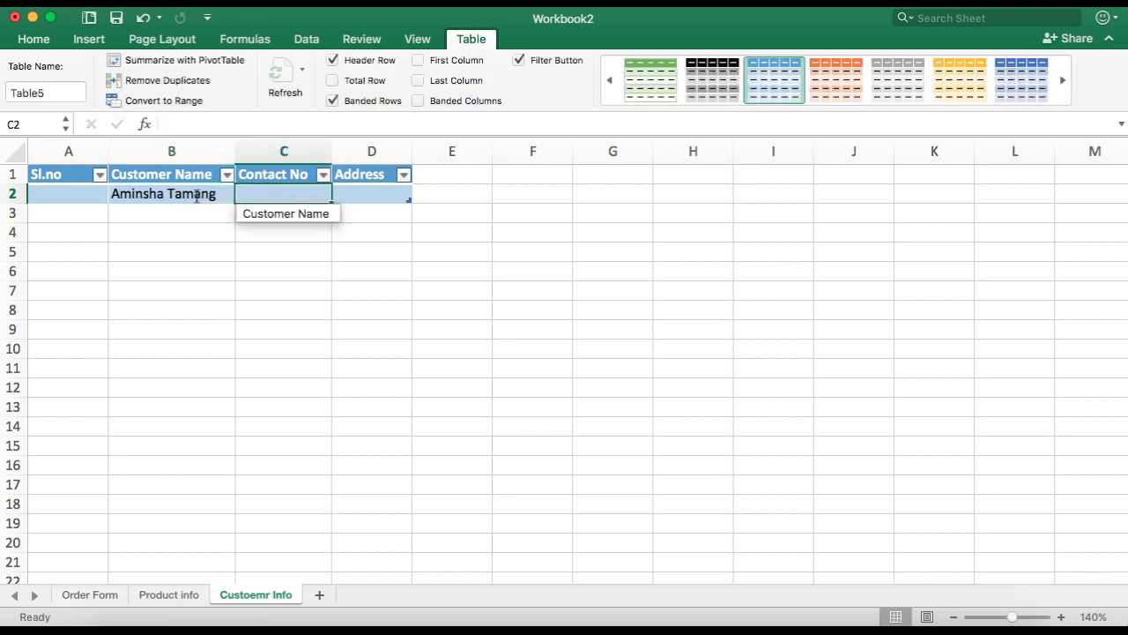
{"action": "key", "text": "Tab"}
{"action": "type", "text": "new"}
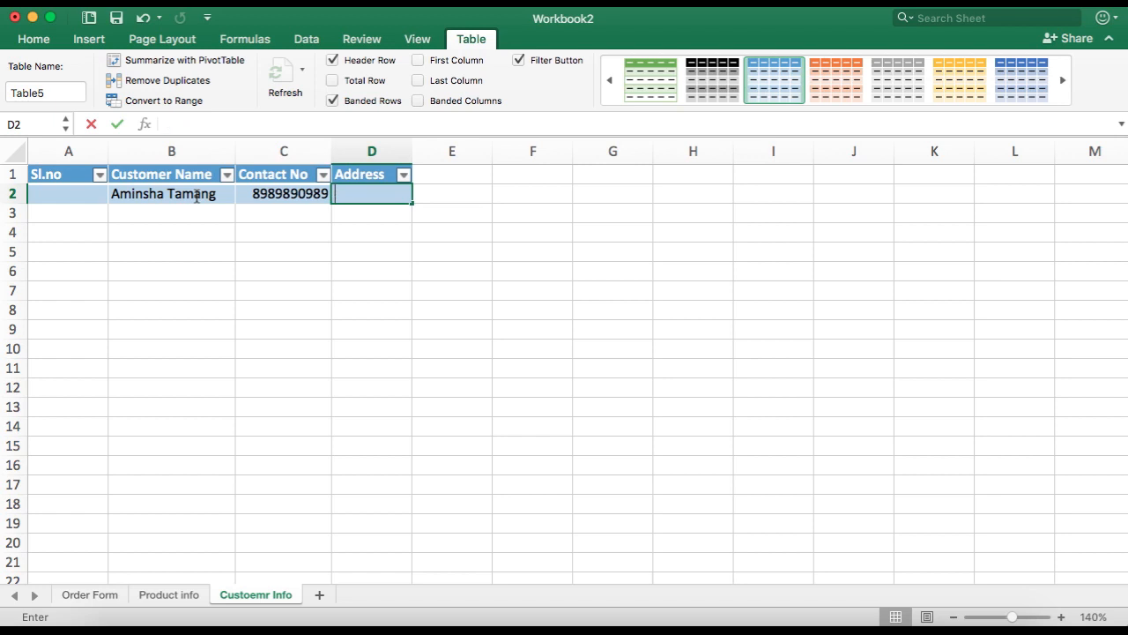
{"action": "key", "text": "BackSpace"}
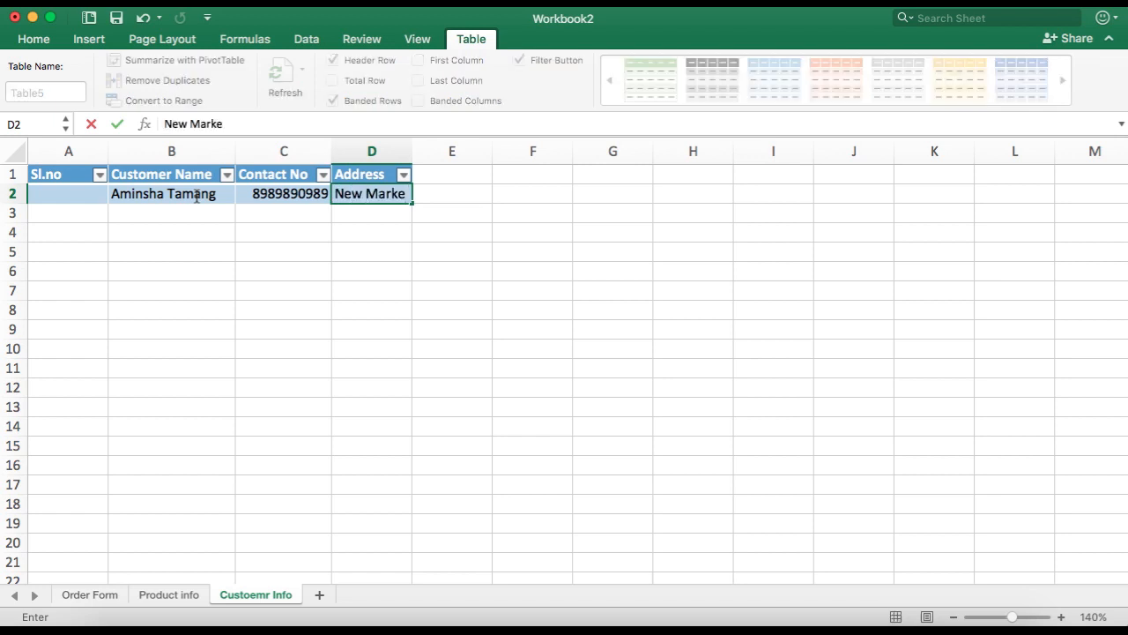
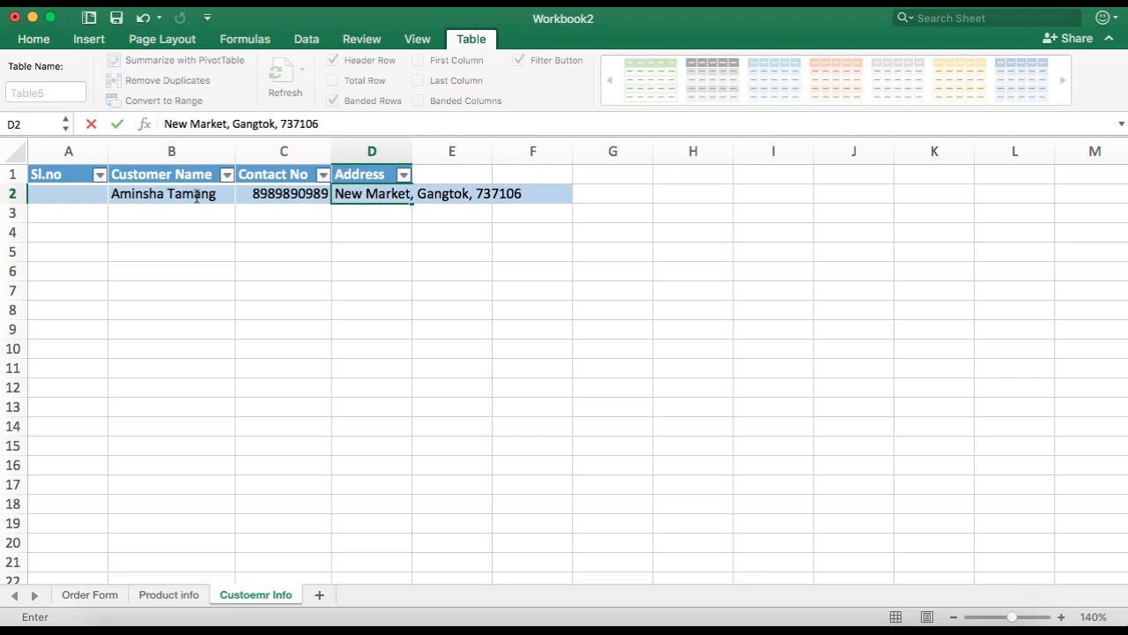
{"action": "key", "text": "Return"}
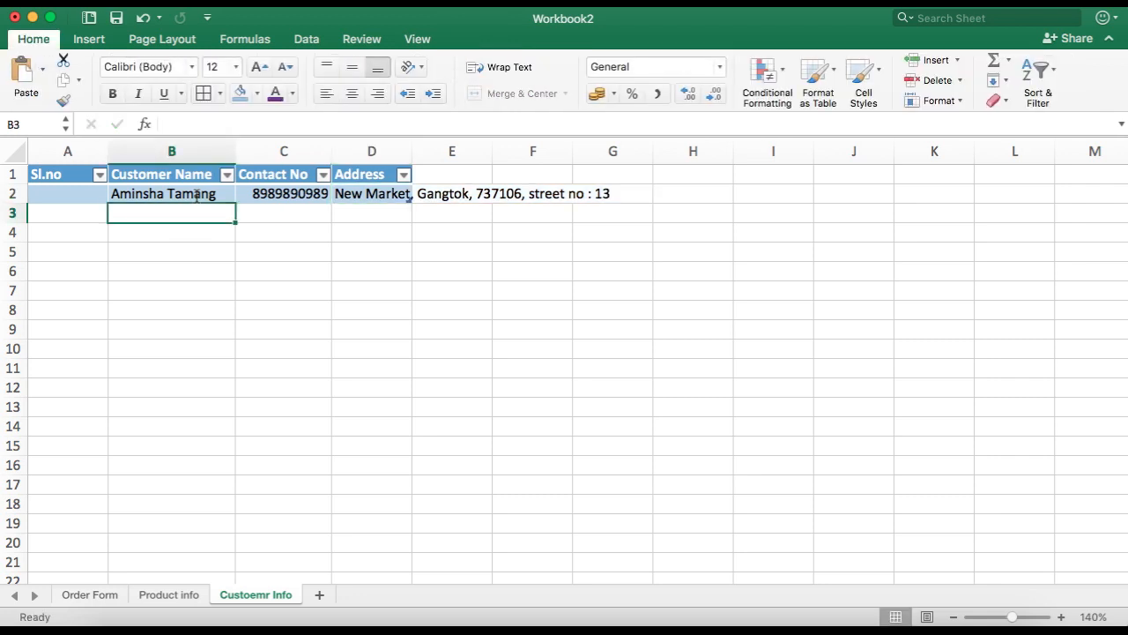
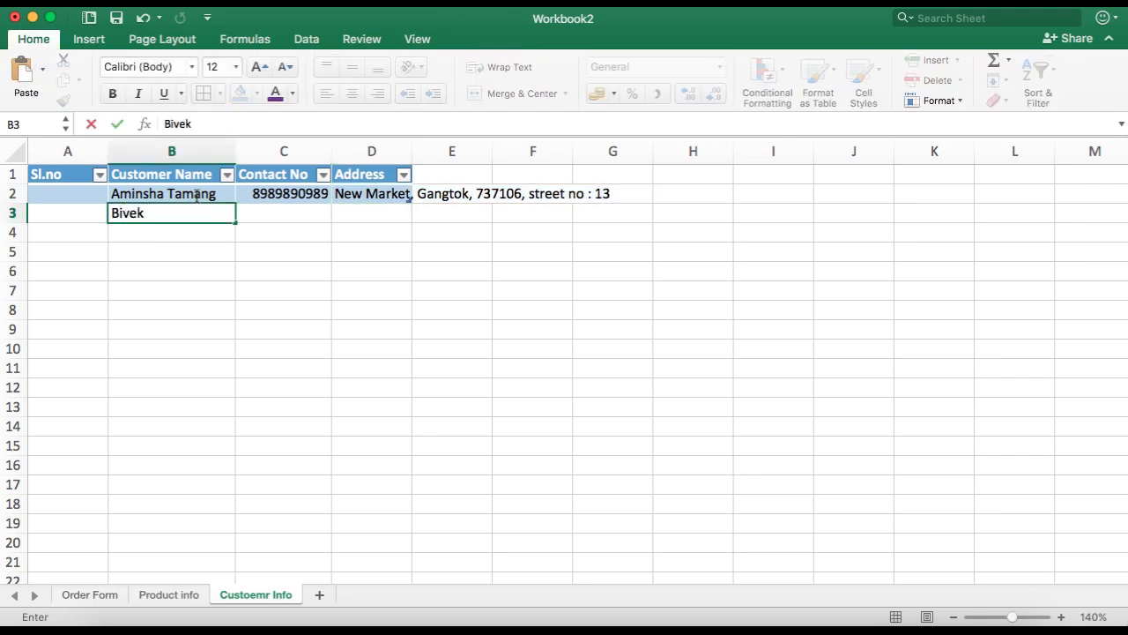
Step: Fill row 3 with the second customer's name, contact number and address
{"action": "key", "text": "Tab"}
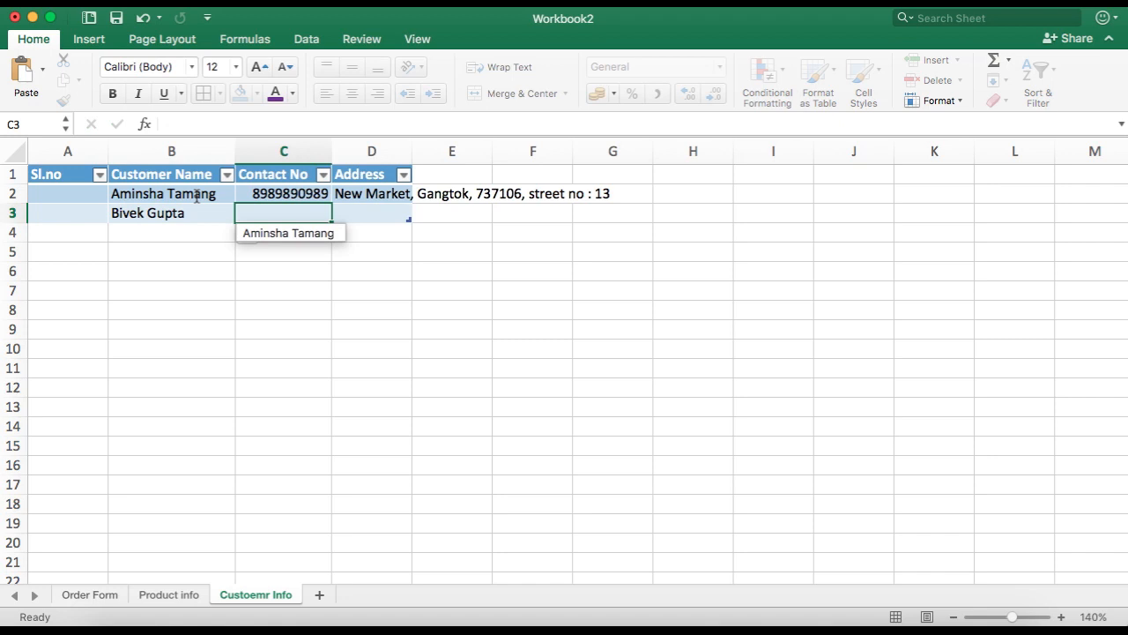
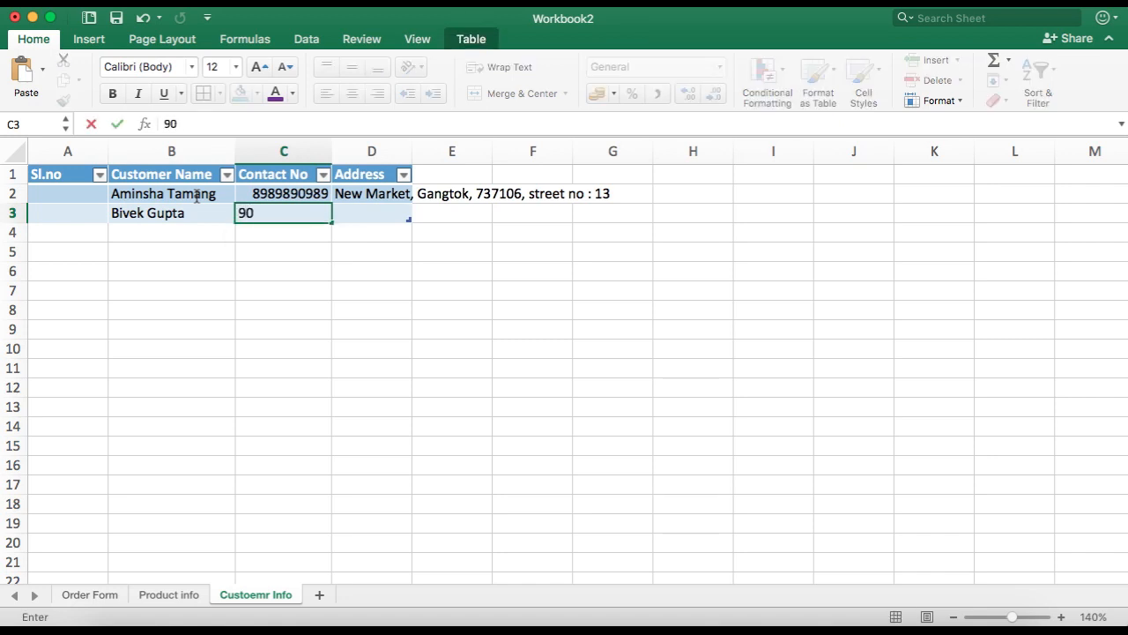
{"action": "key", "text": "Tab"}
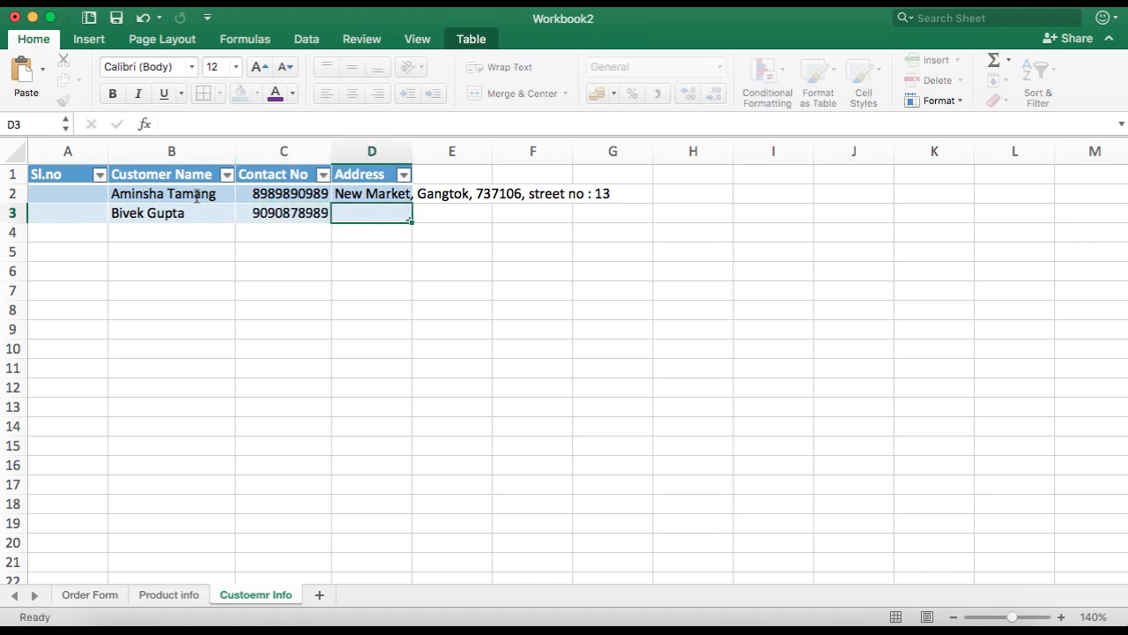
{"action": "key", "text": "BackSpace"}
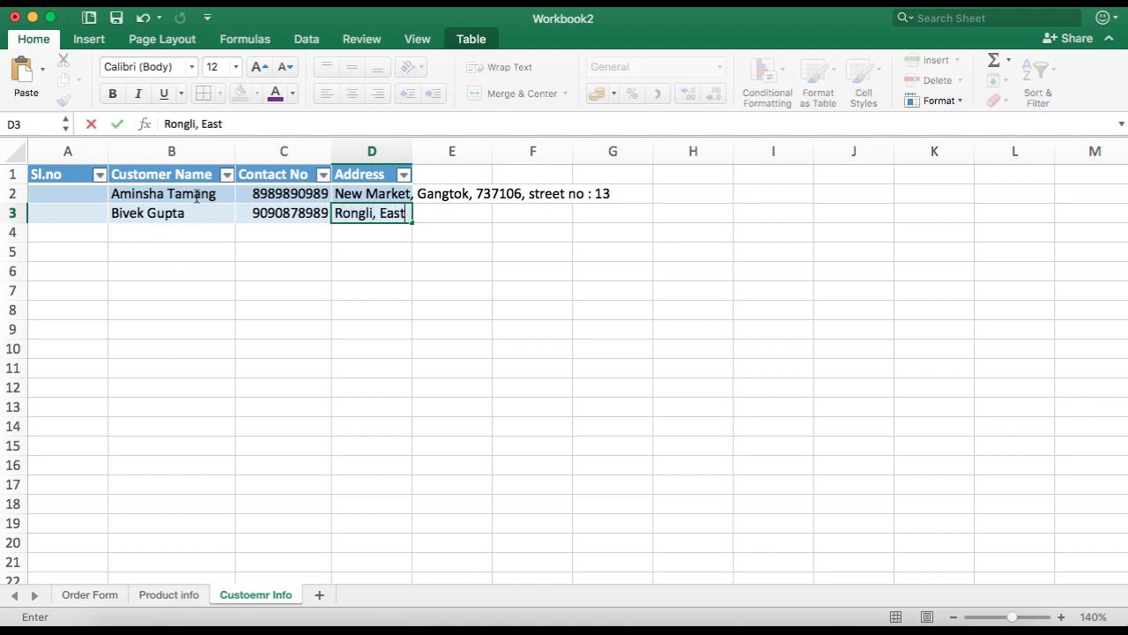
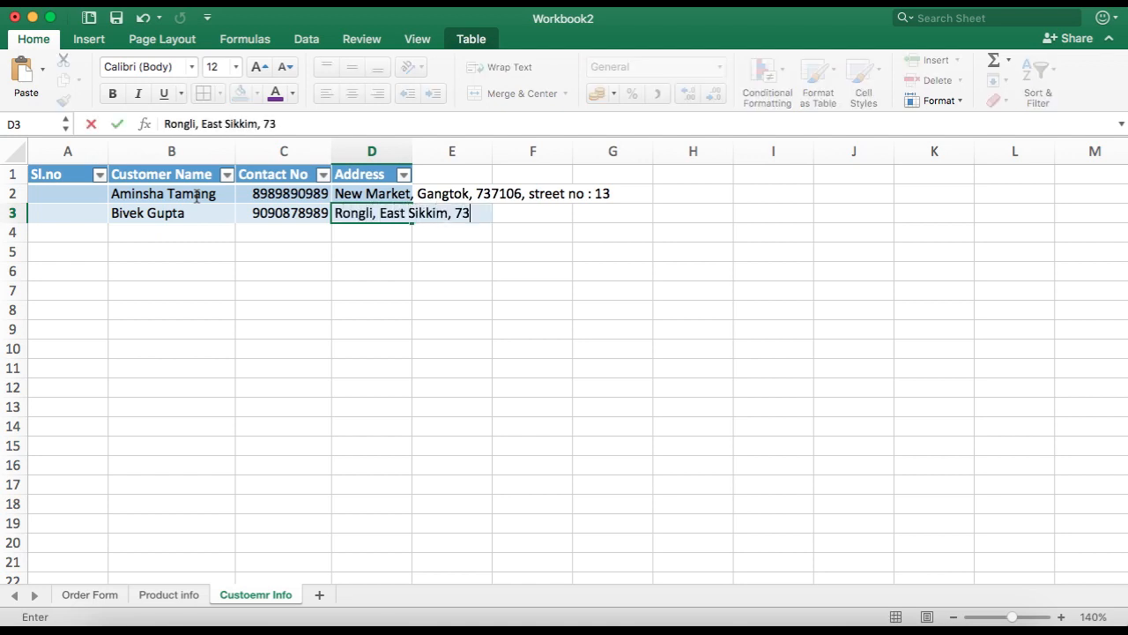
{"action": "key", "text": "Tab"}
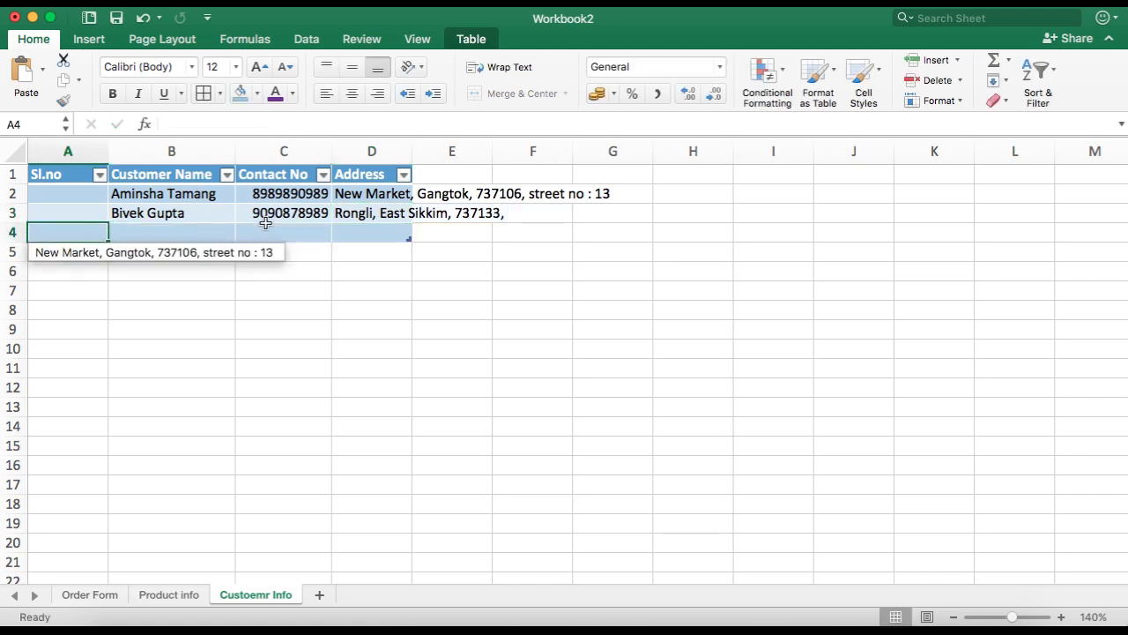
Step: Enter the third customer's name and contact number in row 4, removing an extra leading digit from the number
{"action": "left_click", "coordinate": [191, 236]}
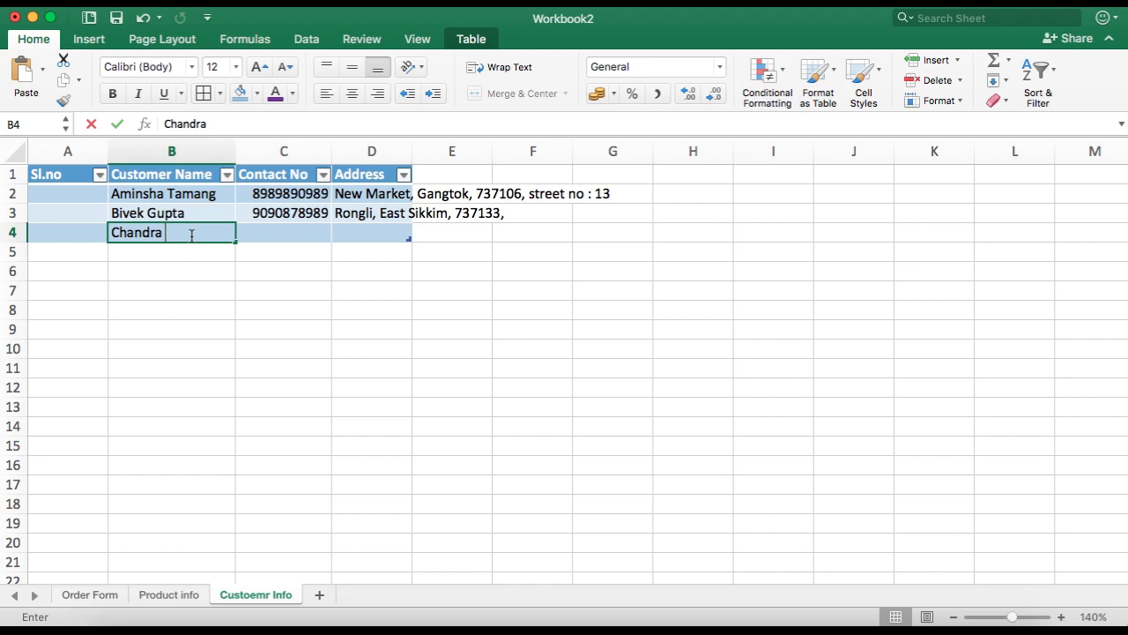
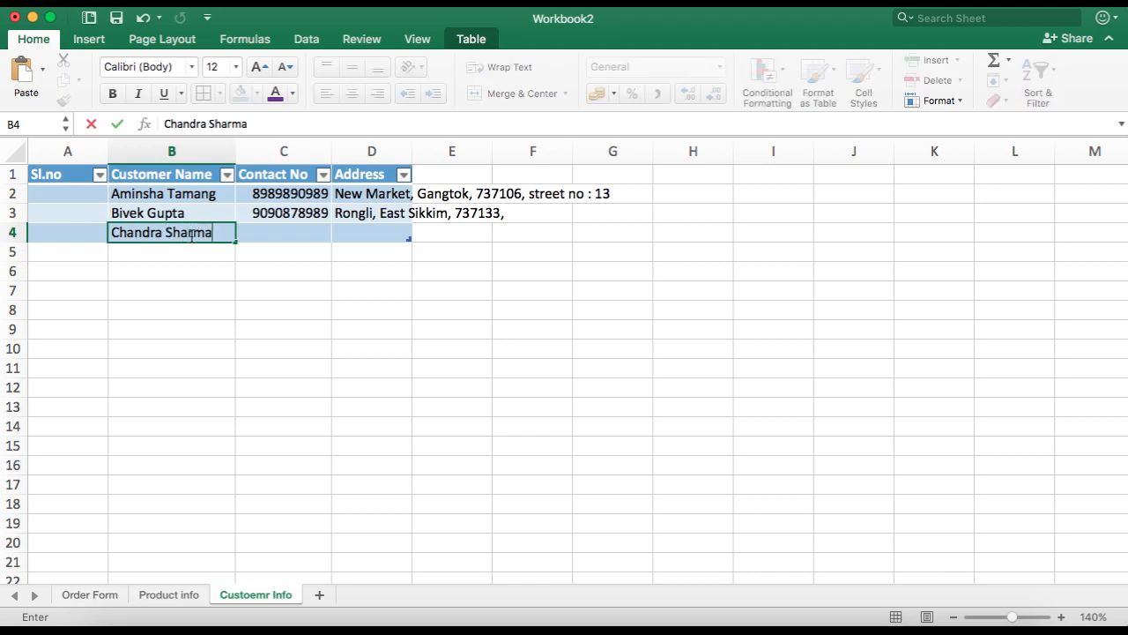
{"action": "key", "text": "Tab"}
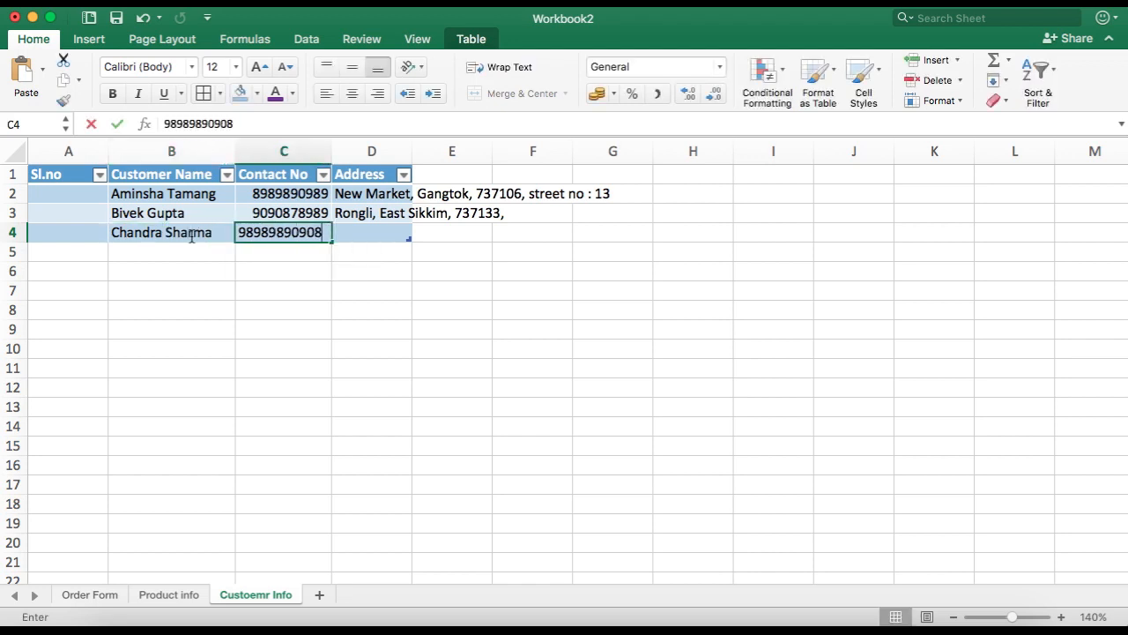
{"action": "key", "text": "Tab"}
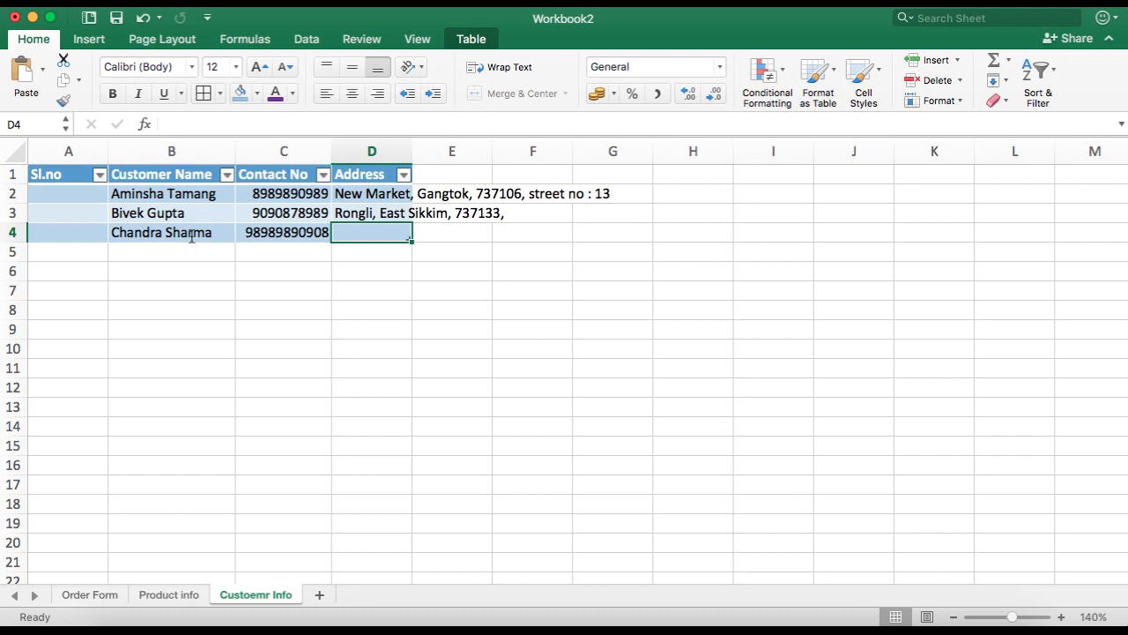
{"action": "double_click", "coordinate": [251, 232]}
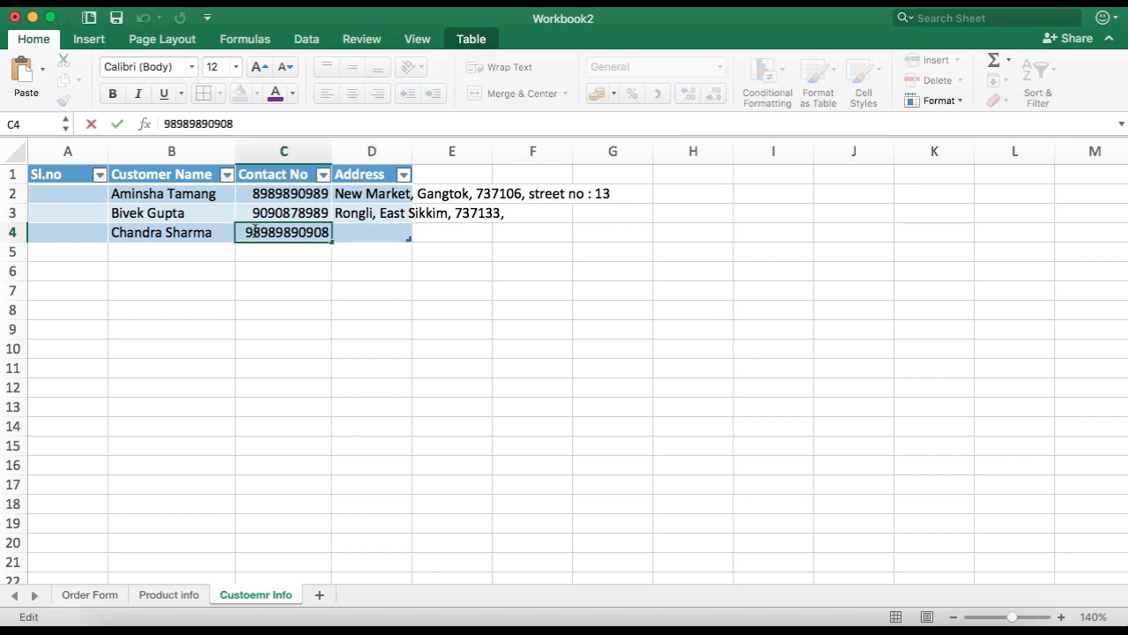
{"action": "key", "text": "BackSpace"}
{"action": "key", "text": "Tab"}
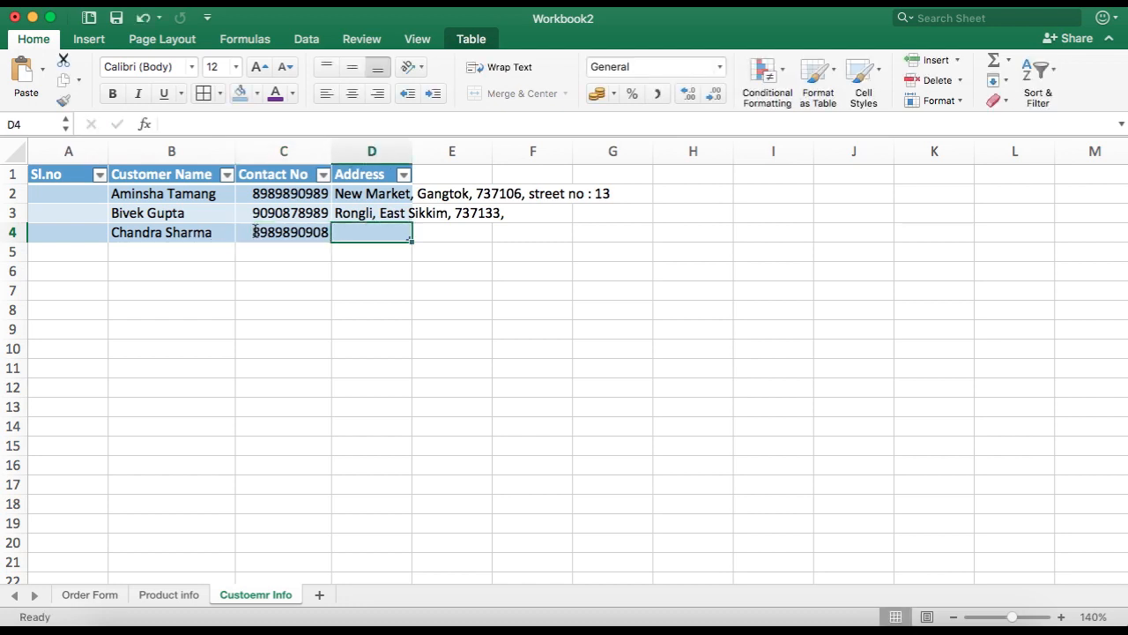
Step: Enter the third customer's address in D4
{"action": "type", "text": "N"}
{"action": "key", "text": "BackSpace"}
{"action": "key", "text": "BackSpace"}
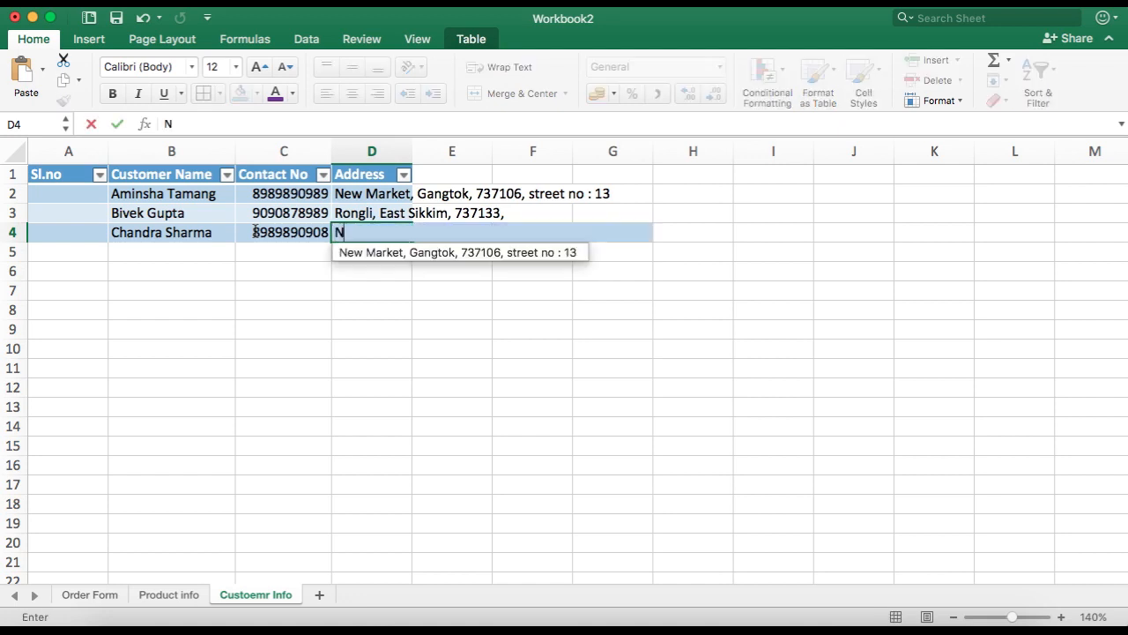
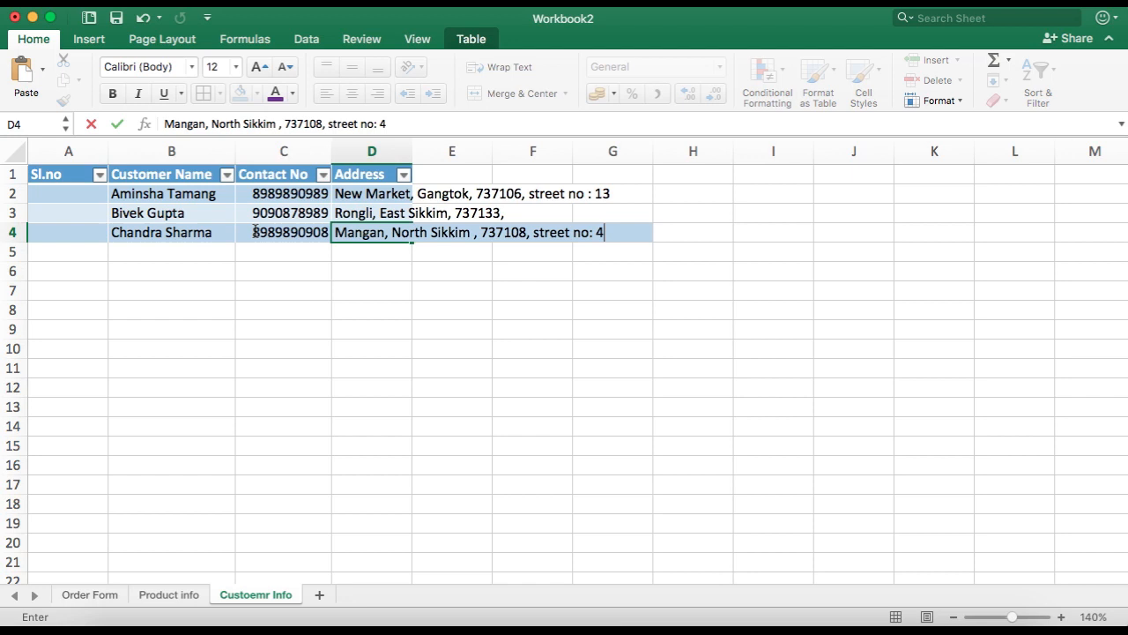
{"action": "key", "text": "Return"}
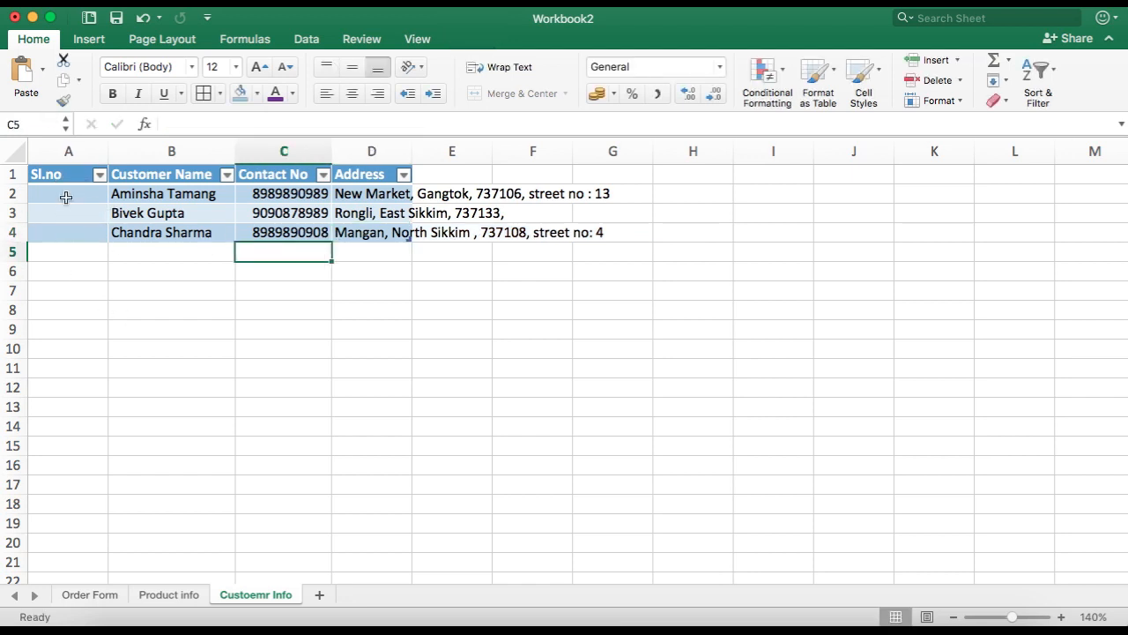
{"action": "left_click", "coordinate": [66, 194]}
{"action": "type", "text": "=fi"}
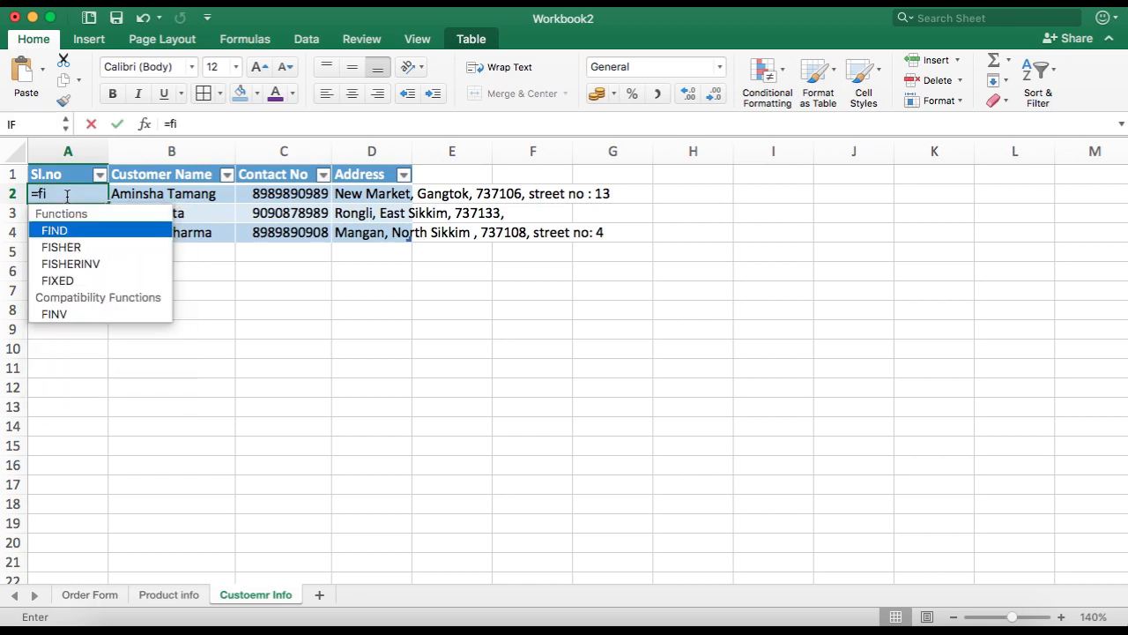
{"action": "type", "text": "(@["}
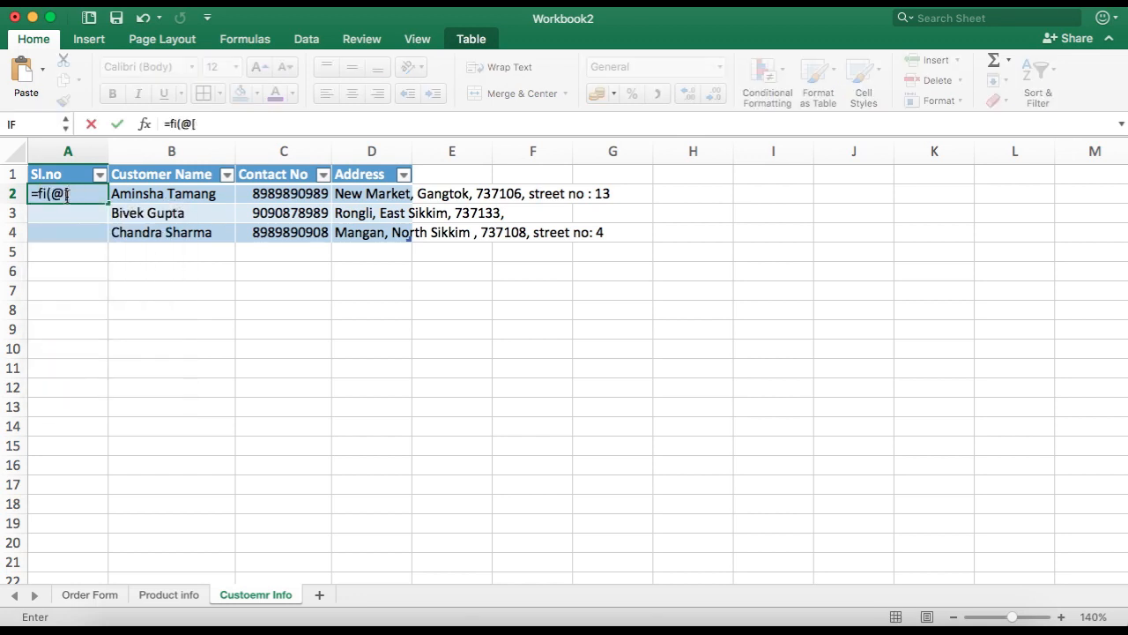
{"action": "type", "text": "vuc"}
{"action": "key", "text": "Tab"}
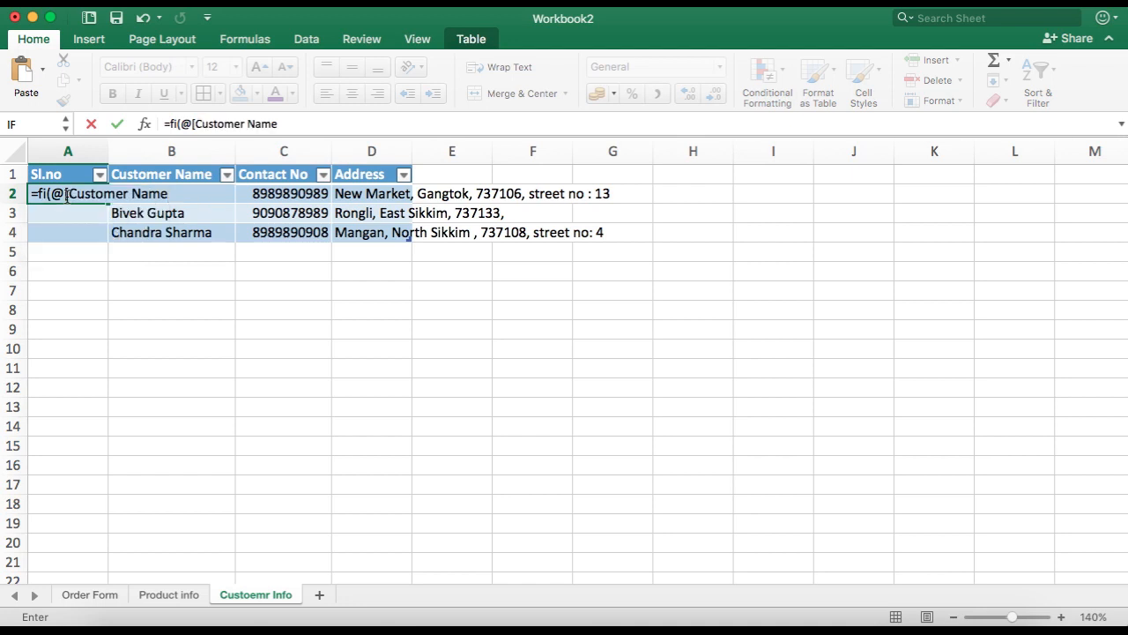
{"action": "type", "text": "]="}
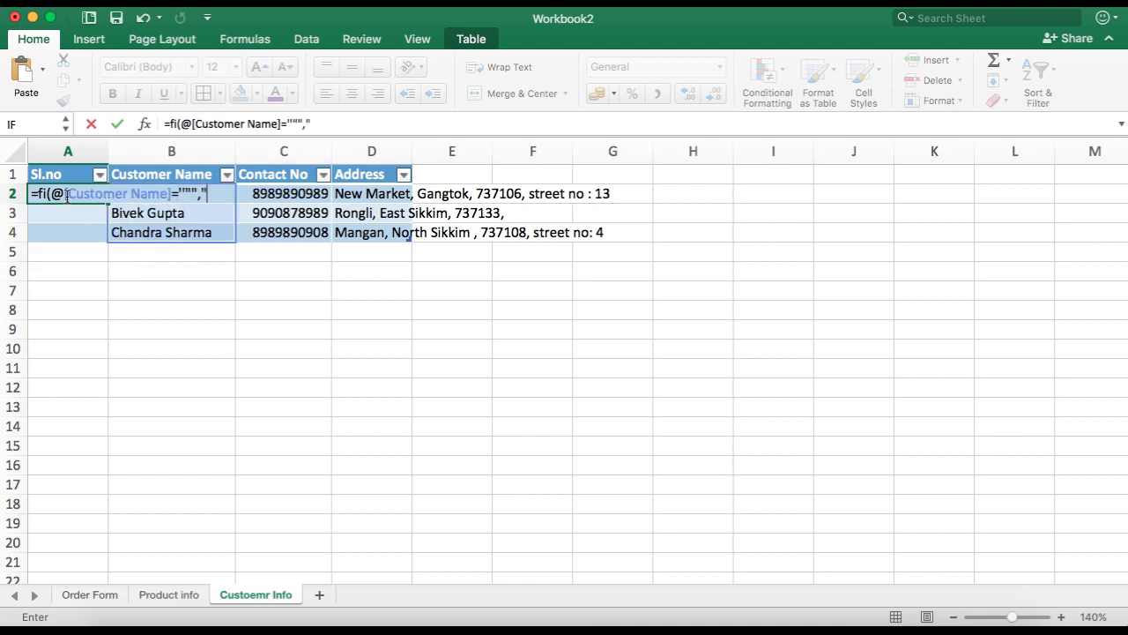
{"action": "type", "text": "\"\"\"\",\"\",row(1:"}
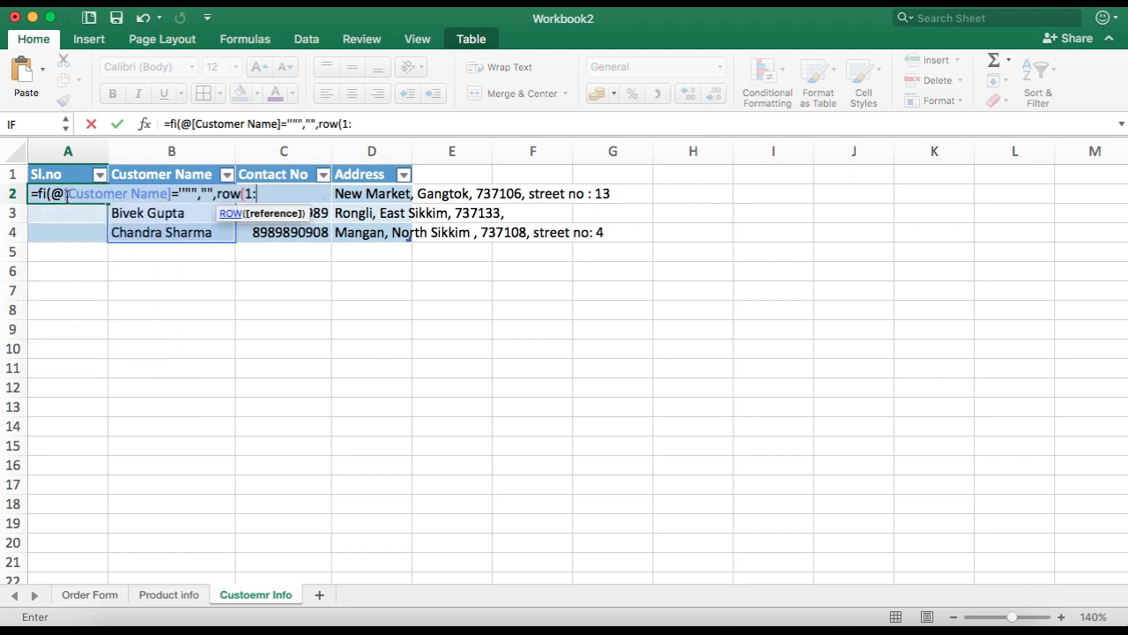
{"action": "type", "text": "1))"}
{"action": "key", "text": "Return"}
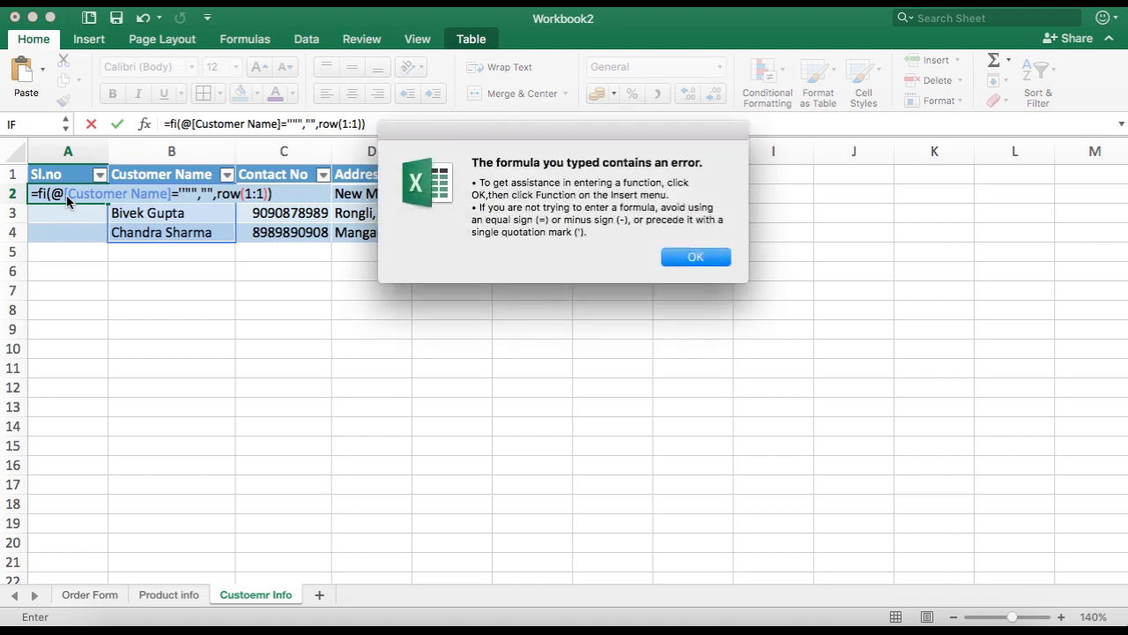
{"action": "left_click", "coordinate": [709, 260]}
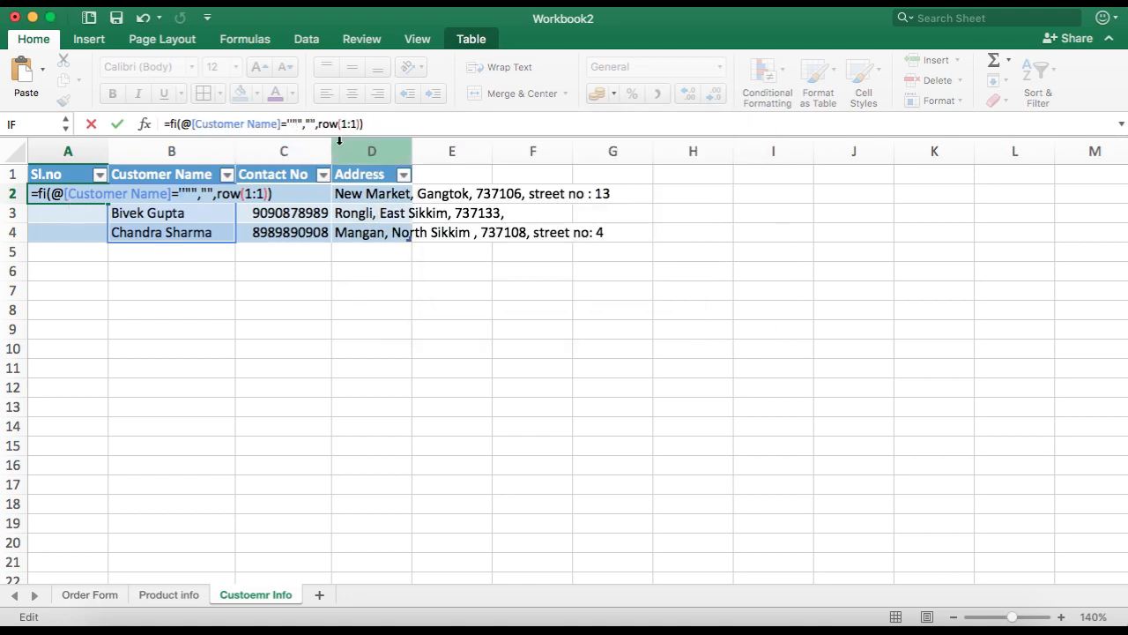
{"action": "key", "text": "BackSpace"}
{"action": "key", "text": "BackSpace"}
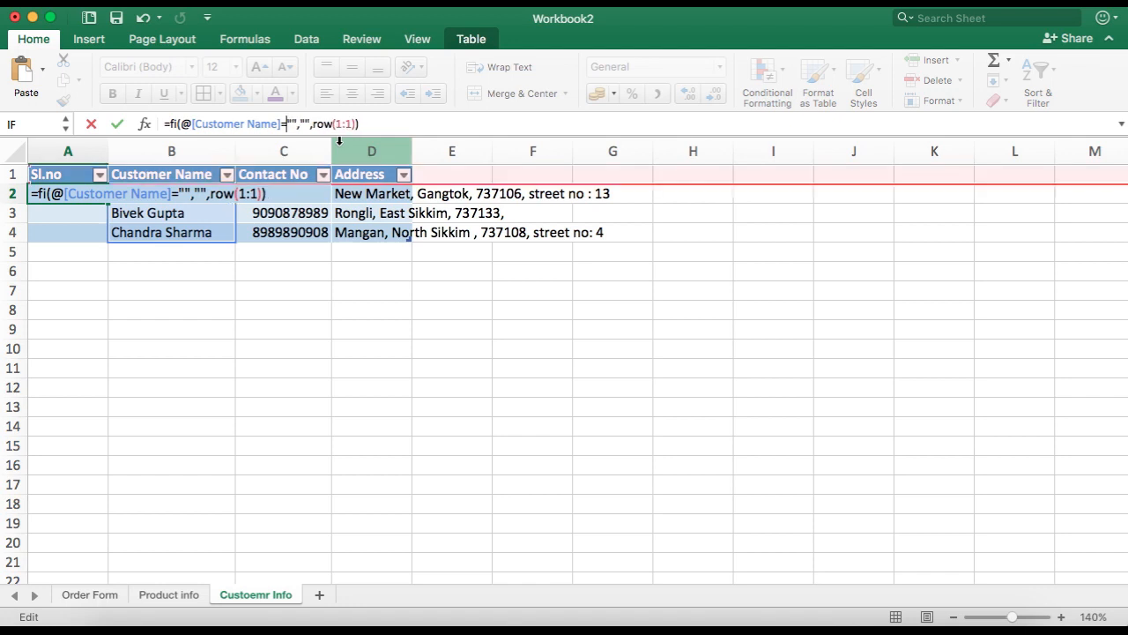
{"action": "key", "text": "Delete"}
{"action": "key", "text": "Delete"}
{"action": "key", "text": "Delete"}
{"action": "key", "text": "Delete"}
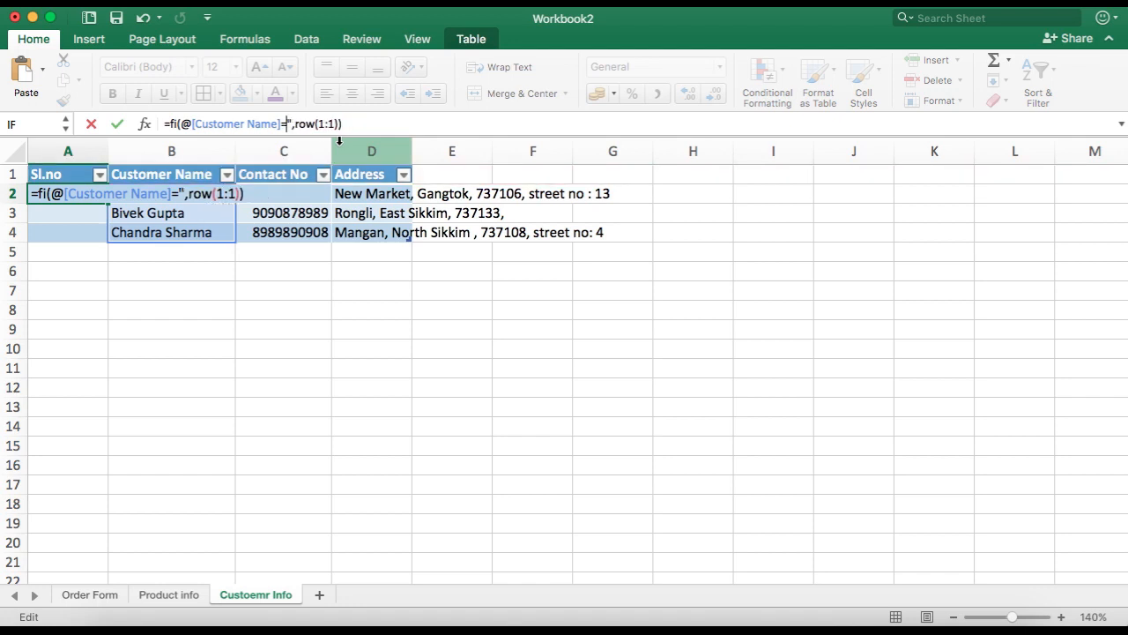
{"action": "key", "text": "Escape"}
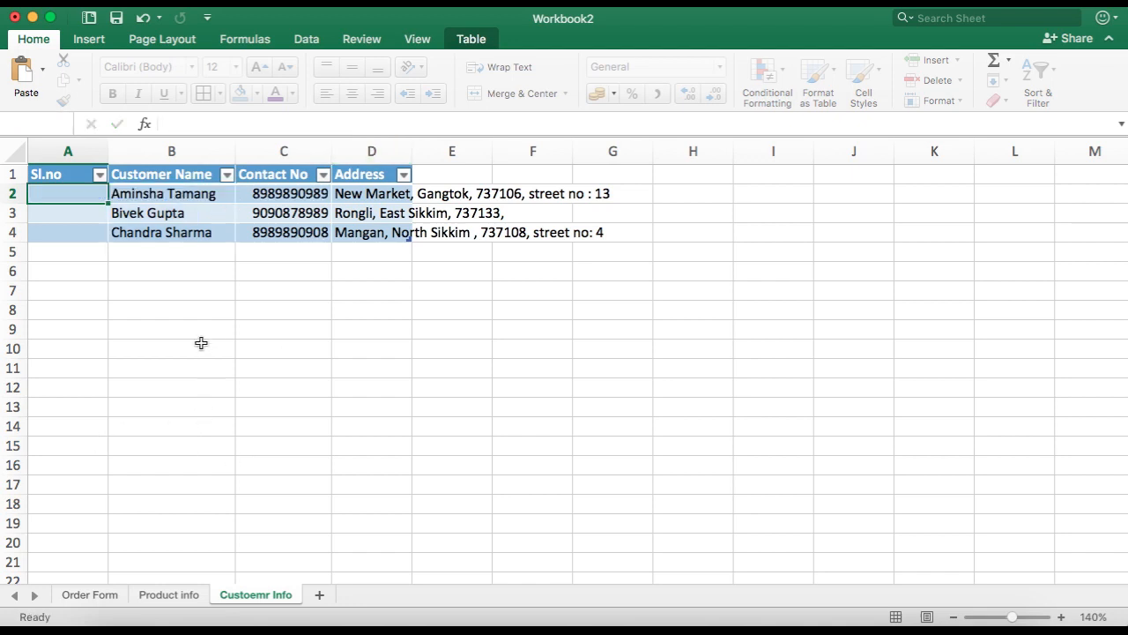
{"action": "type", "text": "=if(@"}
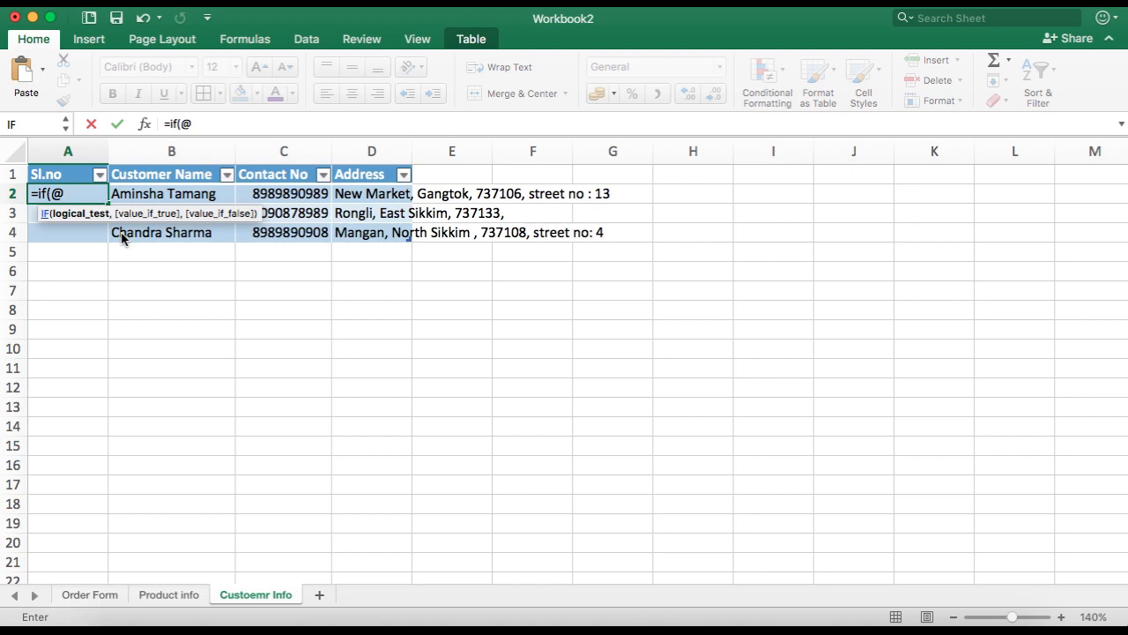
{"action": "type", "text": "[Customer Name"}
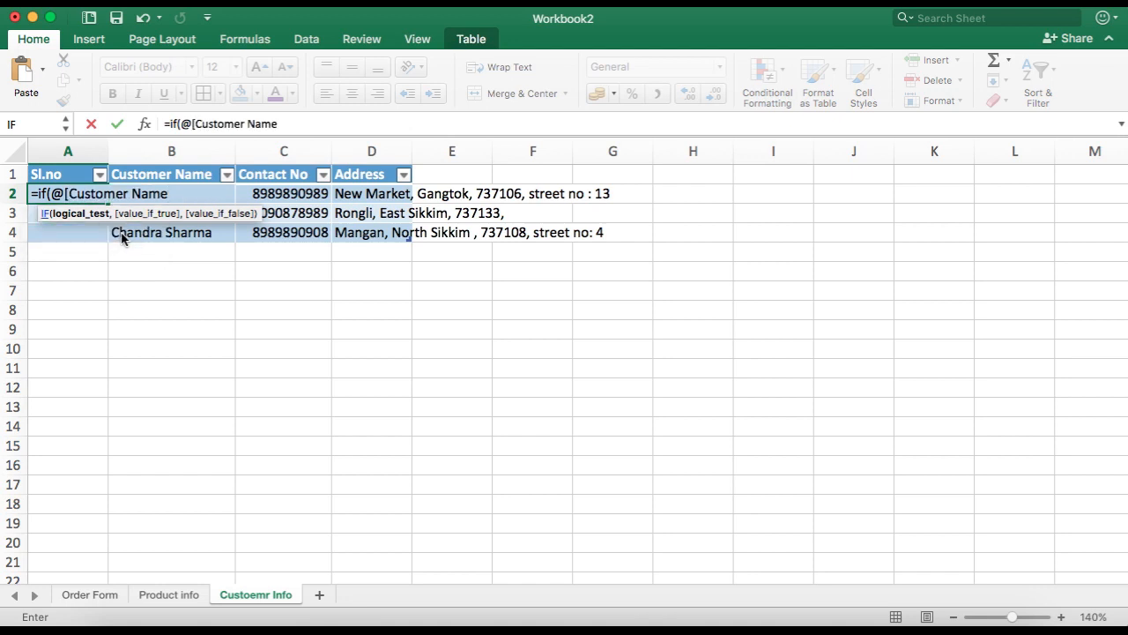
{"action": "type", "text": "]=\"\",\"\","}
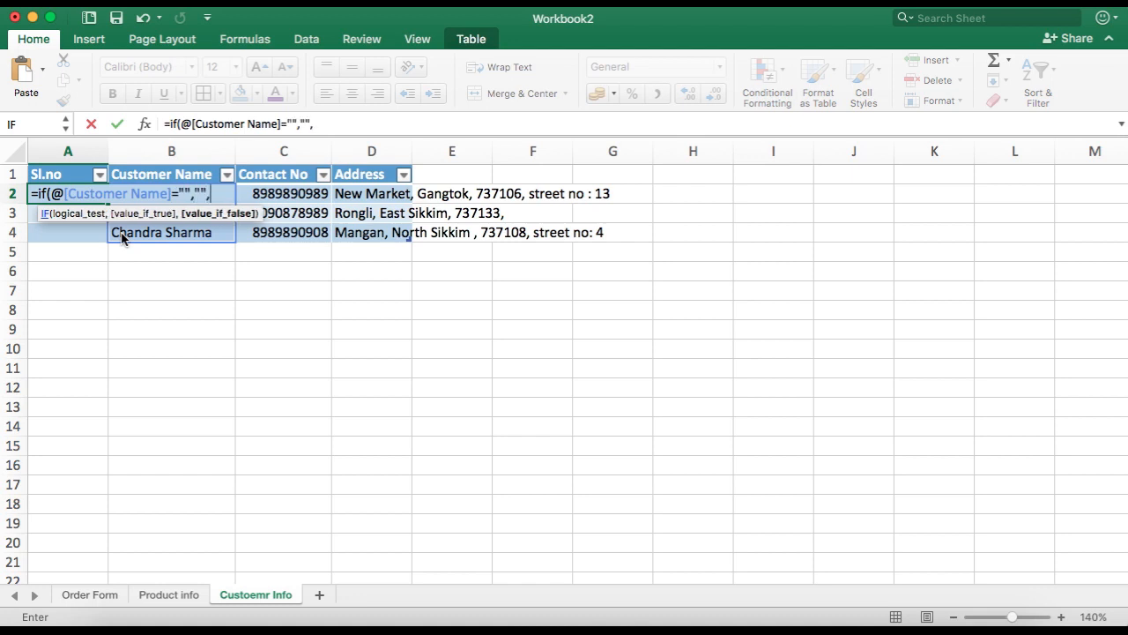
{"action": "type", "text": "row(1:1))"}
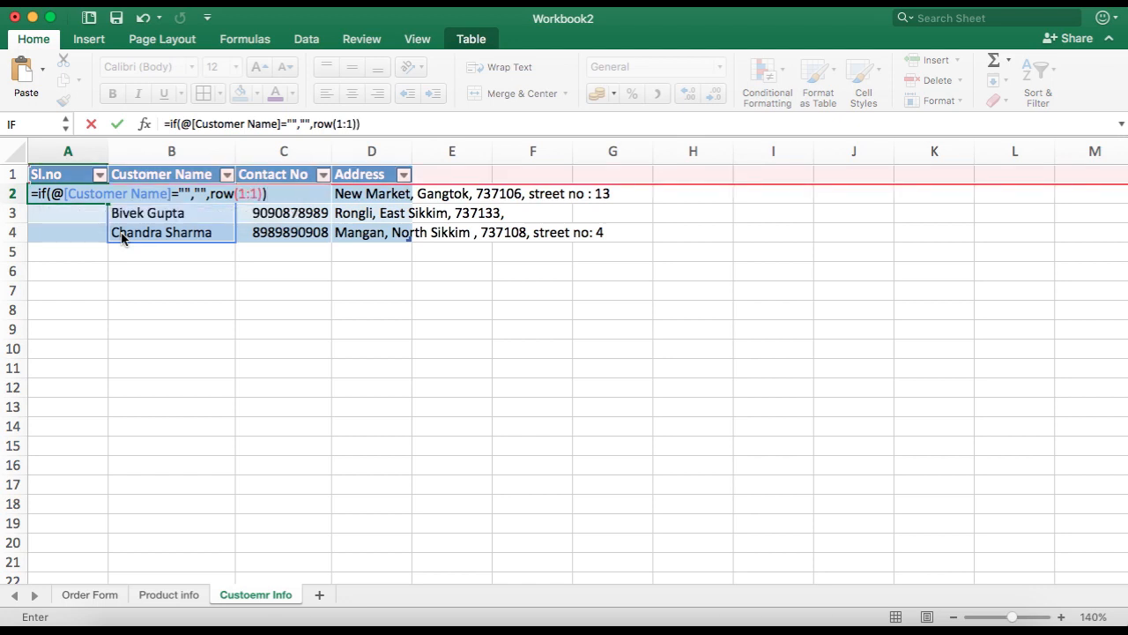
{"action": "key", "text": "Return"}
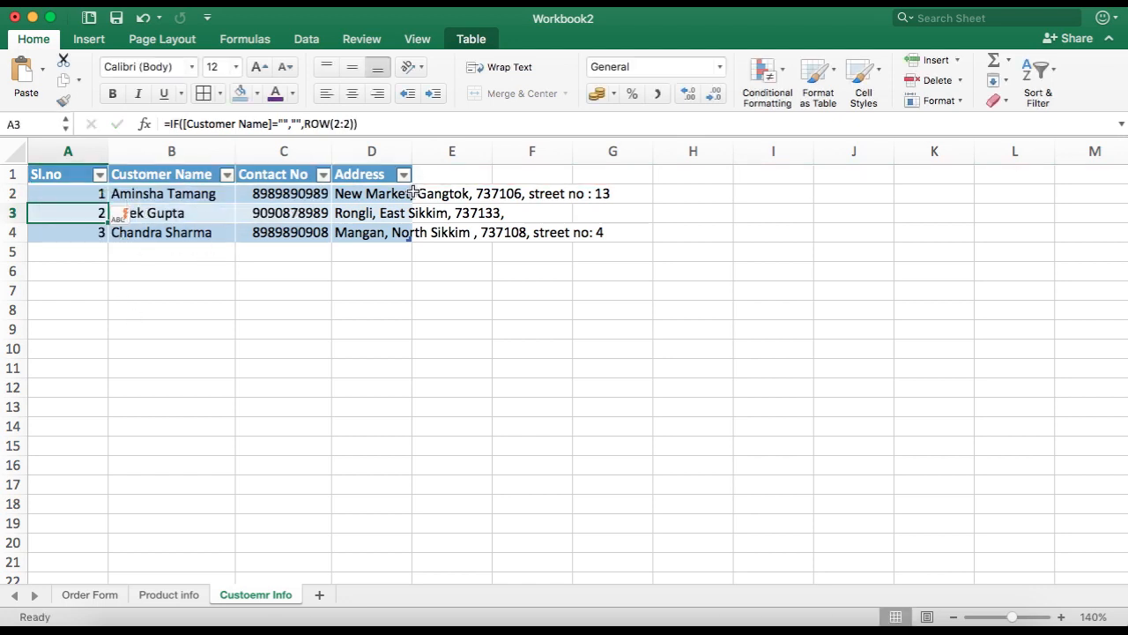
Step: Autofit the Address column width to fit the full addresses
{"action": "double_click", "coordinate": [412, 151]}
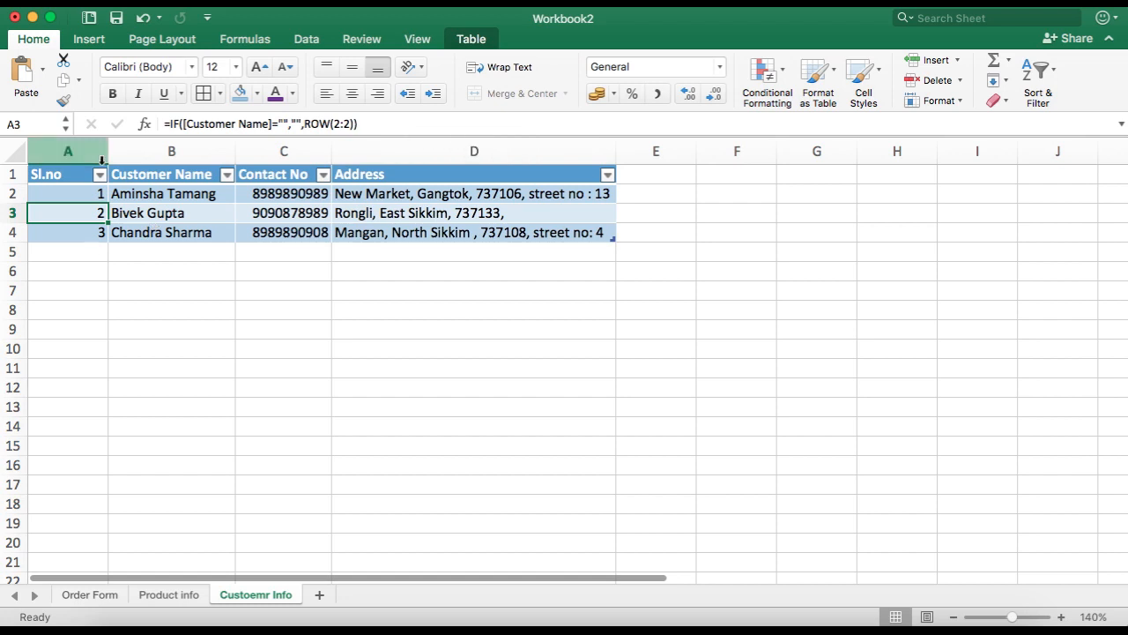
{"action": "left_click", "coordinate": [169, 484]}
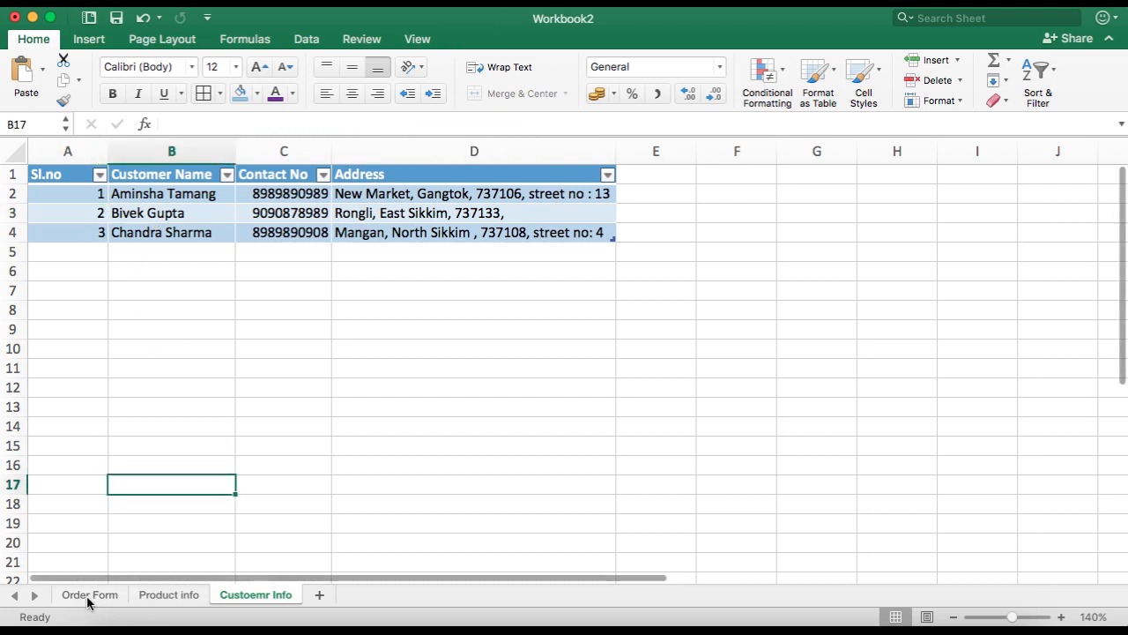
Step: Inspect the Item Name cells on the Order Form sheet, then return to the customer sheet
{"action": "left_click", "coordinate": [88, 596]}
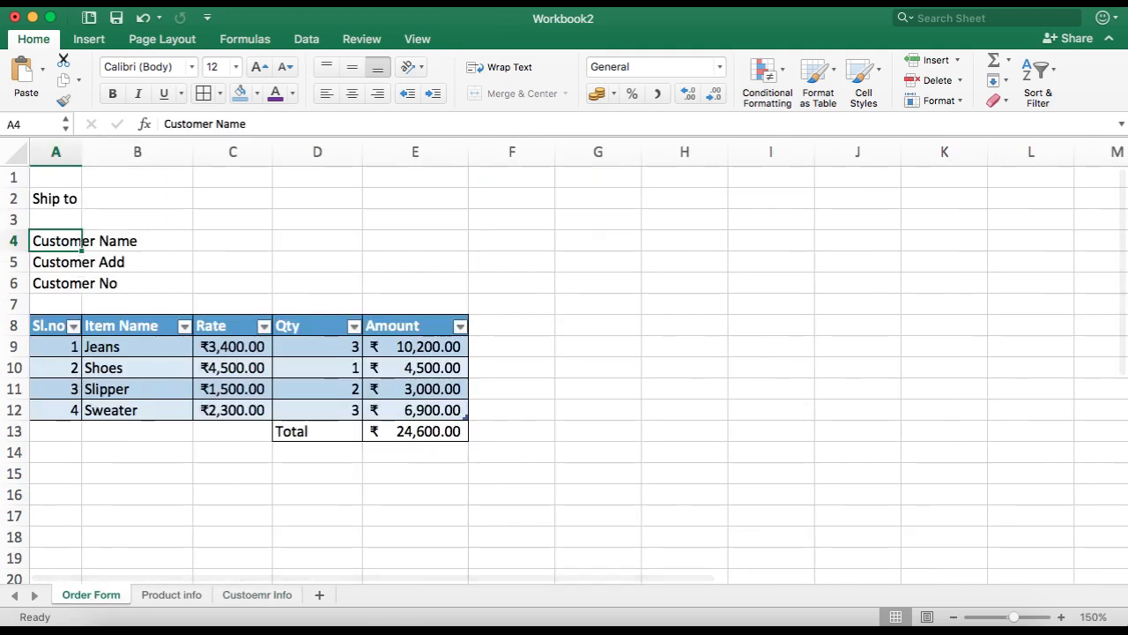
{"action": "mouse_move", "coordinate": [134, 346]}
{"action": "left_mouse_down"}
{"action": "mouse_move", "coordinate": [141, 387]}
{"action": "mouse_move", "coordinate": [133, 368]}
{"action": "left_mouse_up"}
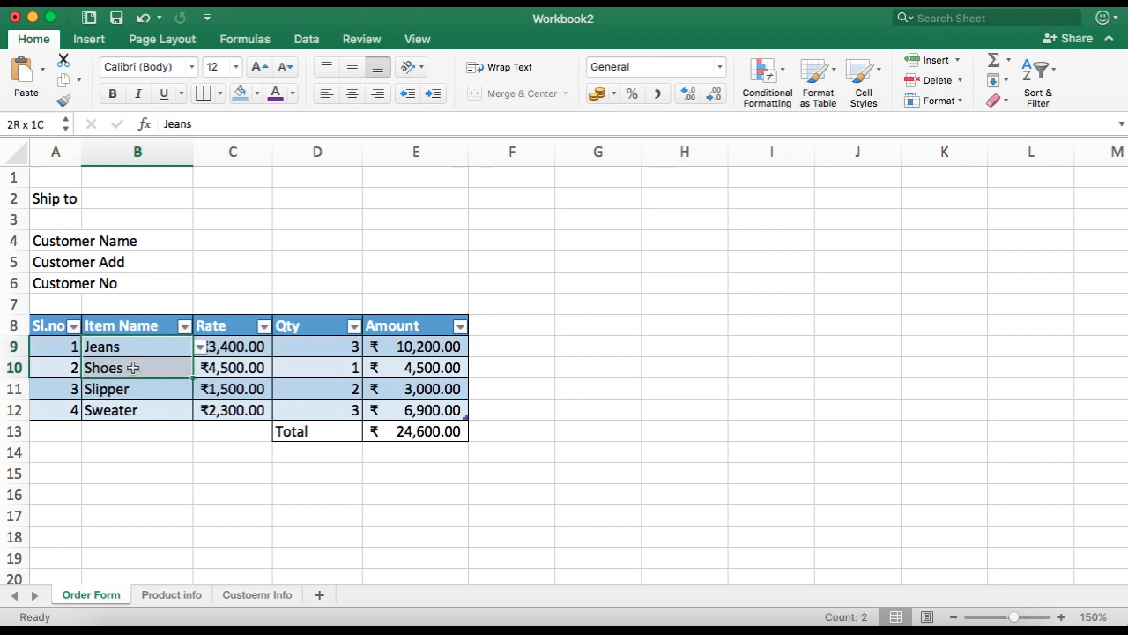
{"action": "left_click", "coordinate": [188, 496]}
{"action": "left_click", "coordinate": [252, 596]}
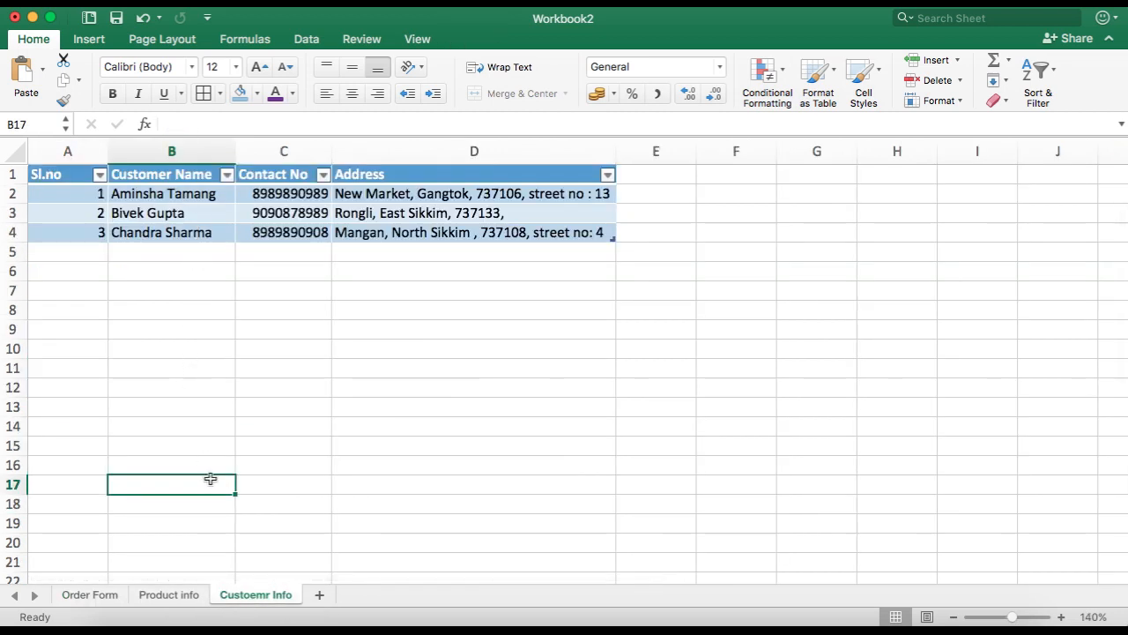
Step: Define the name customername for the Customer Name column range B2:B4
{"action": "left_click_drag", "start_coordinate": [156, 194], "coordinate": [169, 232]}
{"action": "left_click", "coordinate": [251, 42]}
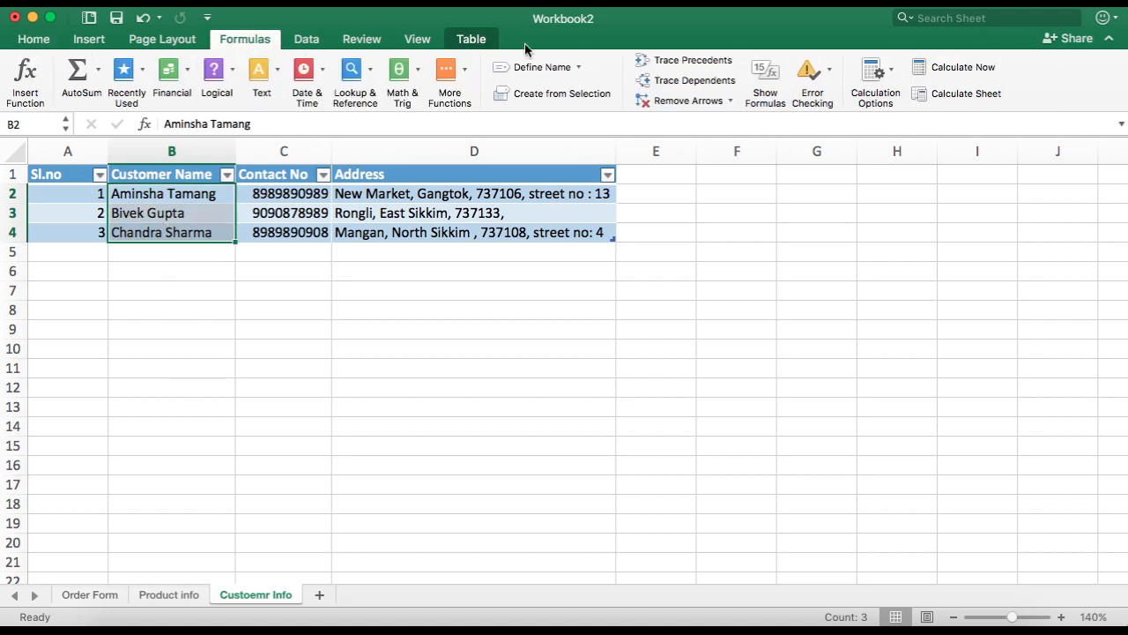
{"action": "left_click", "coordinate": [561, 63]}
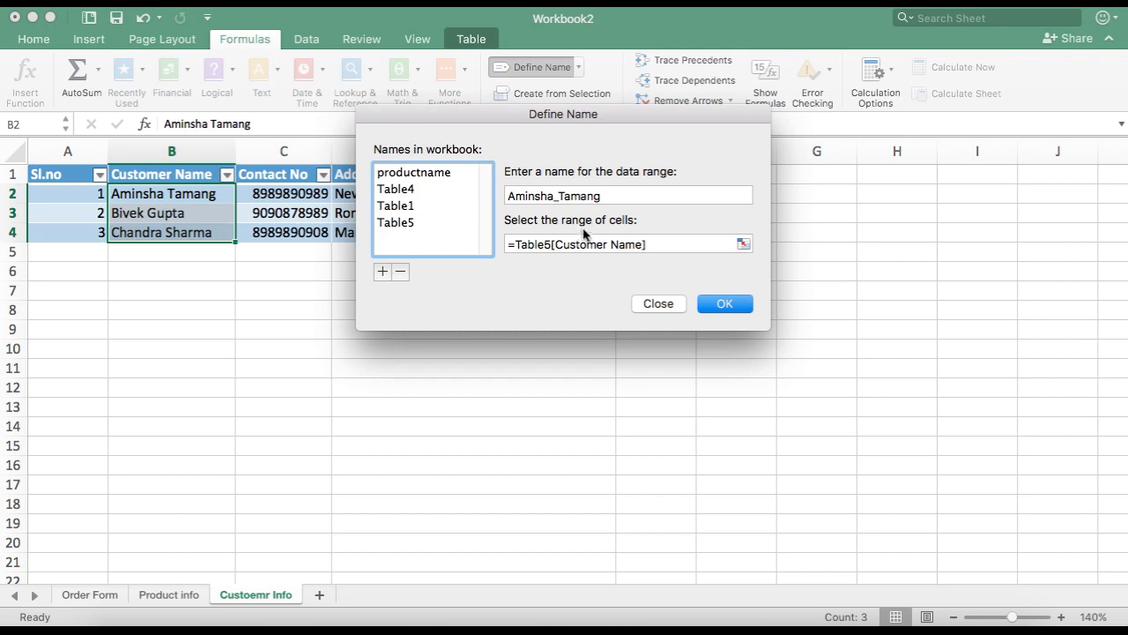
{"action": "double_click", "coordinate": [609, 197]}
{"action": "type", "text": "customername"}
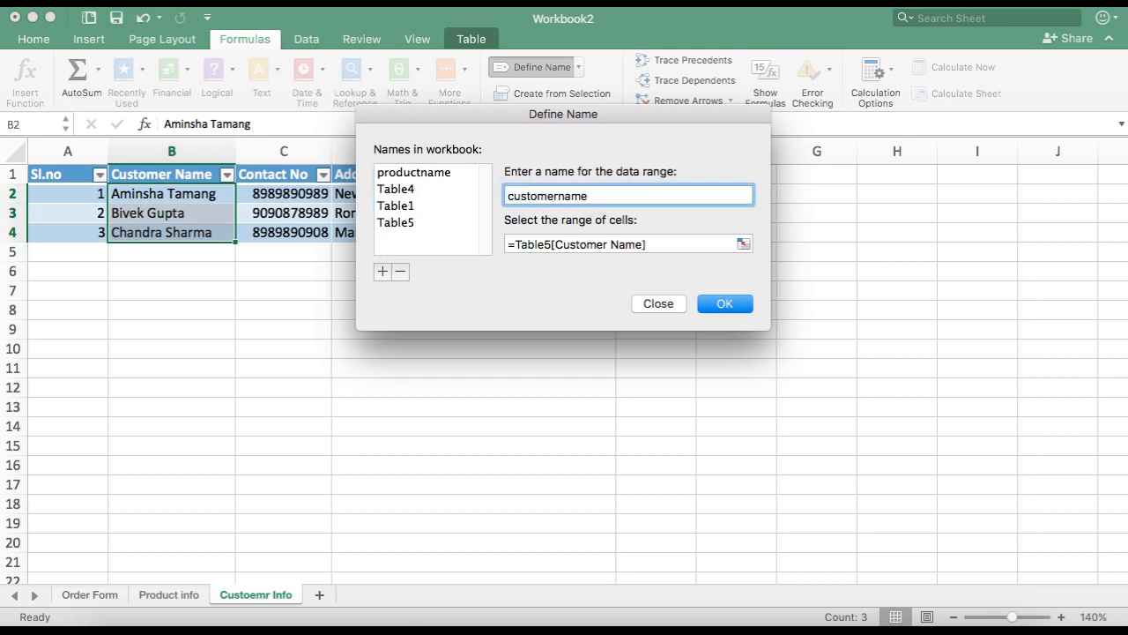
{"action": "left_click", "coordinate": [743, 245]}
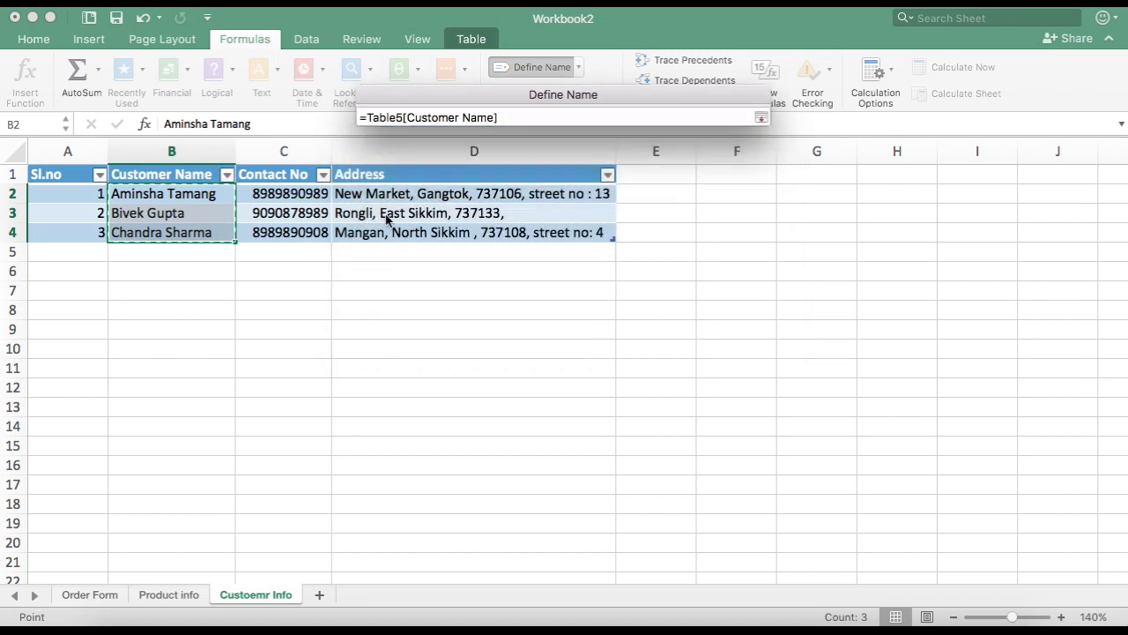
{"action": "left_click_drag", "start_coordinate": [194, 191], "coordinate": [202, 236]}
{"action": "left_click", "coordinate": [725, 303]}
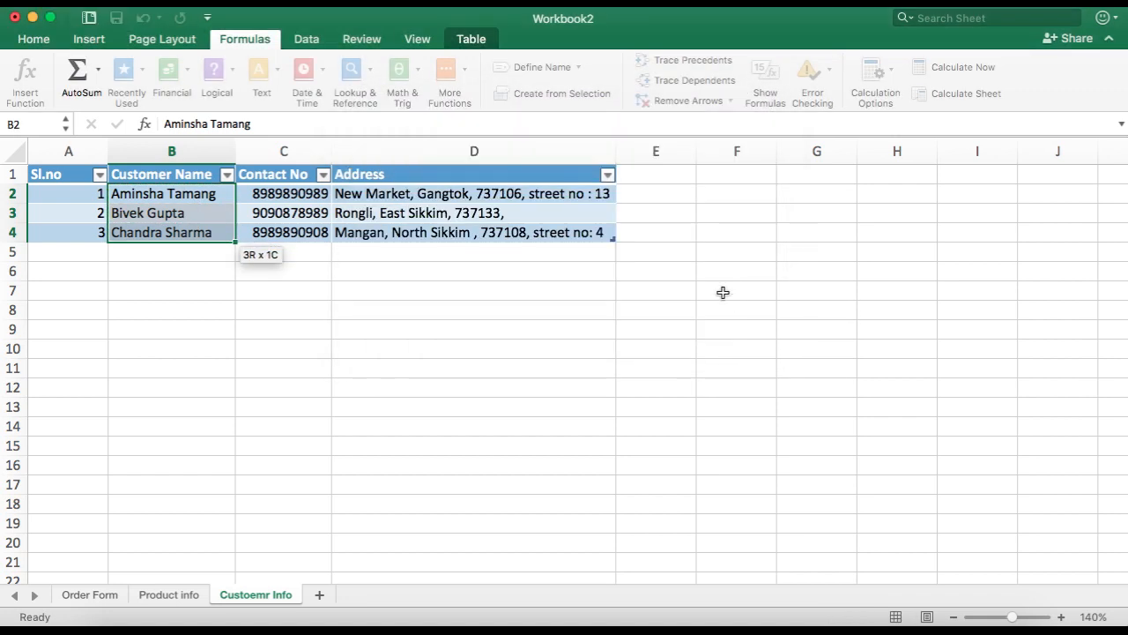
{"action": "left_click", "coordinate": [78, 599]}
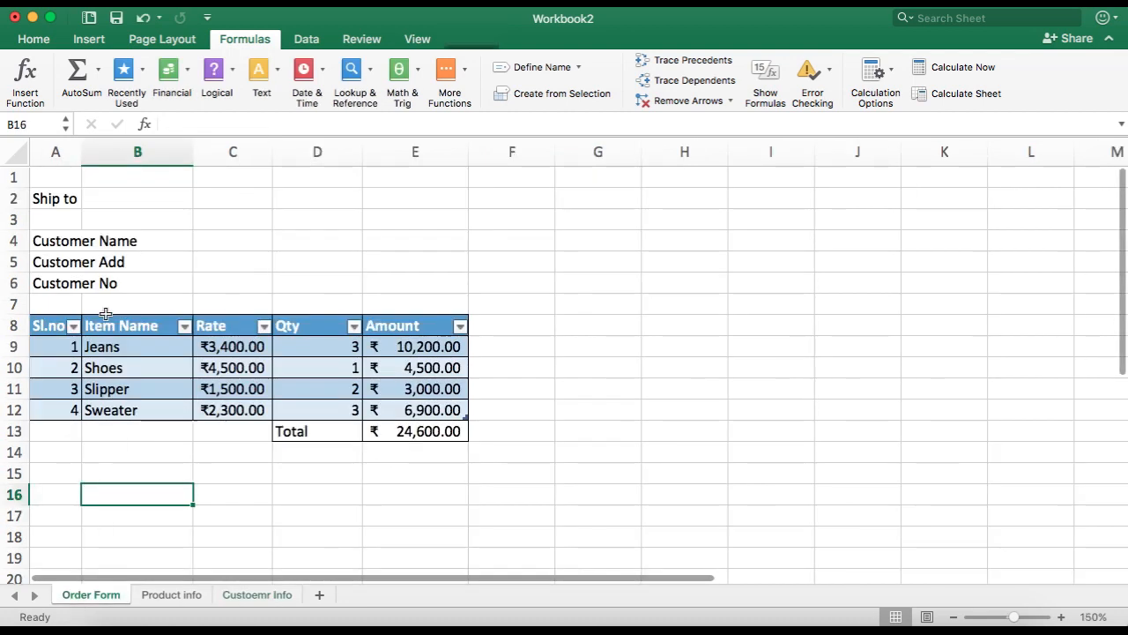
{"action": "left_click", "coordinate": [63, 241]}
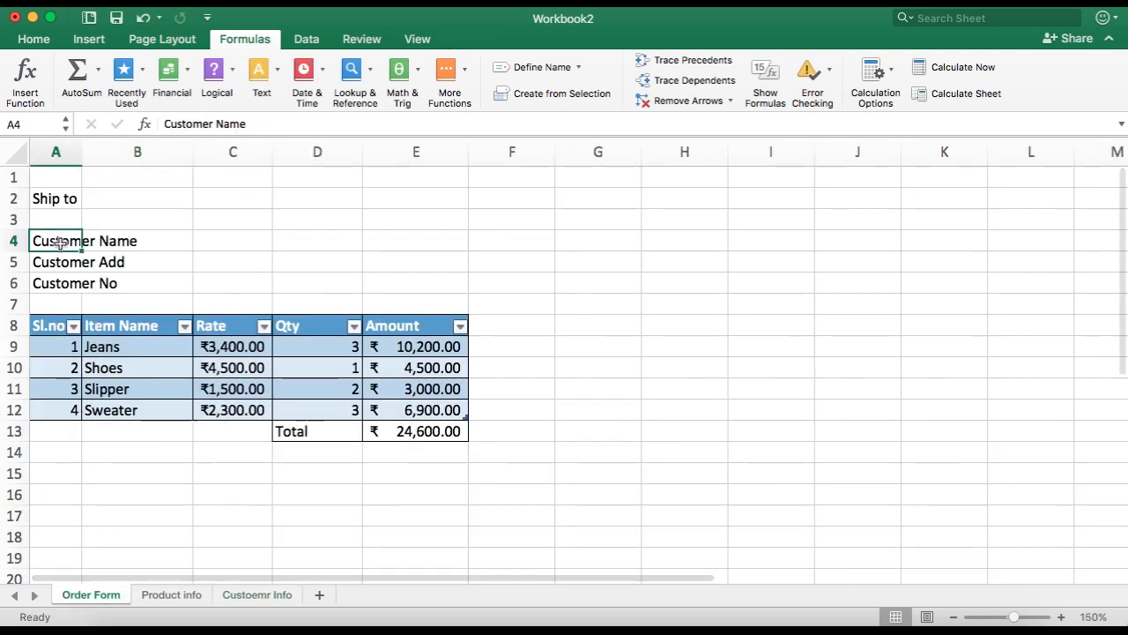
{"action": "left_click", "coordinate": [307, 39]}
{"action": "left_click", "coordinate": [673, 79]}
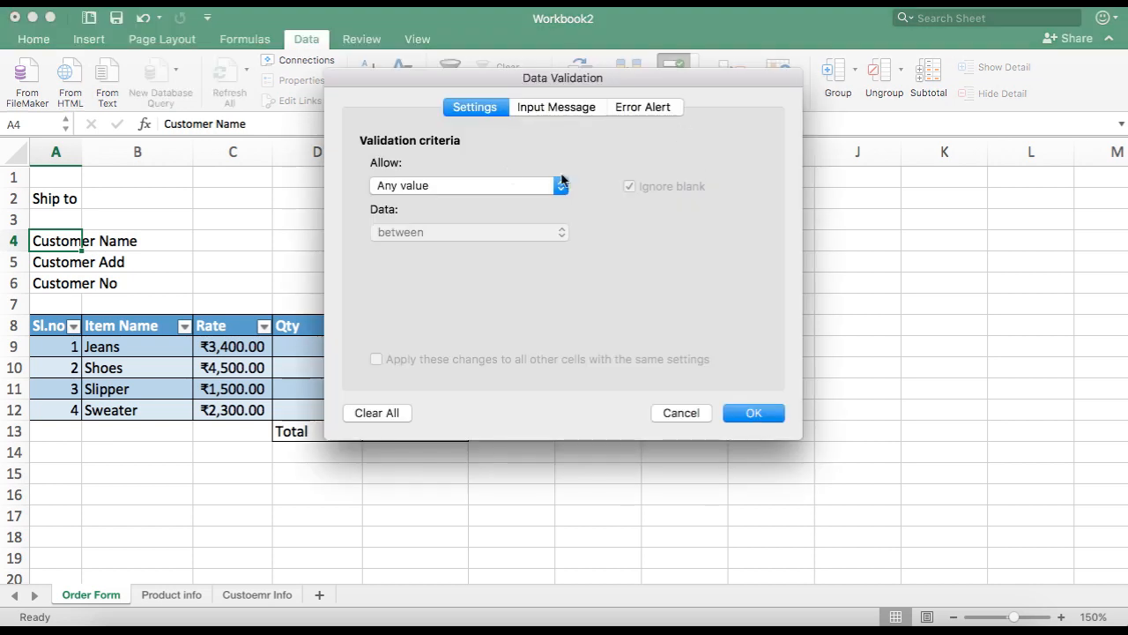
{"action": "left_click", "coordinate": [485, 186]}
{"action": "left_click", "coordinate": [463, 224]}
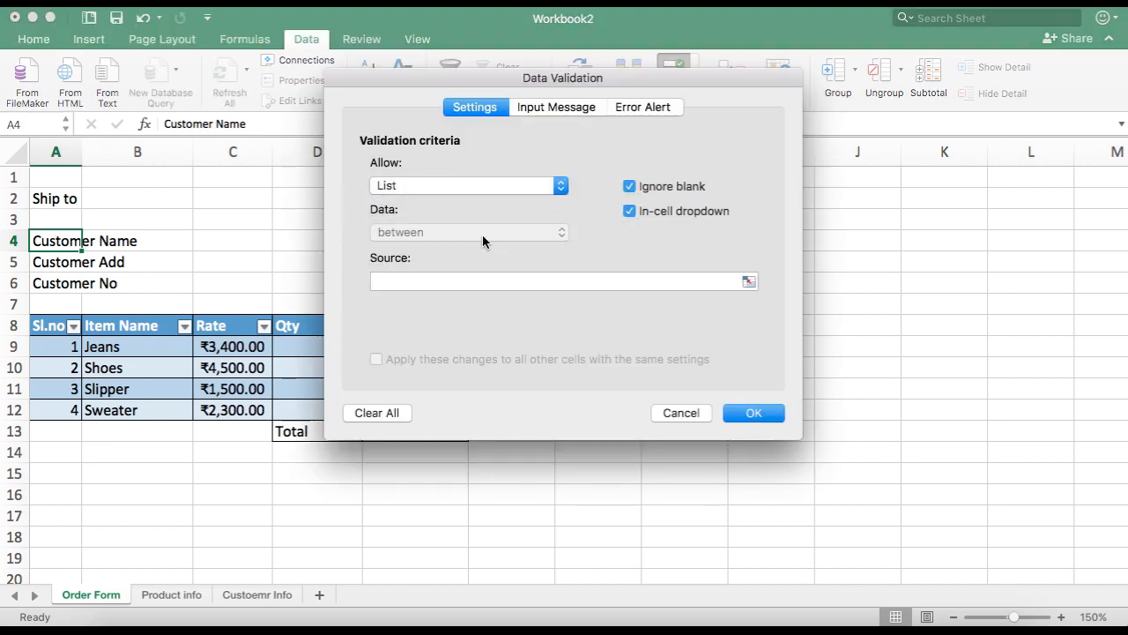
{"action": "left_click", "coordinate": [508, 281]}
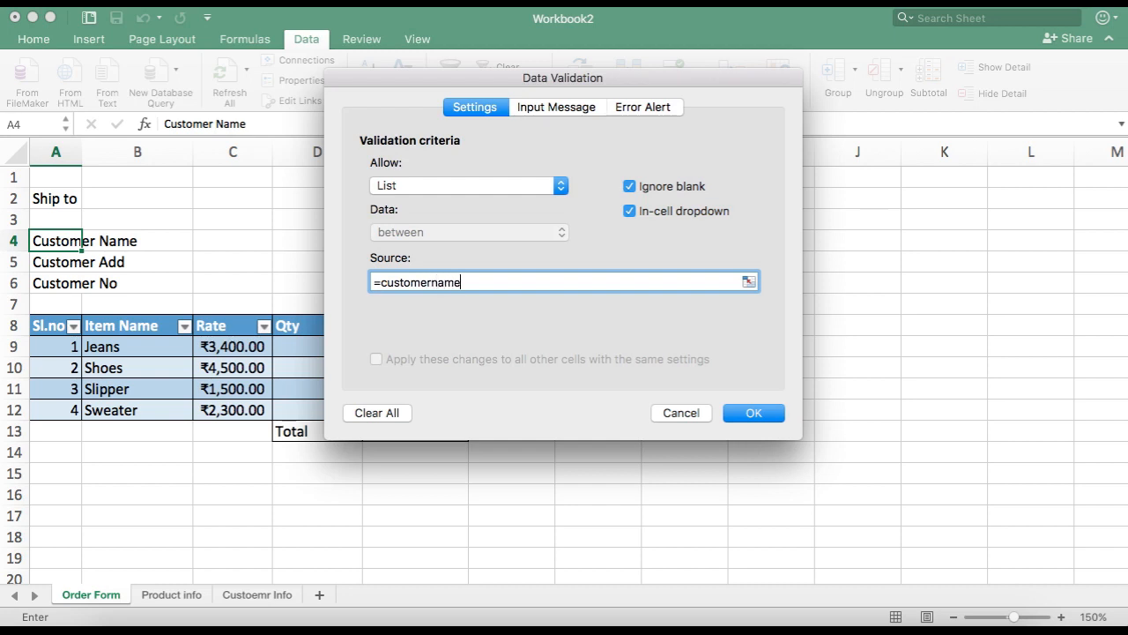
{"action": "key", "text": "Return"}
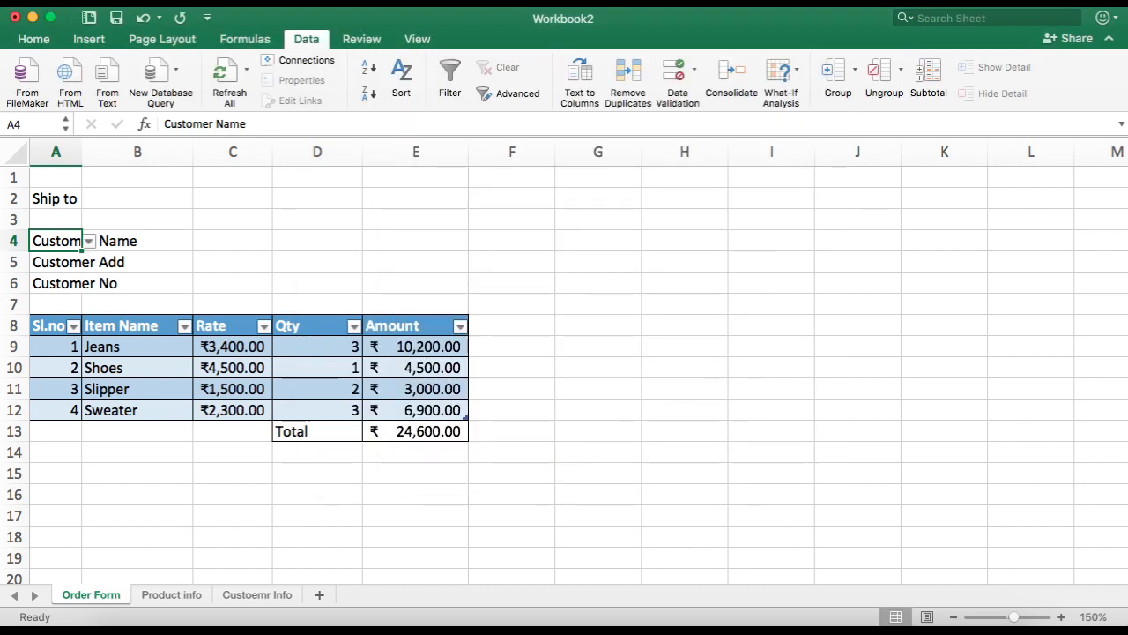
{"action": "left_click", "coordinate": [89, 241]}
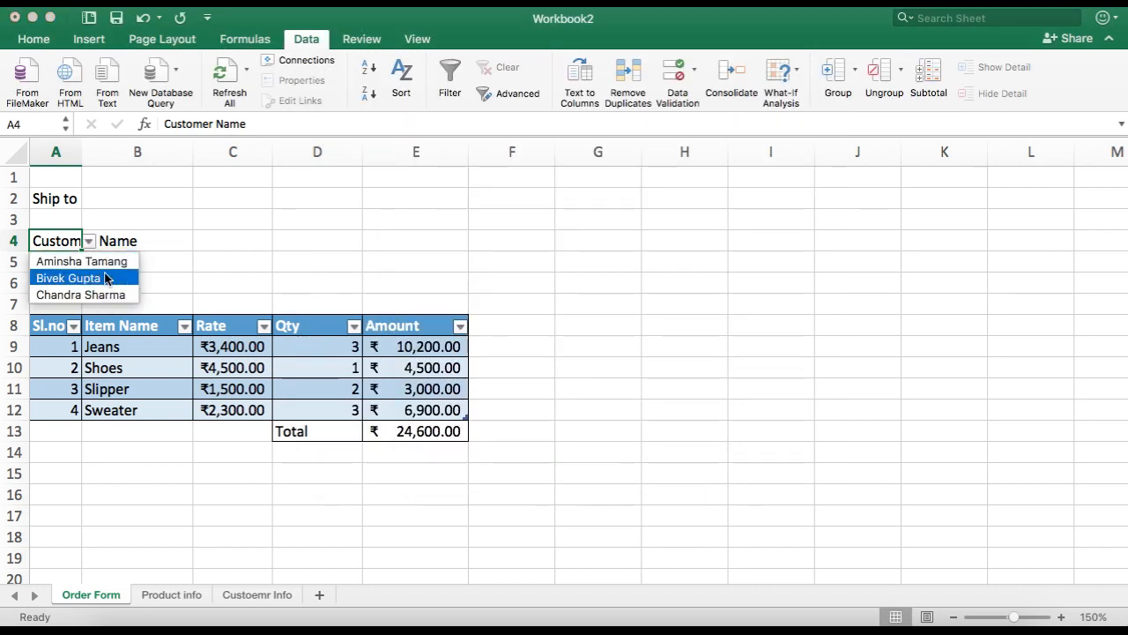
{"action": "left_click", "coordinate": [107, 263]}
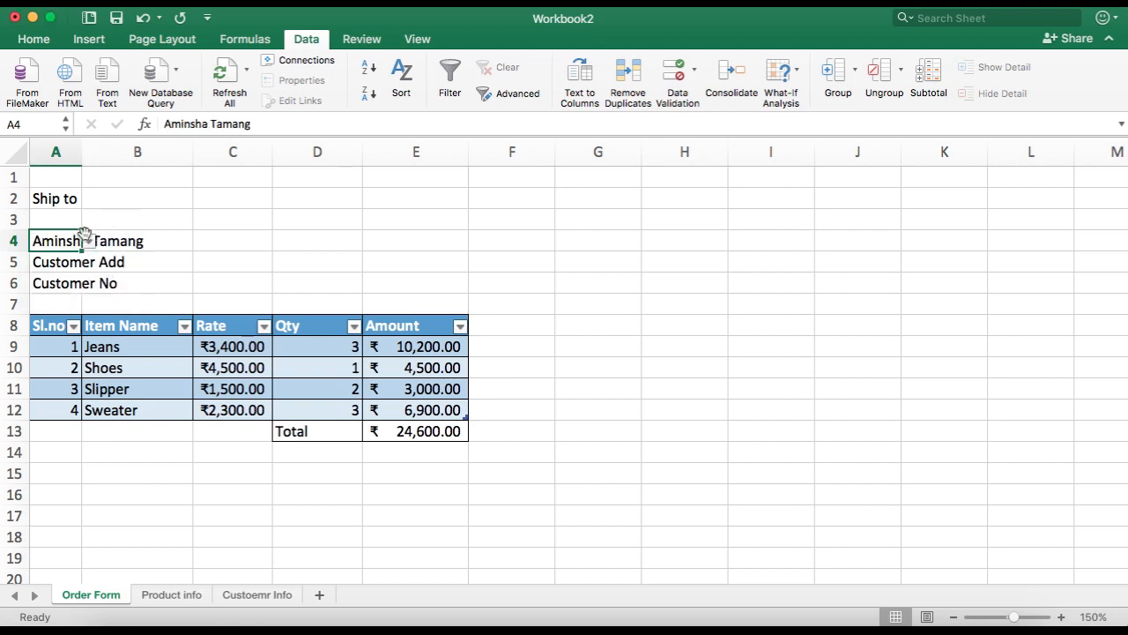
Step: Merge cells A4:B4 and left-align the selected customer name
{"action": "left_click_drag", "start_coordinate": [70, 238], "coordinate": [176, 240]}
{"action": "left_click", "coordinate": [33, 39]}
{"action": "left_click", "coordinate": [512, 92]}
{"action": "left_click", "coordinate": [326, 94]}
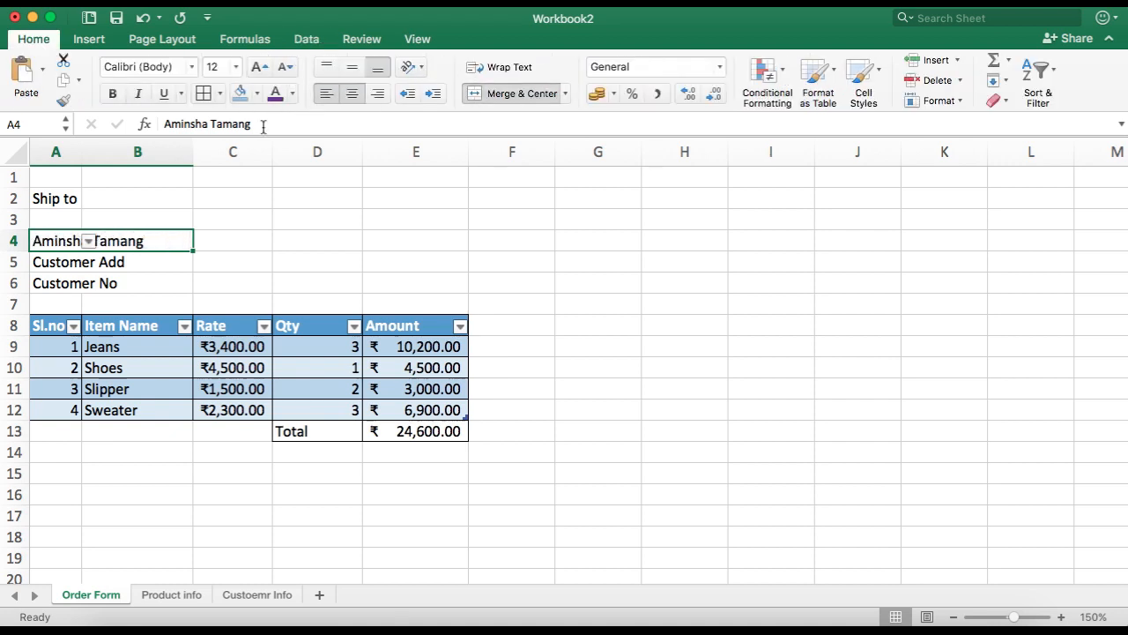
{"action": "left_click", "coordinate": [141, 257]}
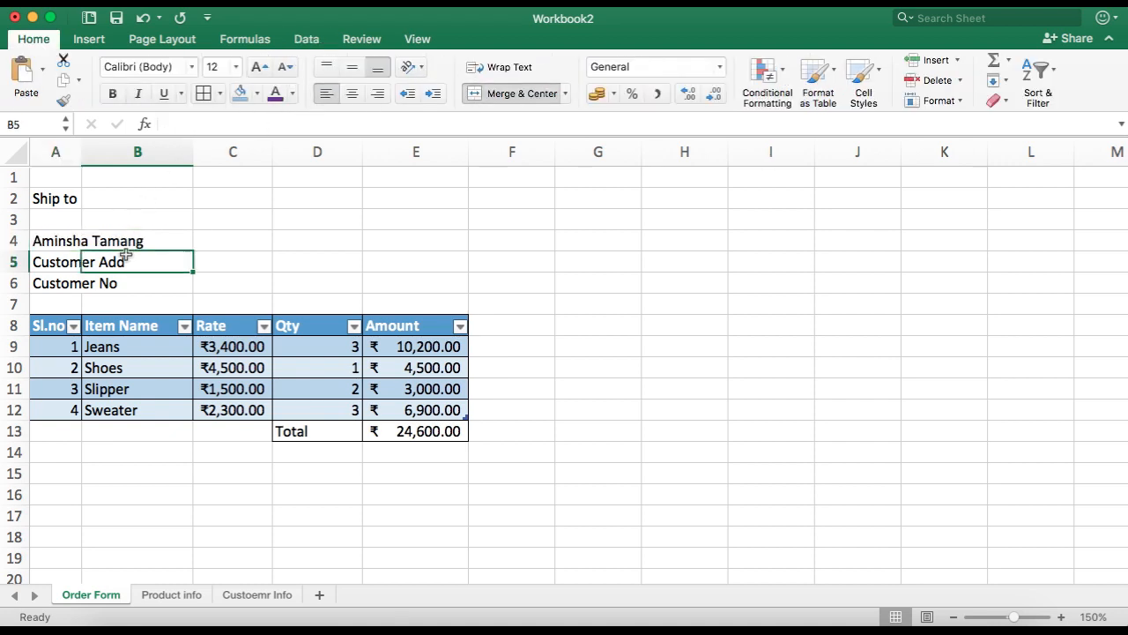
Step: Enter a VLOOKUP in A5 that returns column 3 of the customer table (Customer Name to Address) for A4, exact match
{"action": "left_click", "coordinate": [63, 261]}
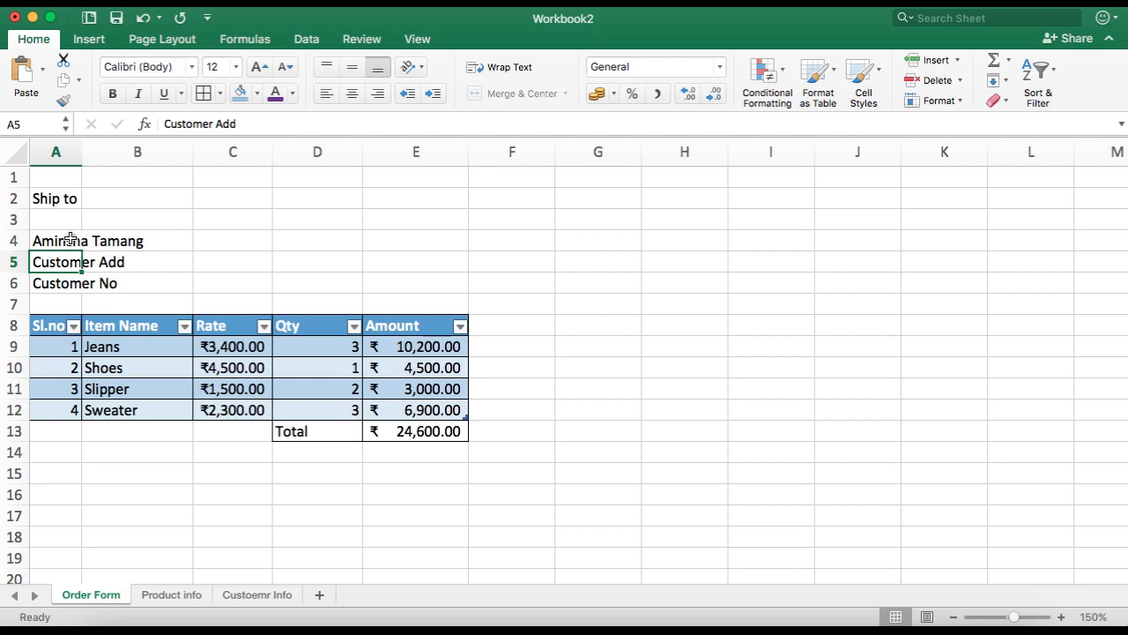
{"action": "left_click", "coordinate": [70, 238]}
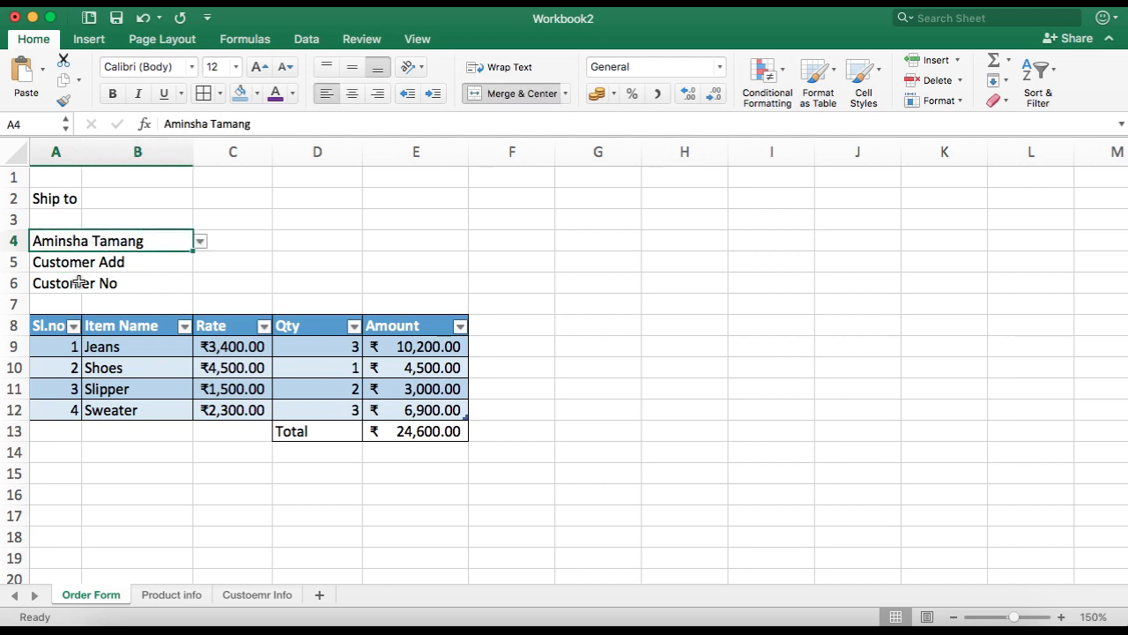
{"action": "left_click", "coordinate": [55, 264]}
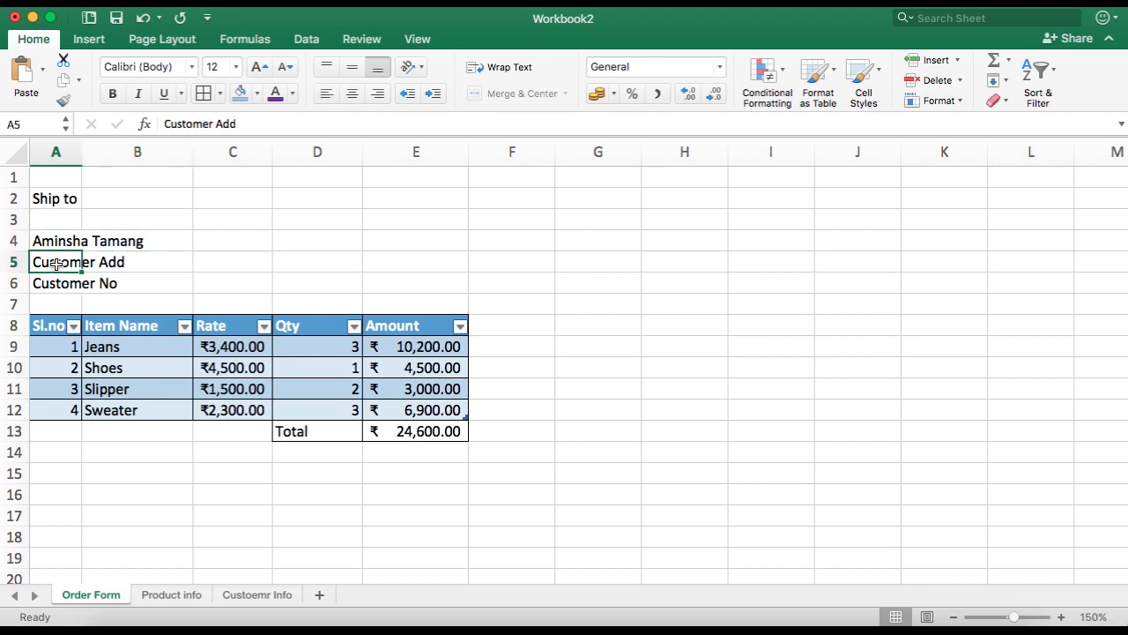
{"action": "type", "text": "=vl"}
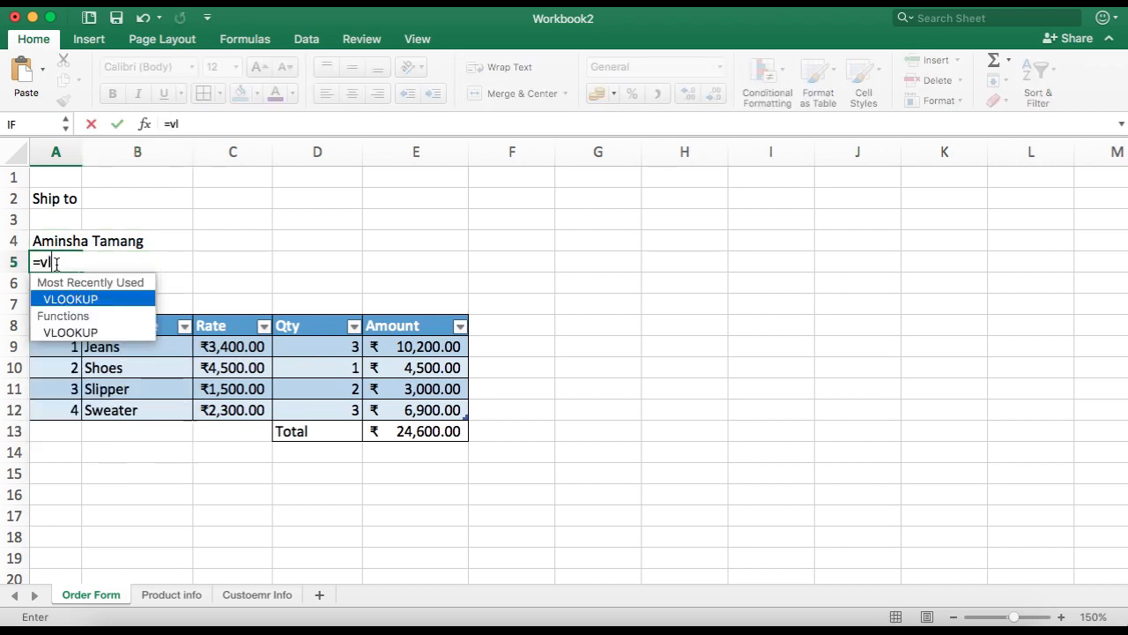
{"action": "type", "text": "ookup)"}
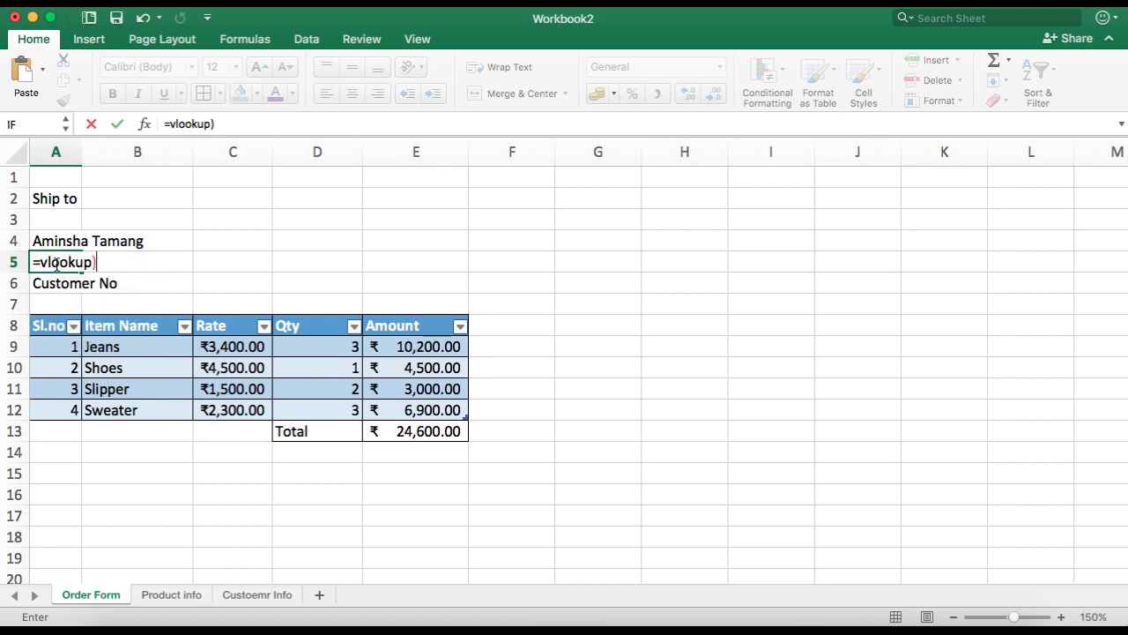
{"action": "key", "text": "BackSpace"}
{"action": "type", "text": "("}
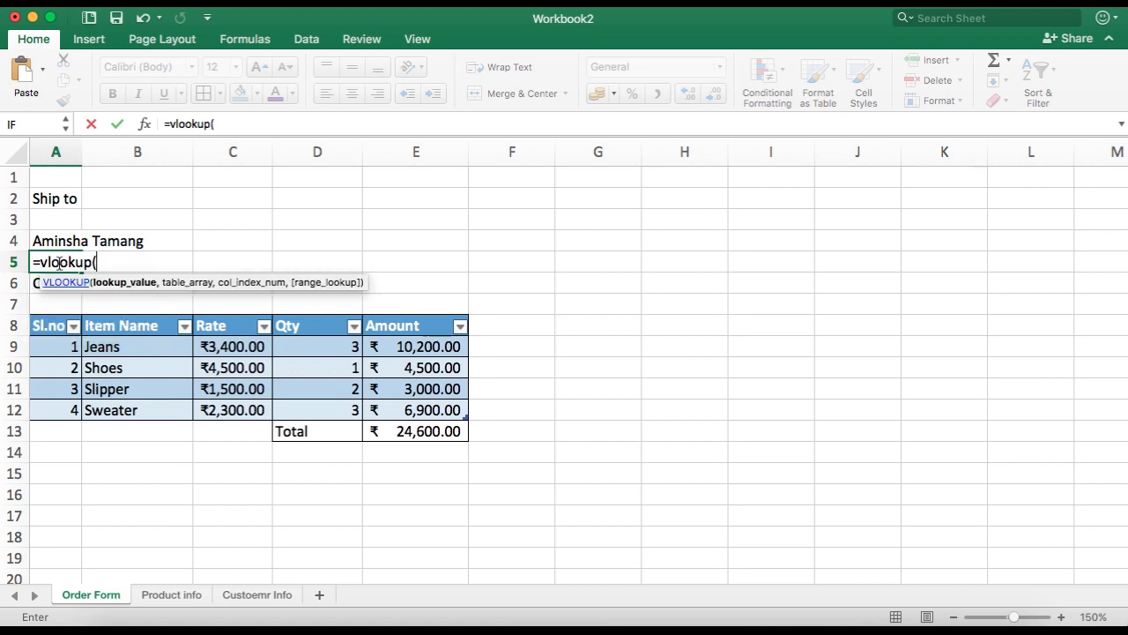
{"action": "left_click", "coordinate": [59, 243]}
{"action": "type", "text": ","}
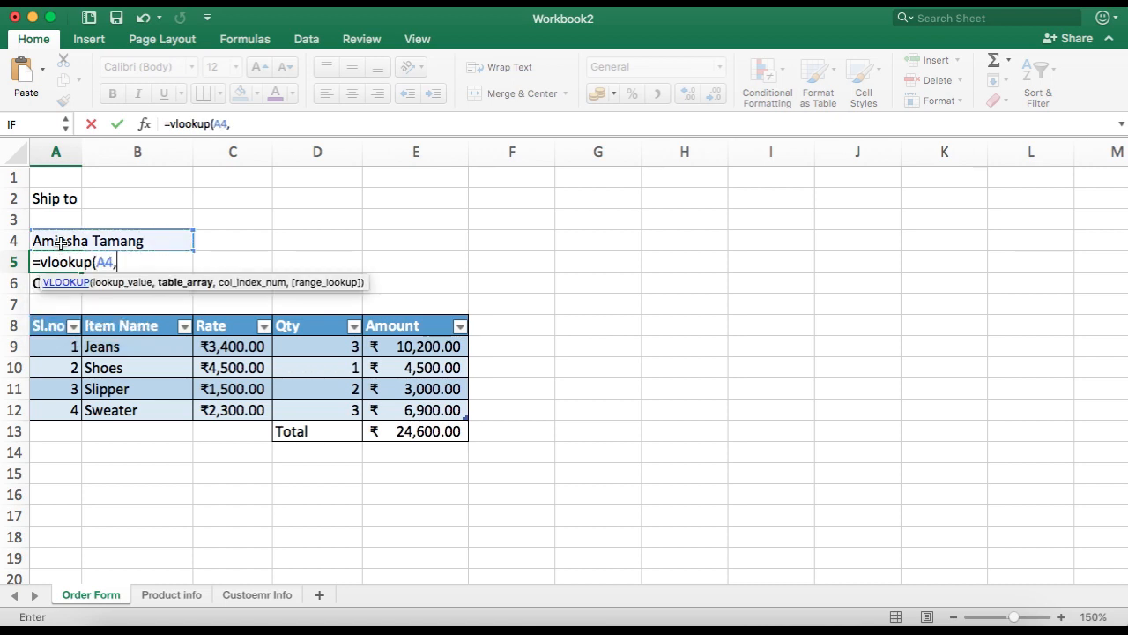
{"action": "left_click", "coordinate": [257, 595]}
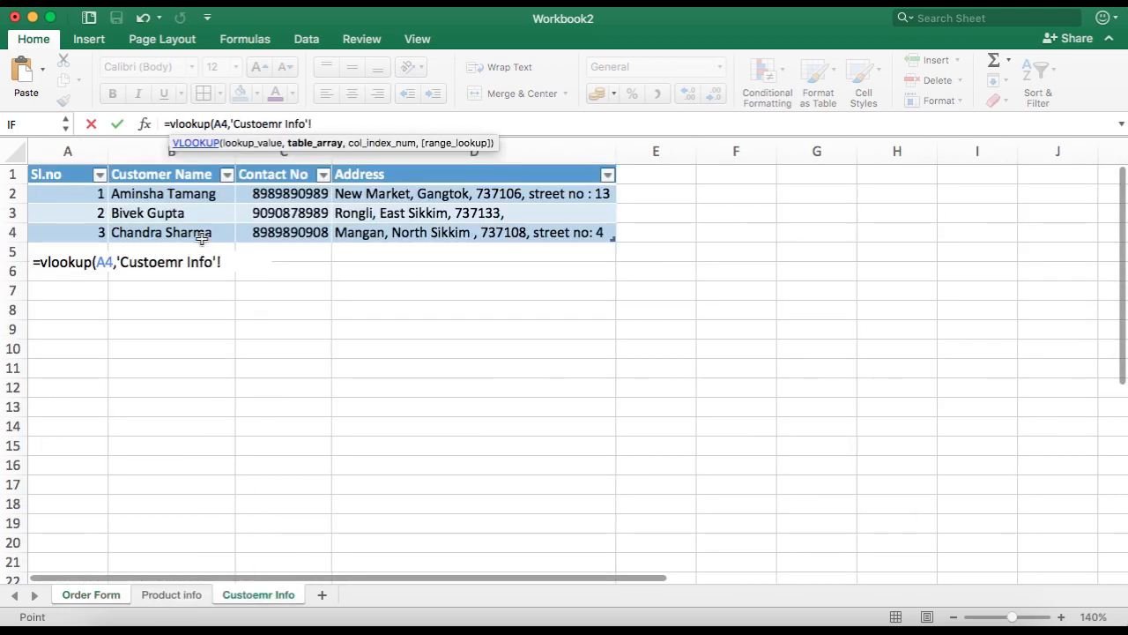
{"action": "left_click_drag", "start_coordinate": [124, 175], "coordinate": [287, 175]}
{"action": "left_click_drag", "start_coordinate": [365, 213], "coordinate": [484, 217]}
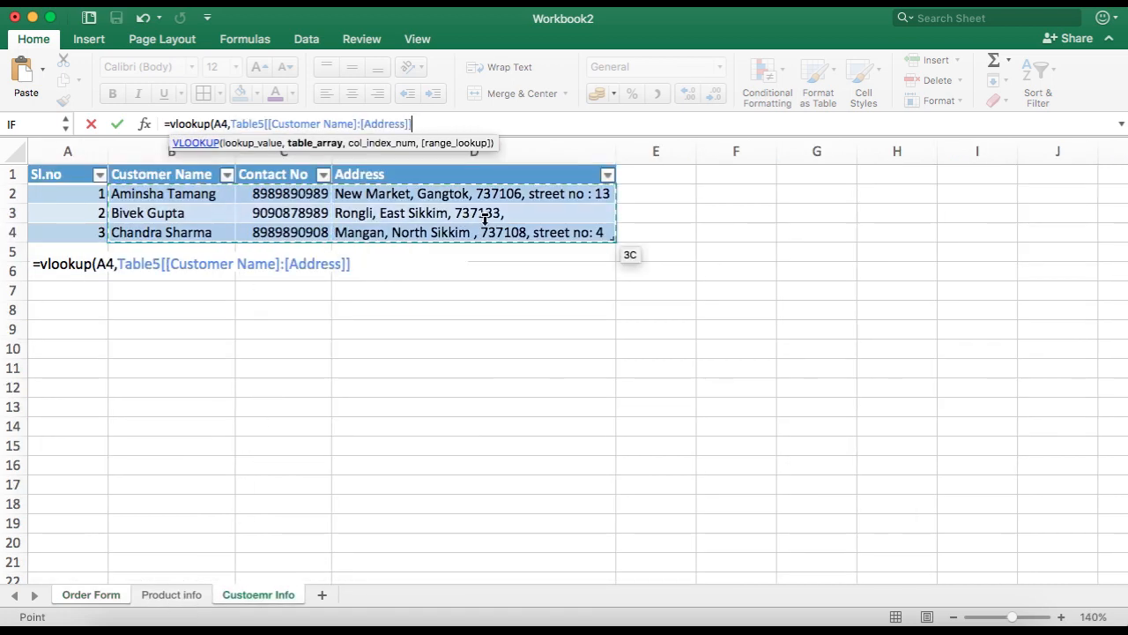
{"action": "left_click_drag", "start_coordinate": [130, 174], "coordinate": [535, 234]}
{"action": "type", "text": ","}
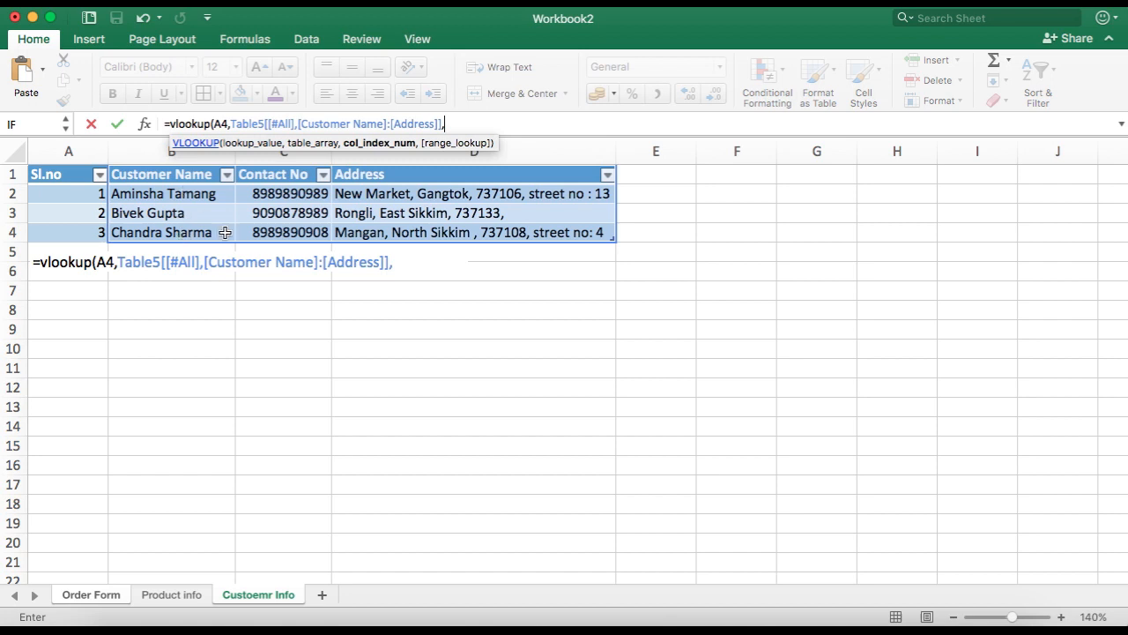
{"action": "type", "text": "3,faslse"}
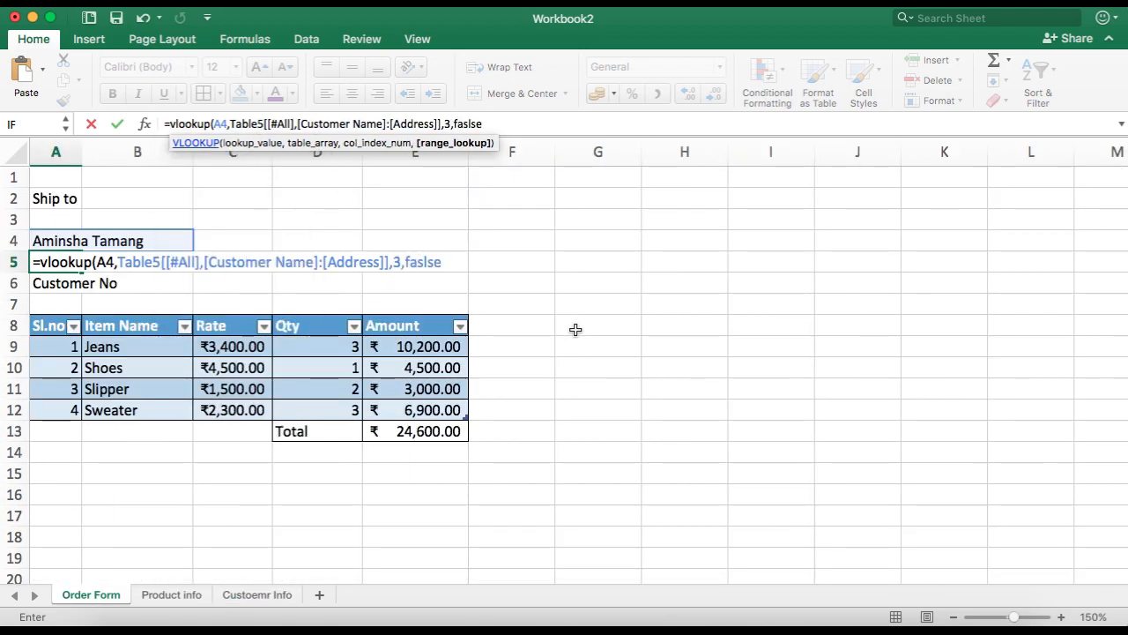
{"action": "key", "text": "BackSpace"}
{"action": "key", "text": "BackSpace"}
{"action": "key", "text": "BackSpace"}
{"action": "key", "text": "BackSpace"}
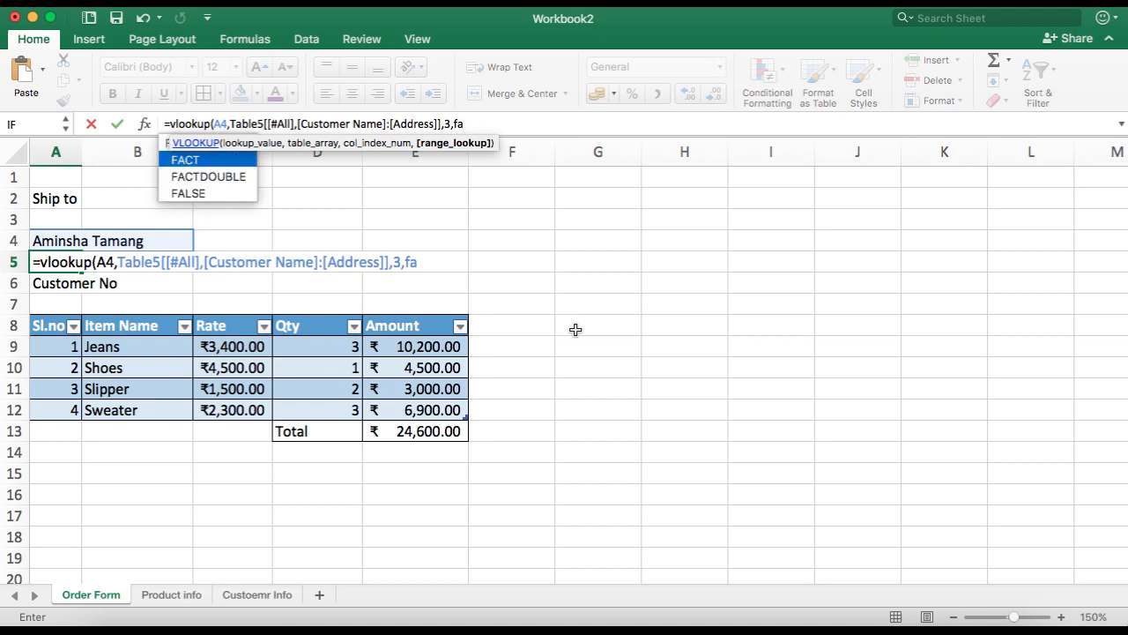
{"action": "type", "text": "lse)"}
{"action": "key", "text": "Return"}
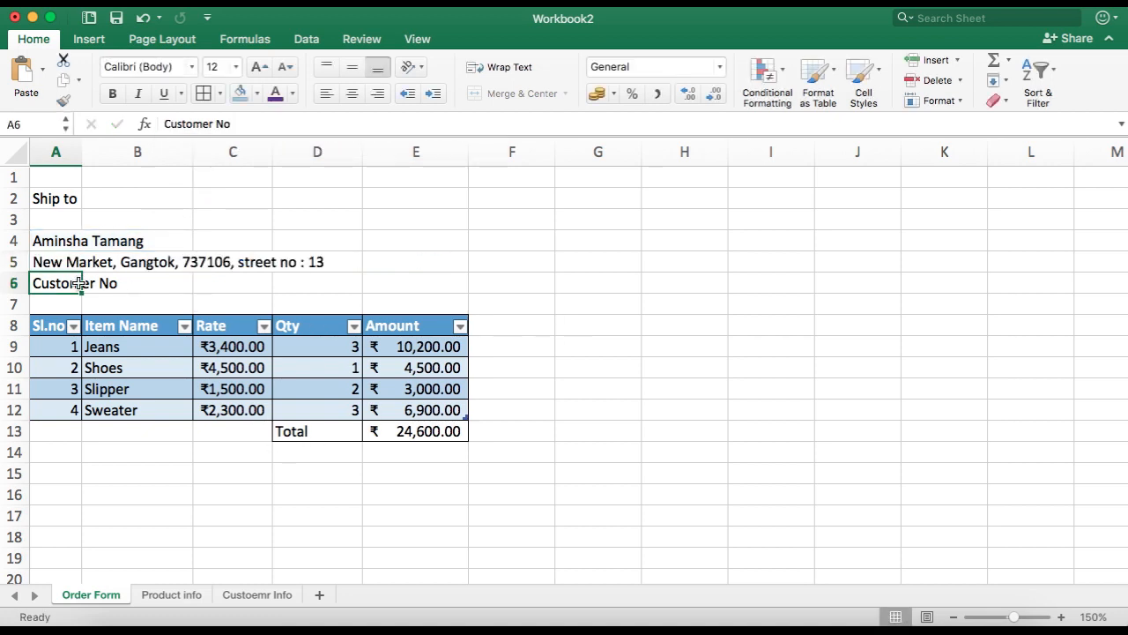
{"action": "type", "text": "=vooku"}
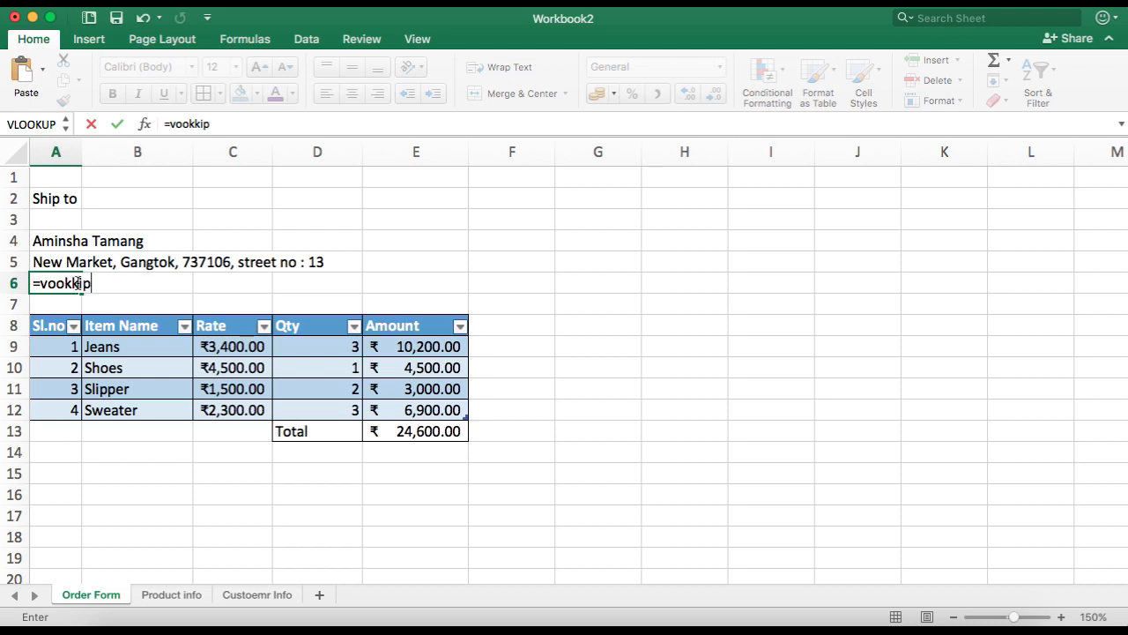
{"action": "key", "text": "BackSpace"}
{"action": "key", "text": "BackSpace"}
{"action": "key", "text": "BackSpace"}
{"action": "key", "text": "BackSpace"}
{"action": "key", "text": "BackSpace"}
{"action": "key", "text": "BackSpace"}
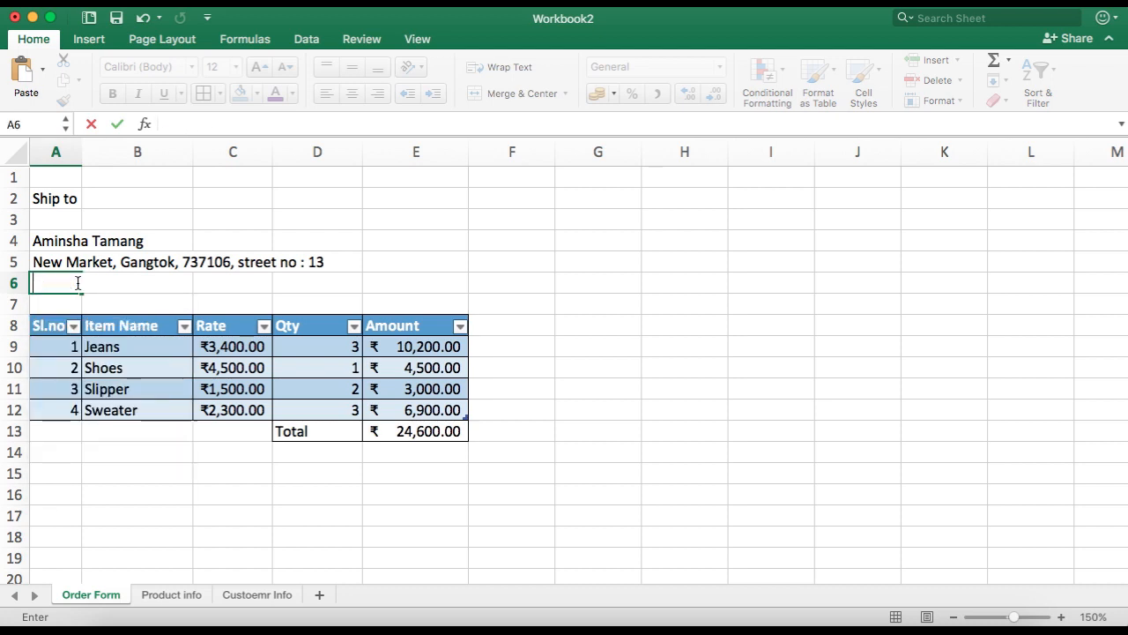
{"action": "key", "text": "Return"}
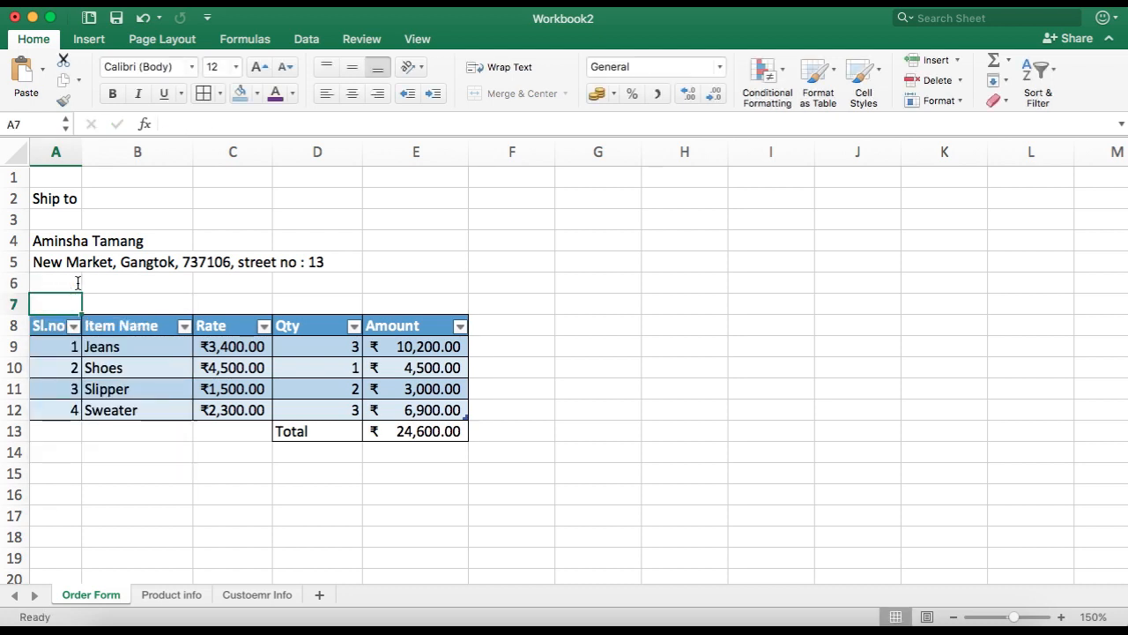
Step: Enter a VLOOKUP in A6 that returns column 2 of the customer table for A4, with FALSE for exact match
{"action": "left_click", "coordinate": [77, 282]}
{"action": "type", "text": "=v"}
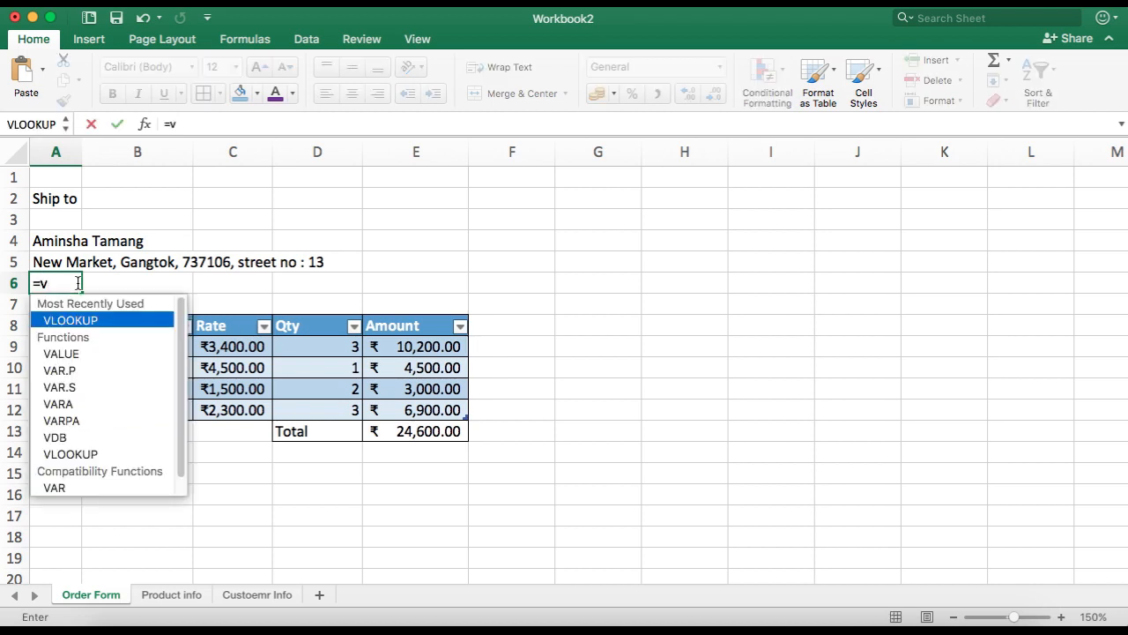
{"action": "type", "text": "lookup("}
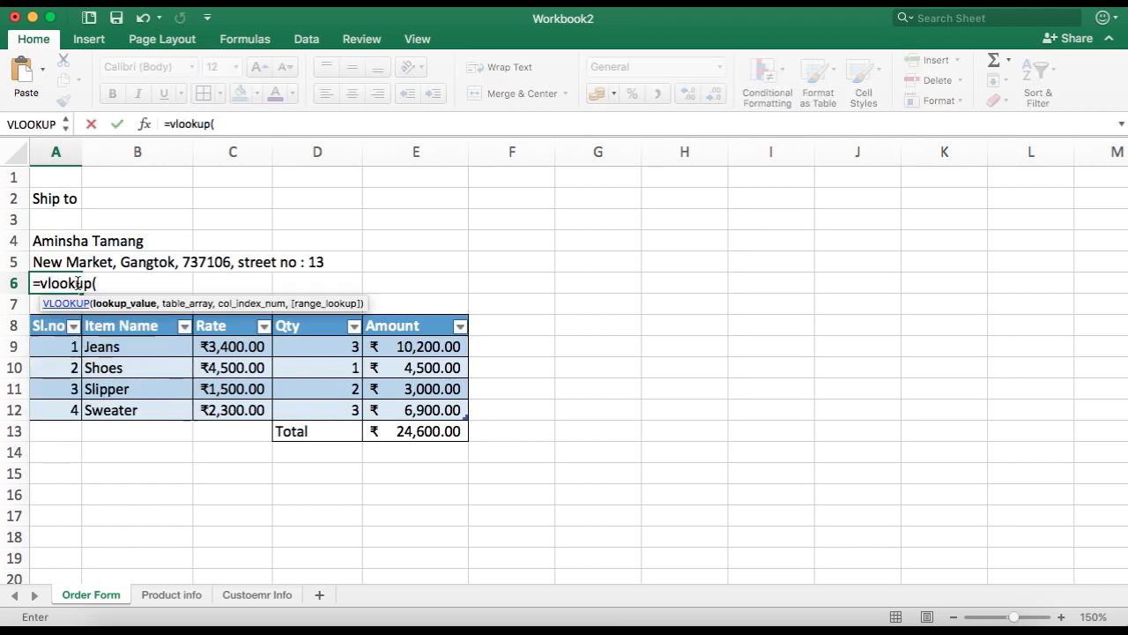
{"action": "left_click", "coordinate": [77, 240]}
{"action": "type", "text": ","}
{"action": "left_click", "coordinate": [258, 594]}
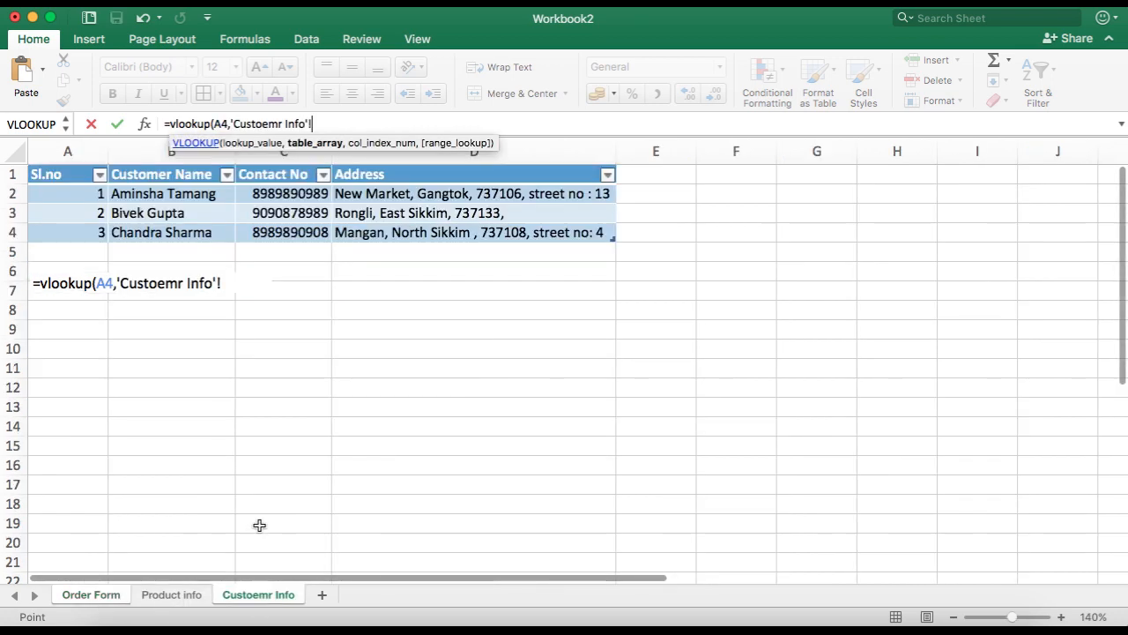
{"action": "left_click_drag", "start_coordinate": [163, 173], "coordinate": [441, 232]}
{"action": "type", "text": ",["}
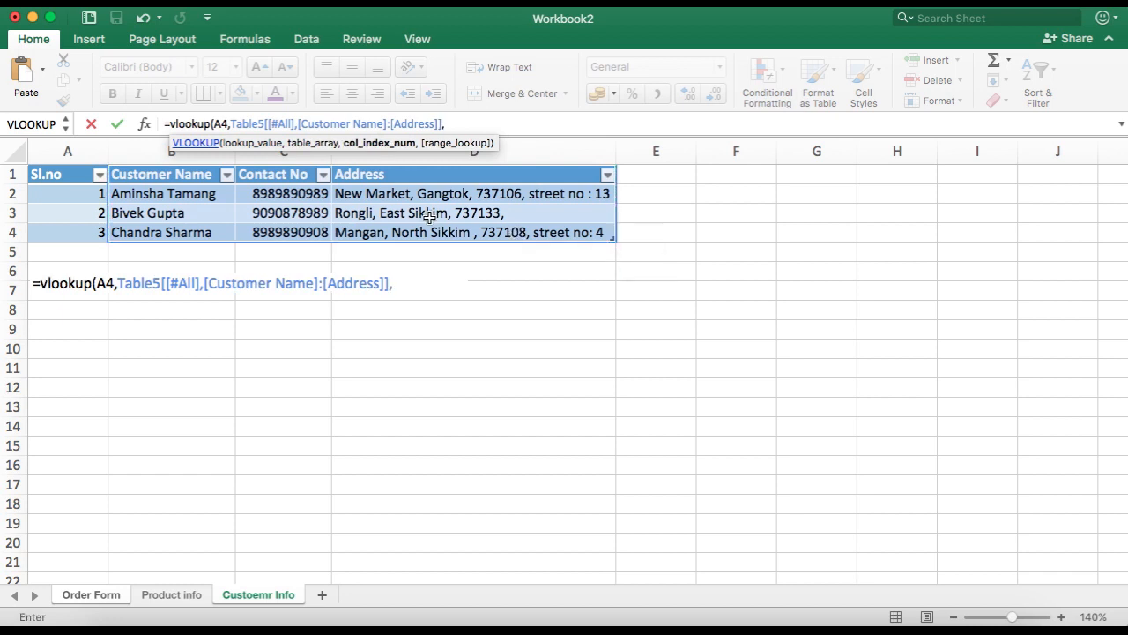
{"action": "type", "text": "2"}
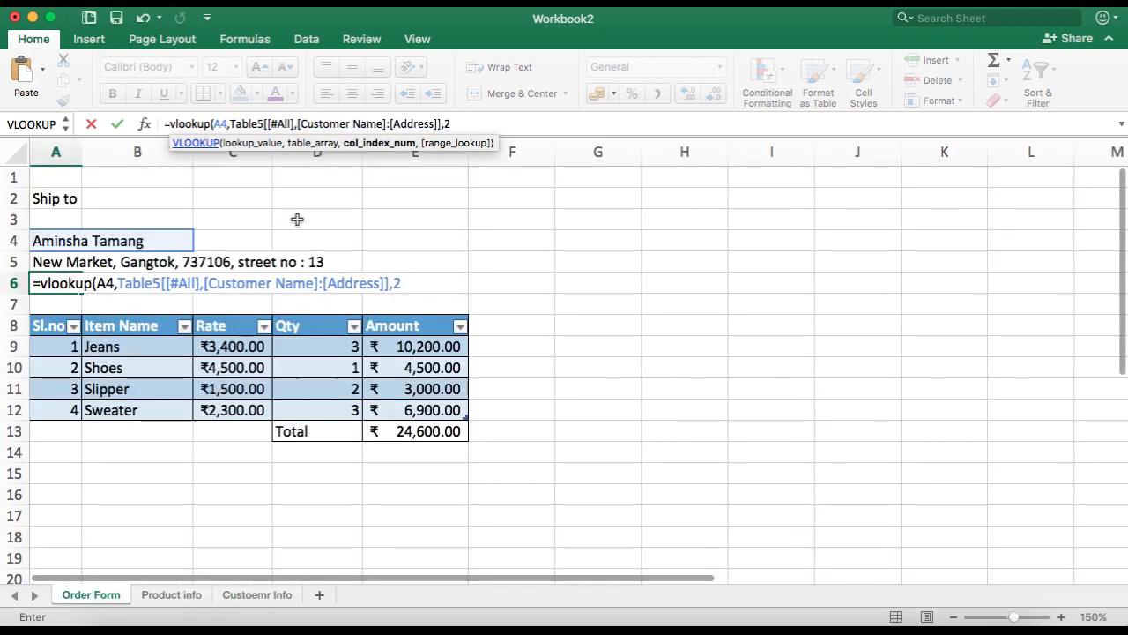
{"action": "type", "text": ",false"}
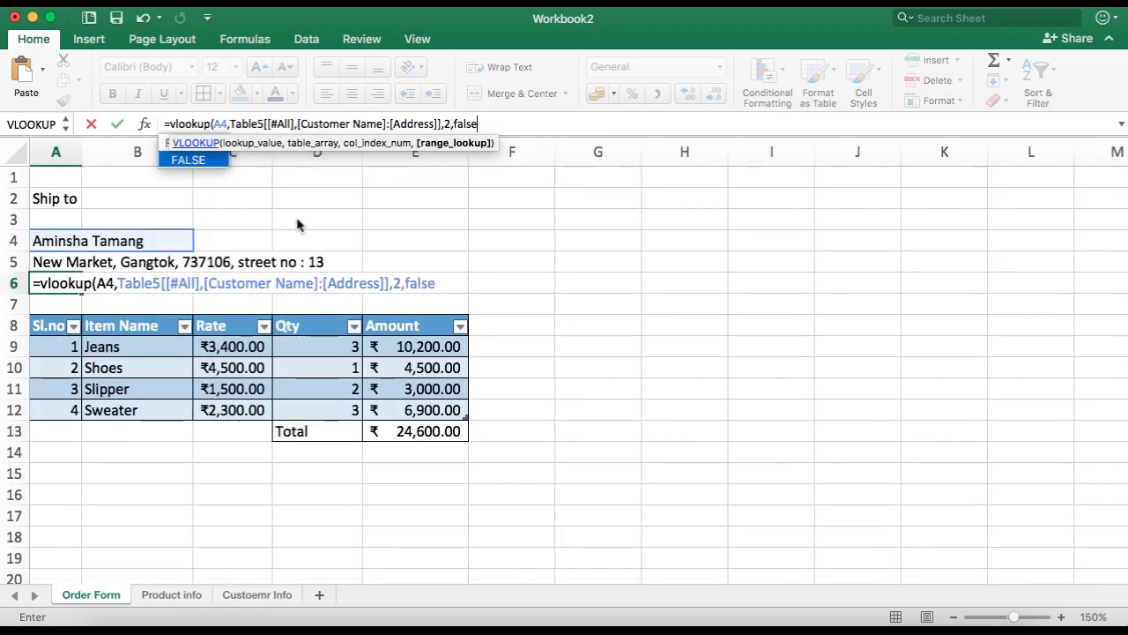
{"action": "type", "text": ")"}
{"action": "key", "text": "Return"}
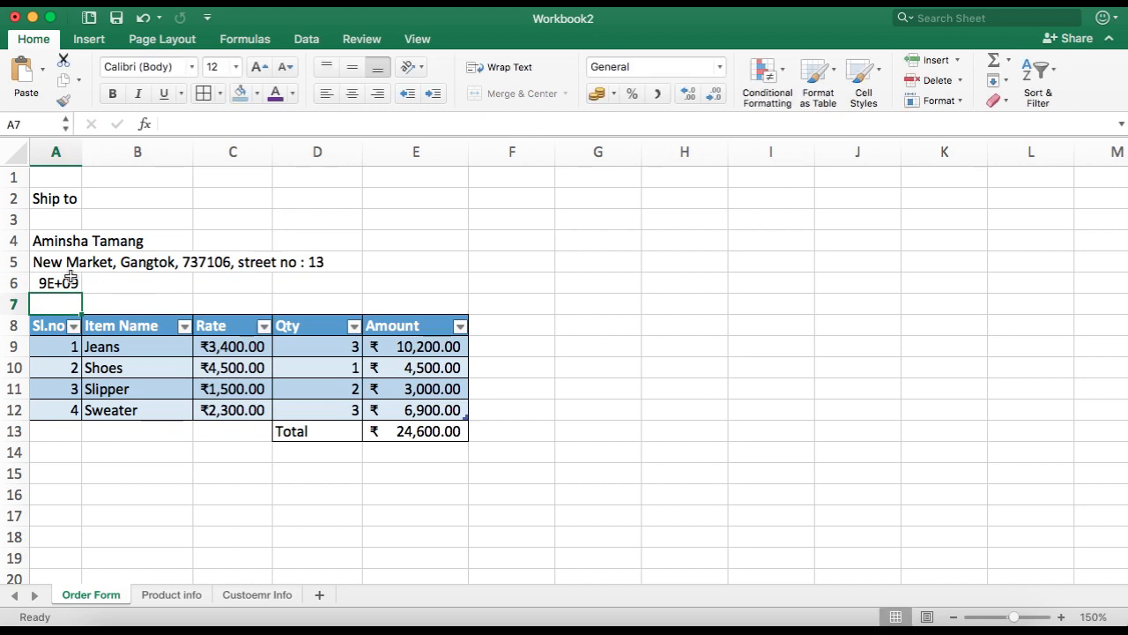
Step: Merge cells A6:B6 and left-align the contact number
{"action": "left_click_drag", "start_coordinate": [66, 281], "coordinate": [181, 283]}
{"action": "left_click", "coordinate": [516, 94]}
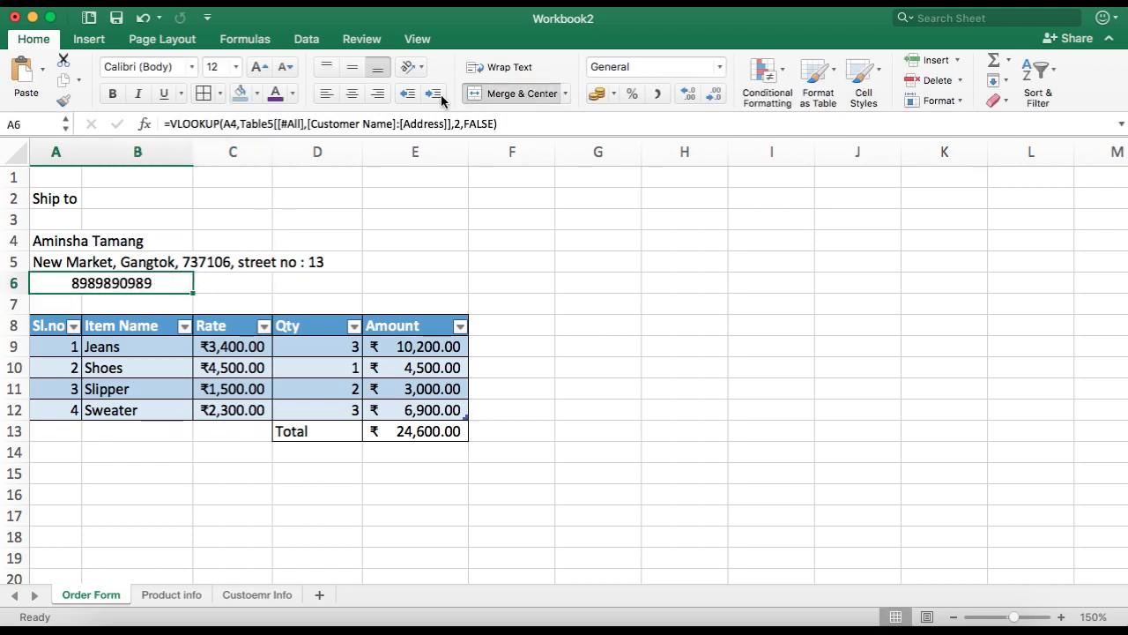
{"action": "left_click", "coordinate": [325, 94]}
{"action": "left_click", "coordinate": [448, 216]}
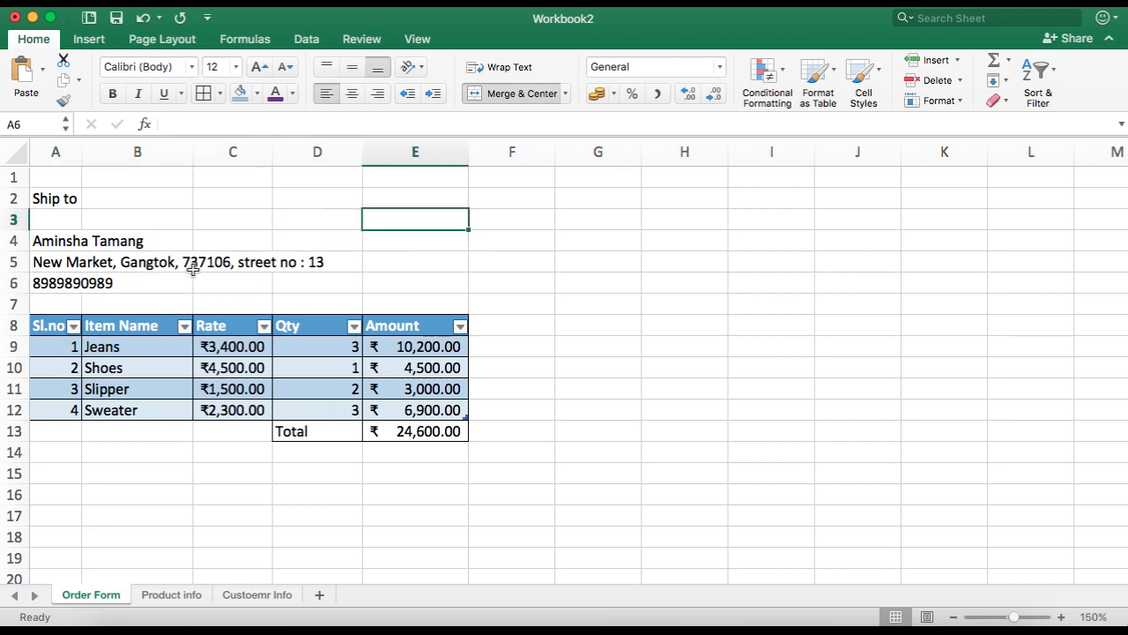
{"action": "left_click", "coordinate": [80, 245]}
{"action": "left_click", "coordinate": [202, 240]}
{"action": "left_click", "coordinate": [119, 278]}
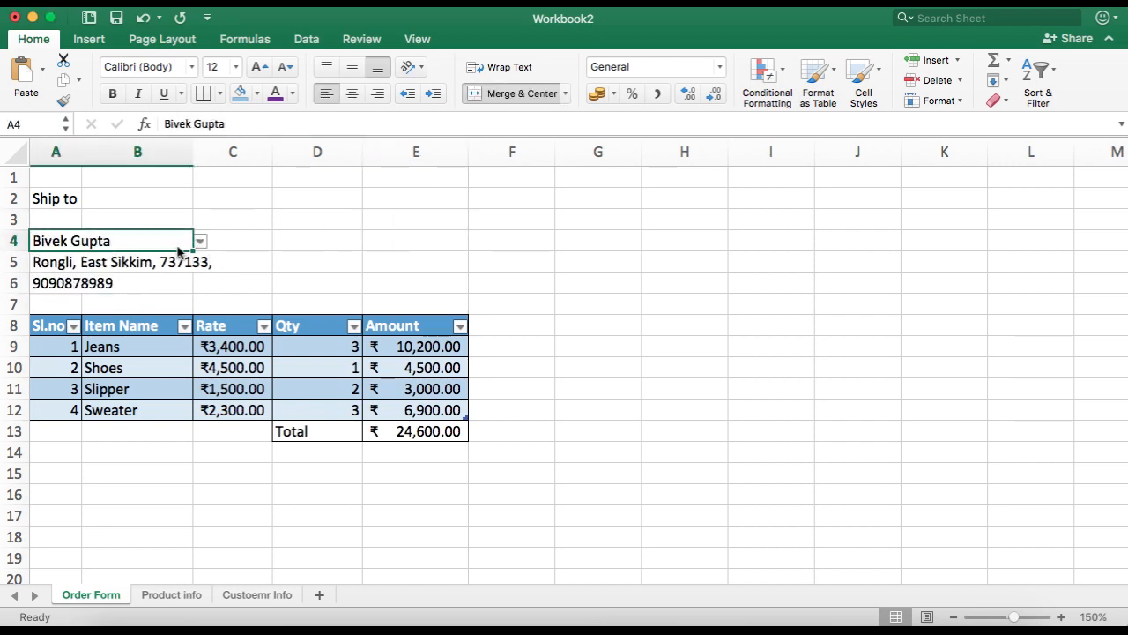
{"action": "left_click", "coordinate": [201, 240]}
{"action": "left_click", "coordinate": [89, 261]}
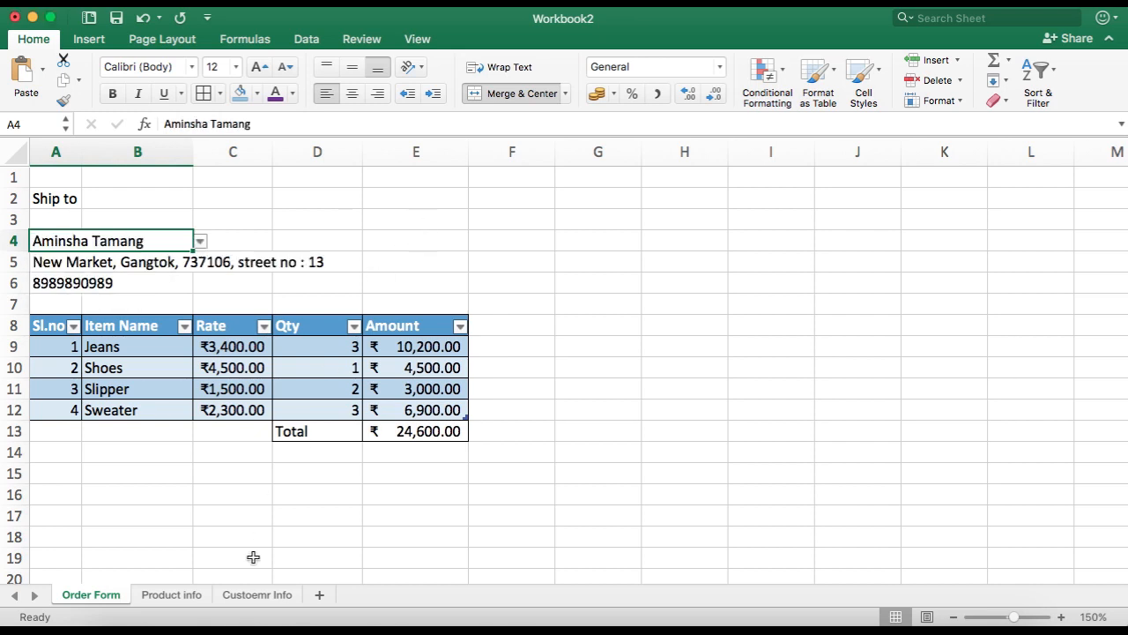
Step: Look over the Product info and Customer Info sheets, then return to the Order Form
{"action": "left_click", "coordinate": [199, 596]}
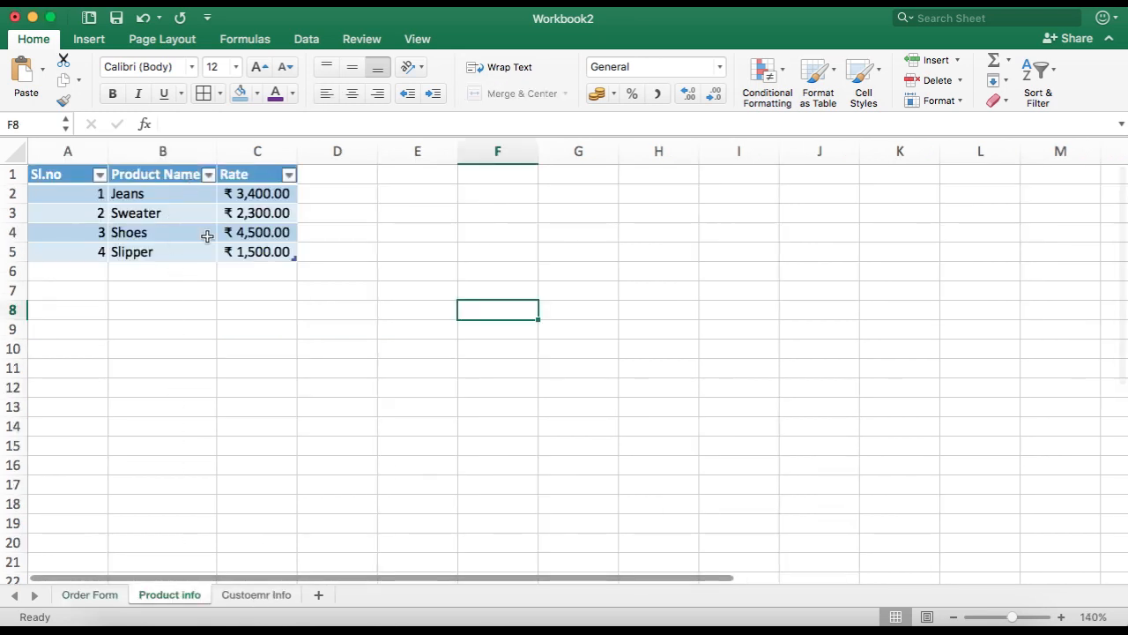
{"action": "left_click", "coordinate": [255, 593]}
{"action": "left_click", "coordinate": [199, 331]}
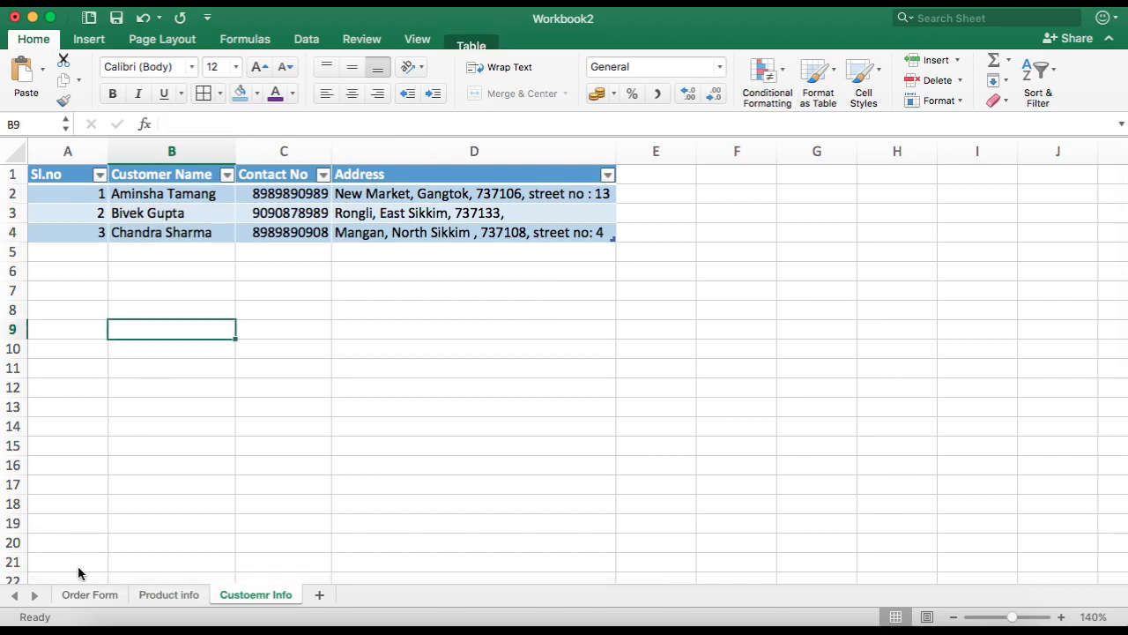
{"action": "left_click", "coordinate": [89, 595]}
Step: Select the entire Order Form sheet and apply a white fill colour
{"action": "left_click_drag", "start_coordinate": [42, 177], "coordinate": [425, 394]}
{"action": "scroll", "coordinate": [425, 394], "scroll_direction": "up", "scroll_amount": 5}
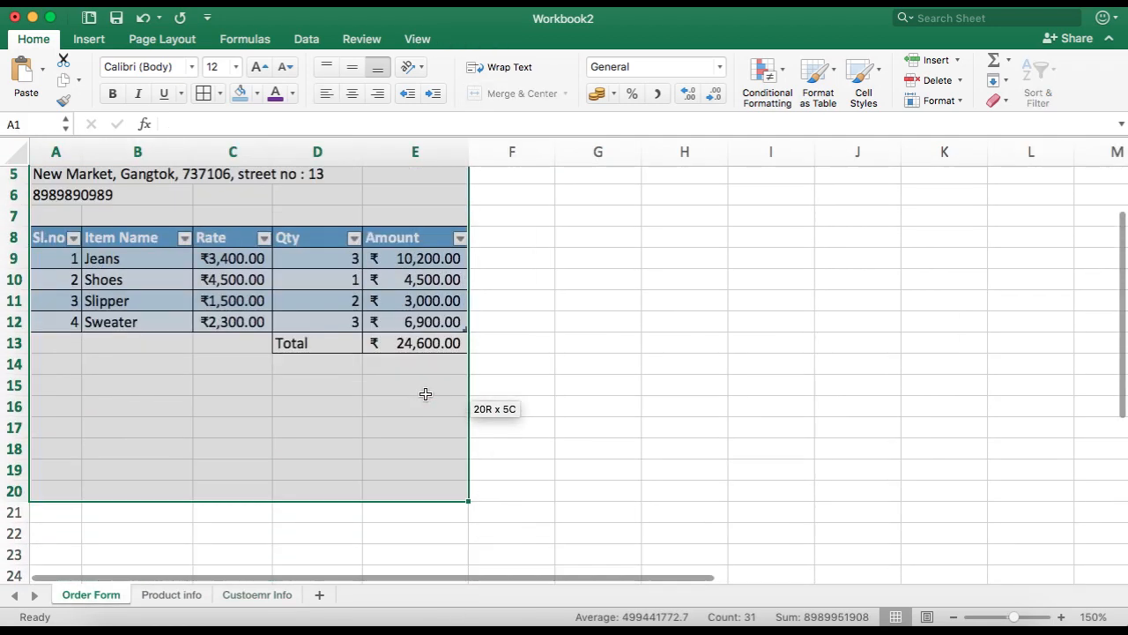
{"action": "left_click", "coordinate": [15, 152]}
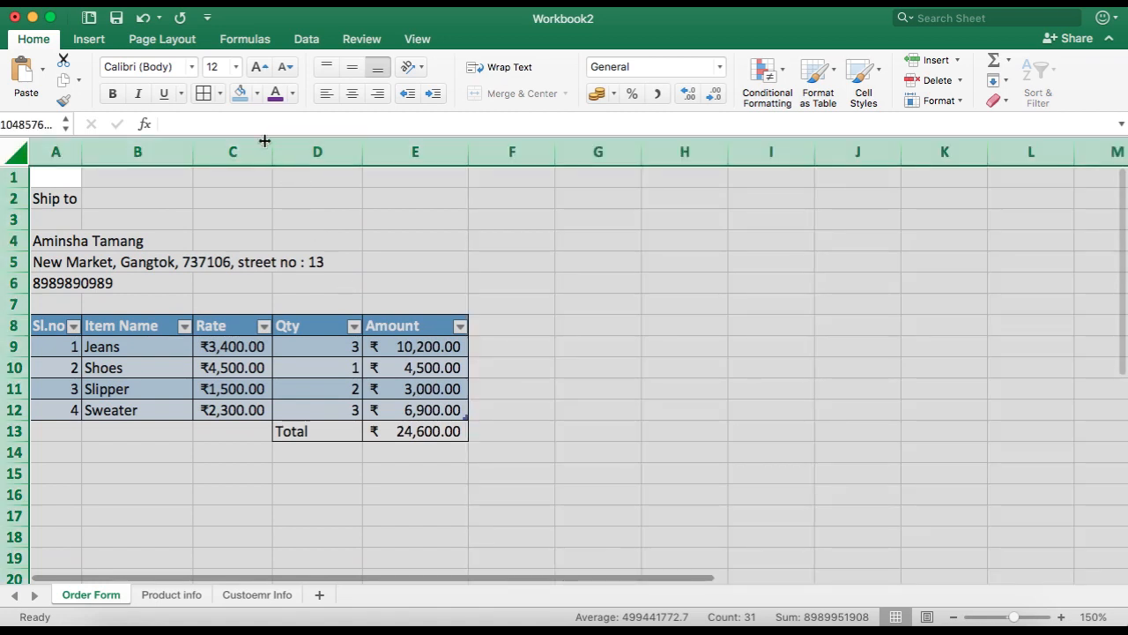
{"action": "left_click", "coordinate": [257, 93]}
{"action": "left_click", "coordinate": [245, 173]}
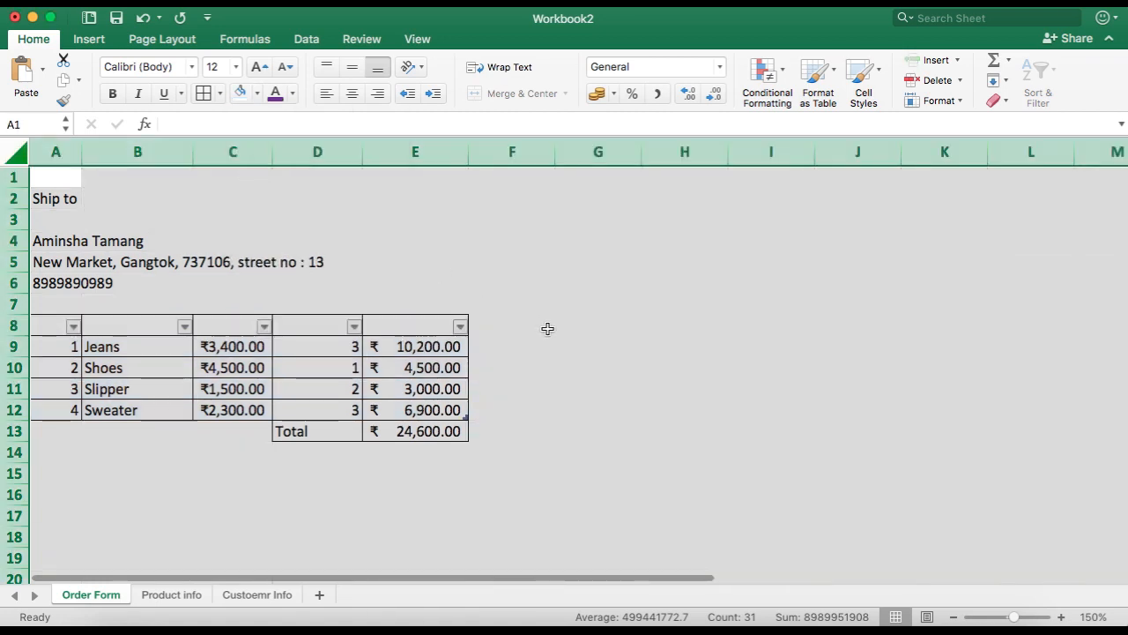
{"action": "left_click", "coordinate": [543, 326]}
Step: Color the order table's header text in A8:E8 purple
{"action": "left_click_drag", "start_coordinate": [36, 327], "coordinate": [387, 327]}
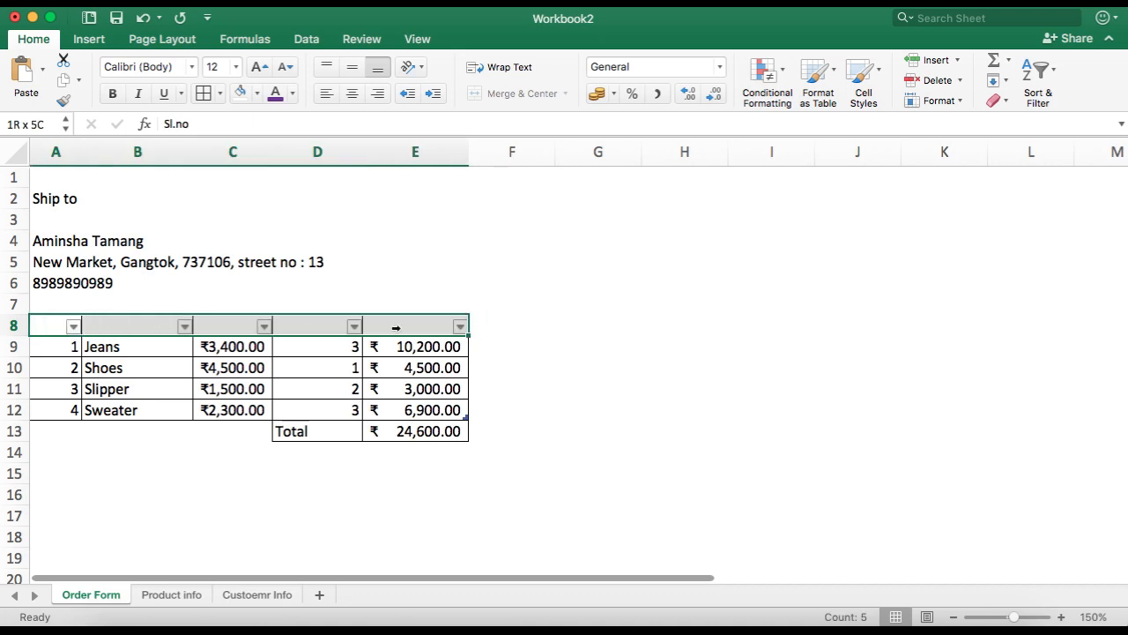
{"action": "left_click", "coordinate": [276, 93]}
{"action": "left_click", "coordinate": [569, 282]}
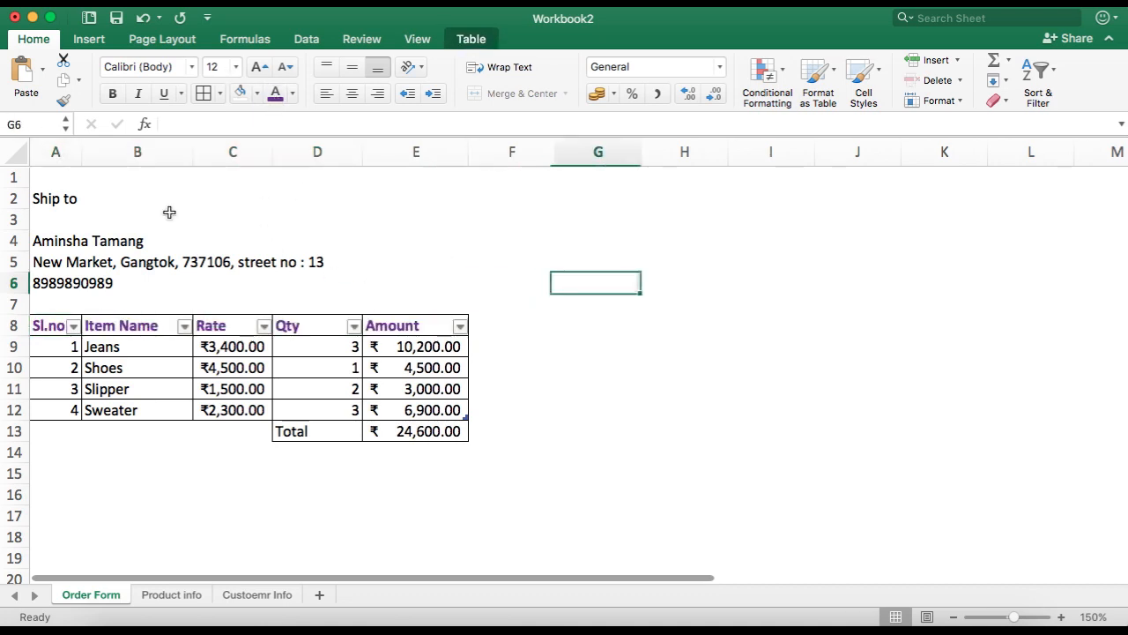
Step: Apply a thick box border around the form area A1:E20
{"action": "left_click_drag", "start_coordinate": [35, 179], "coordinate": [458, 572]}
{"action": "left_click", "coordinate": [221, 94]}
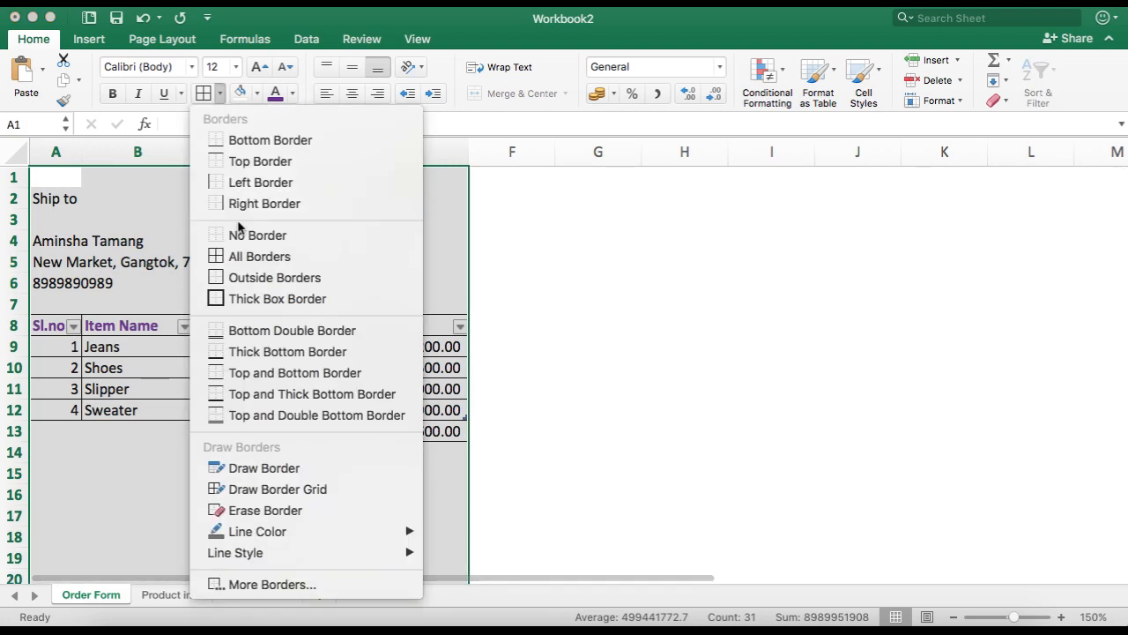
{"action": "left_click", "coordinate": [261, 300]}
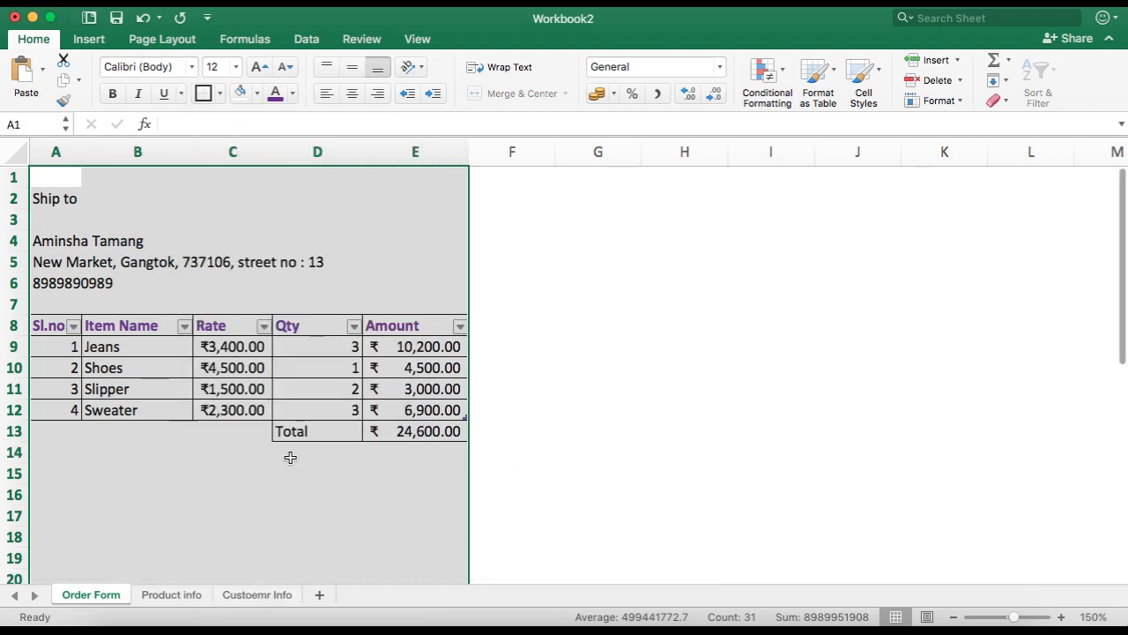
Step: Fill the table header row A8:E8 with the gold theme colour
{"action": "left_click", "coordinate": [51, 469]}
{"action": "left_click_drag", "start_coordinate": [50, 323], "coordinate": [322, 334]}
{"action": "left_click", "coordinate": [256, 93]}
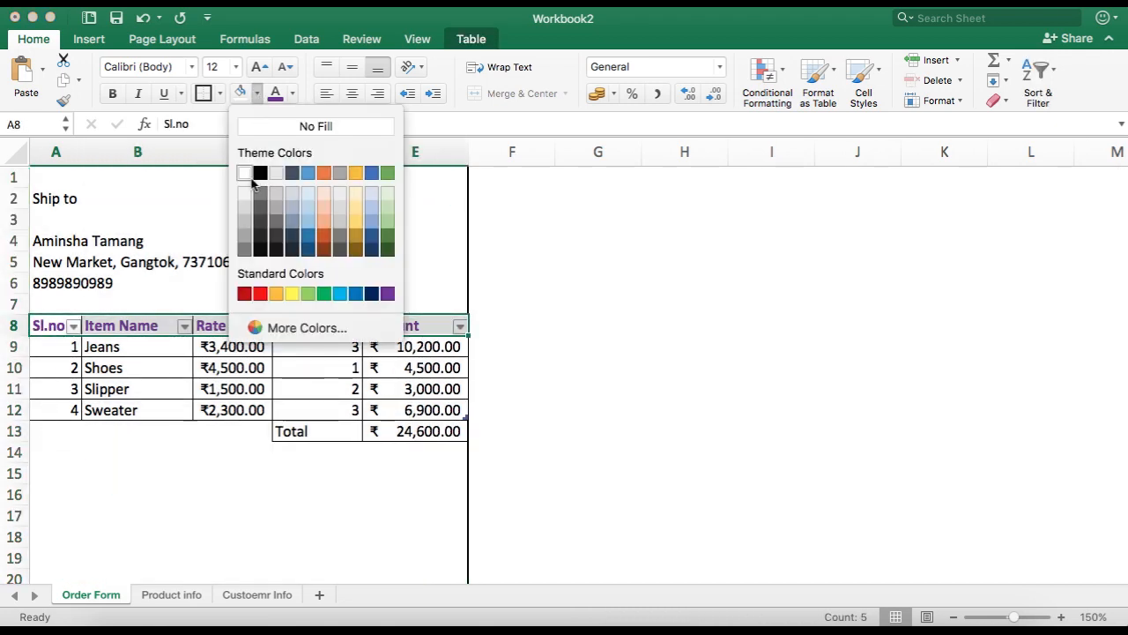
{"action": "left_click", "coordinate": [355, 175]}
{"action": "left_click", "coordinate": [621, 492]}
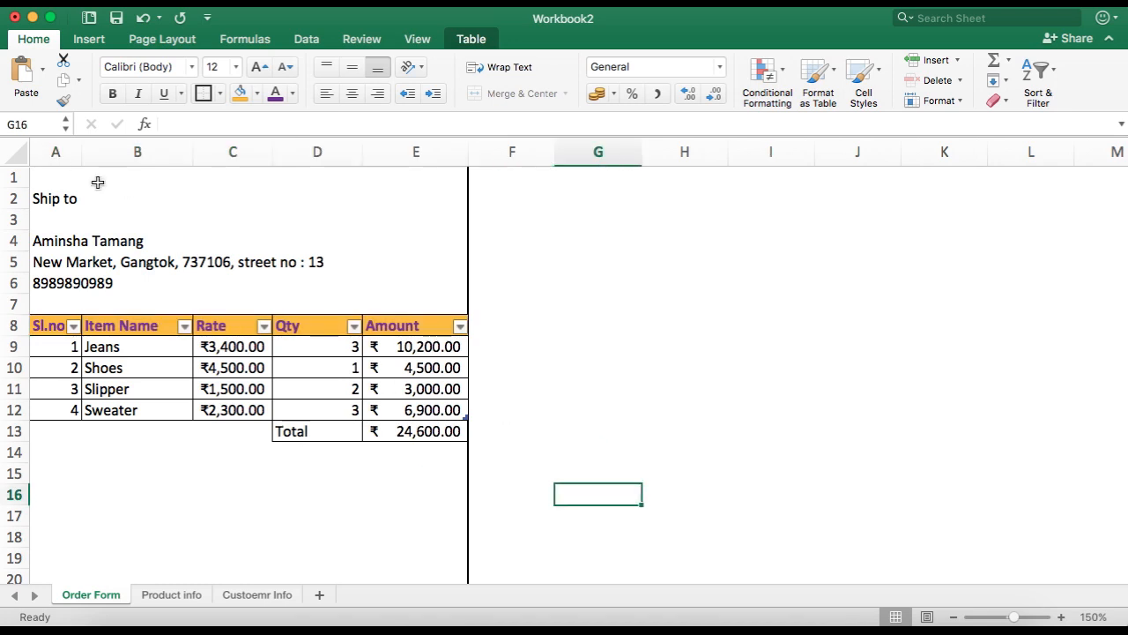
Step: Widen columns A, B, C and D slightly so the table has more room
{"action": "left_click_drag", "start_coordinate": [192, 146], "coordinate": [202, 146]}
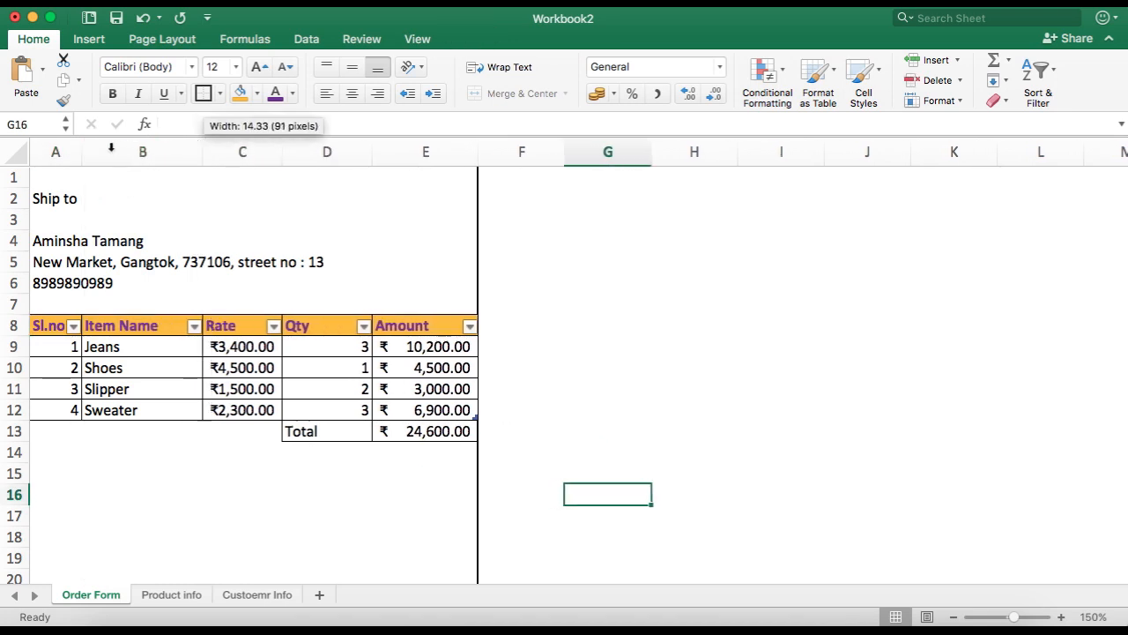
{"action": "left_click_drag", "start_coordinate": [81, 146], "coordinate": [89, 146]}
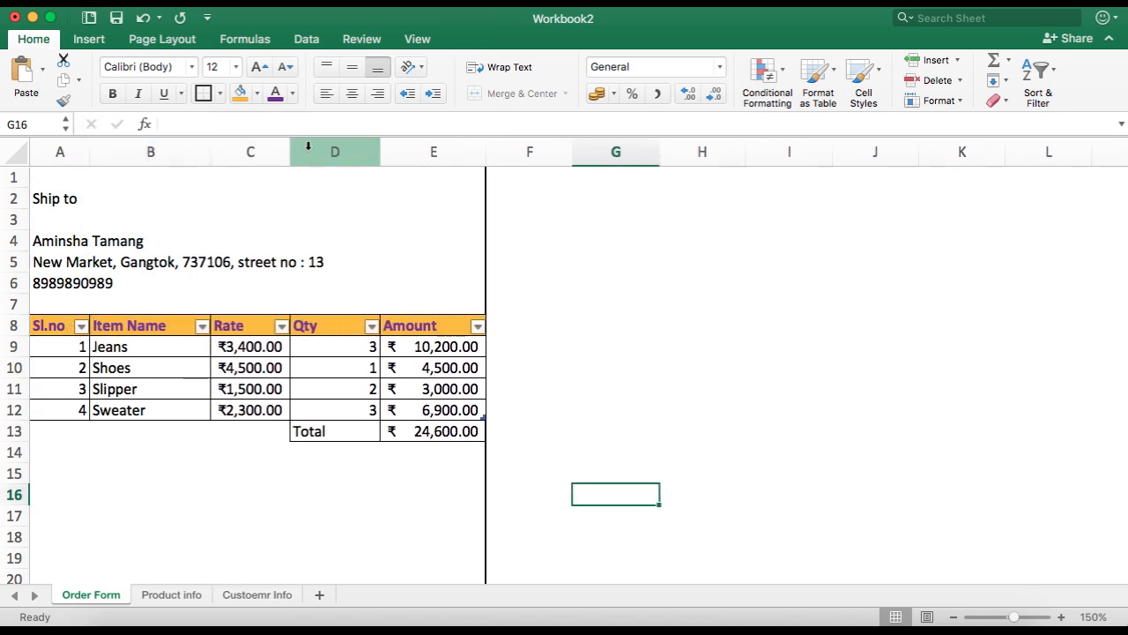
{"action": "left_click_drag", "start_coordinate": [290, 146], "coordinate": [297, 146]}
{"action": "left_click_drag", "start_coordinate": [385, 152], "coordinate": [386, 151]}
{"action": "left_click", "coordinate": [517, 344]}
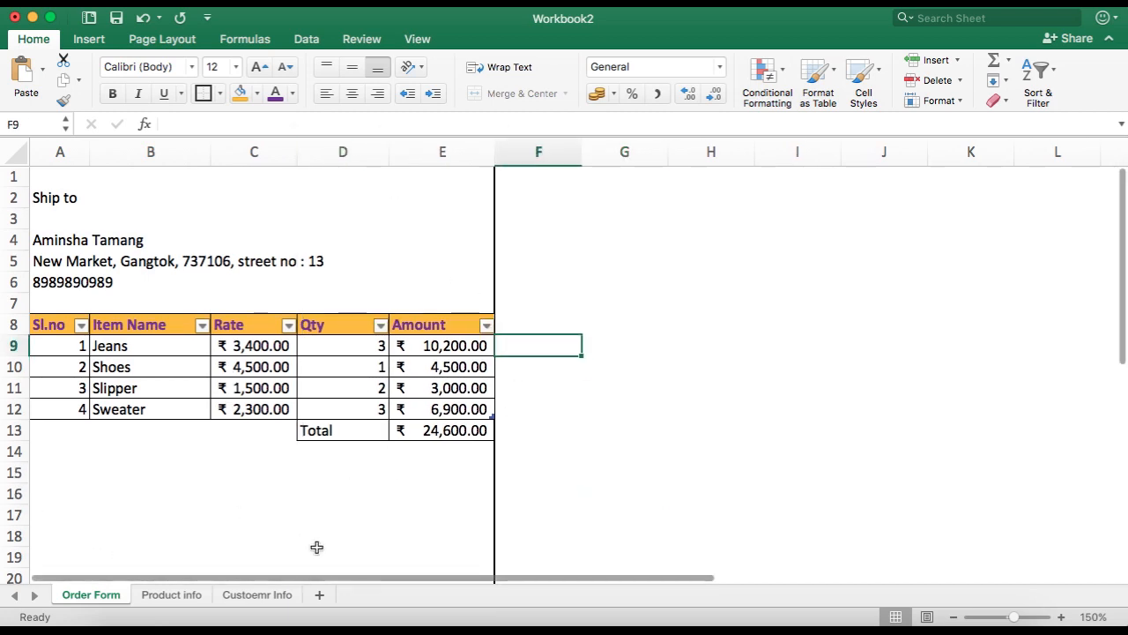
Step: Delete rows 17 to 19 inside the bordered area to shorten the form
{"action": "left_click", "coordinate": [345, 558]}
{"action": "scroll", "coordinate": [226, 500], "scroll_direction": "down", "scroll_amount": 2}
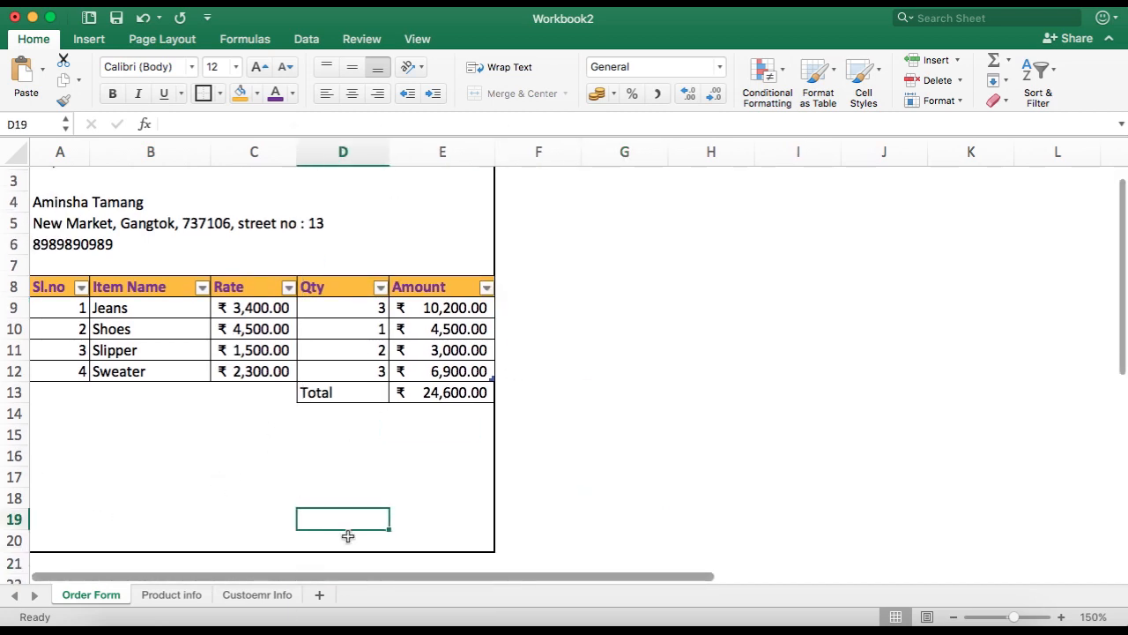
{"action": "left_click", "coordinate": [7, 518]}
{"action": "left_click_drag", "start_coordinate": [7, 519], "coordinate": [9, 477]}
{"action": "right_click", "coordinate": [9, 476]}
{"action": "left_click", "coordinate": [50, 516]}
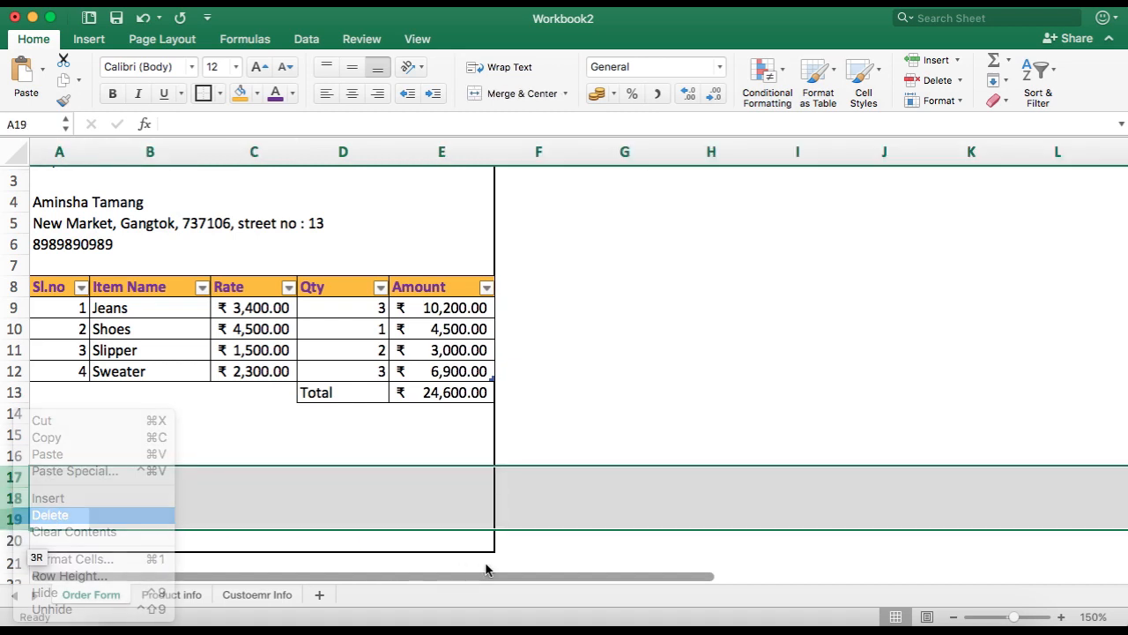
{"action": "left_click", "coordinate": [324, 497]}
Step: Enter Authorised Signatory in cell D17
{"action": "left_click", "coordinate": [333, 474]}
{"action": "type", "text": "Authori"}
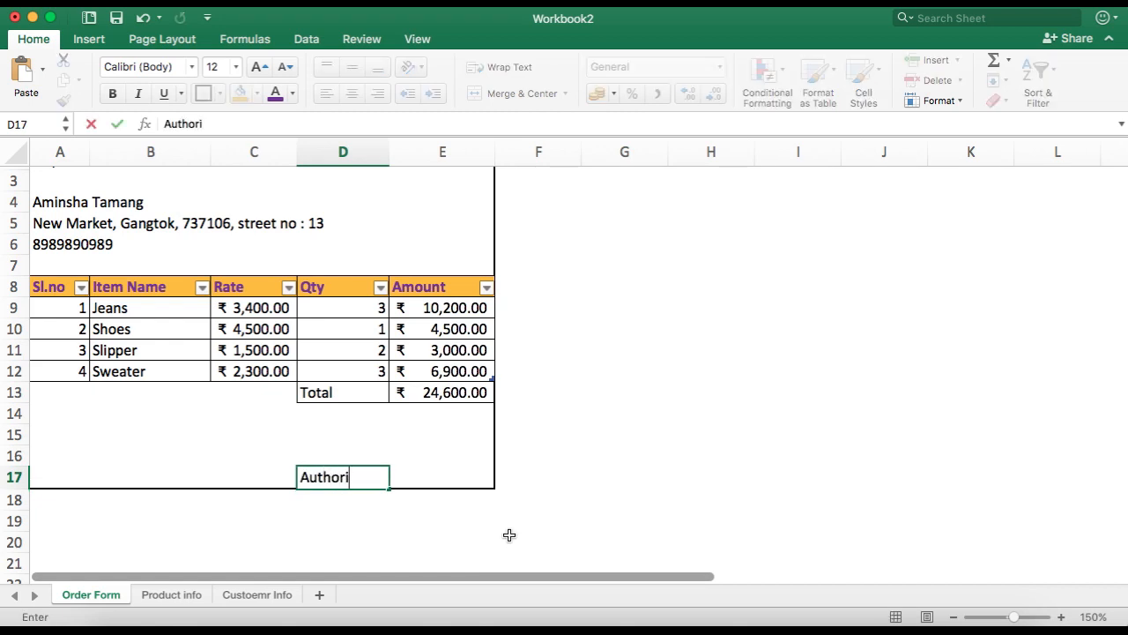
{"action": "type", "text": "sed Signato"}
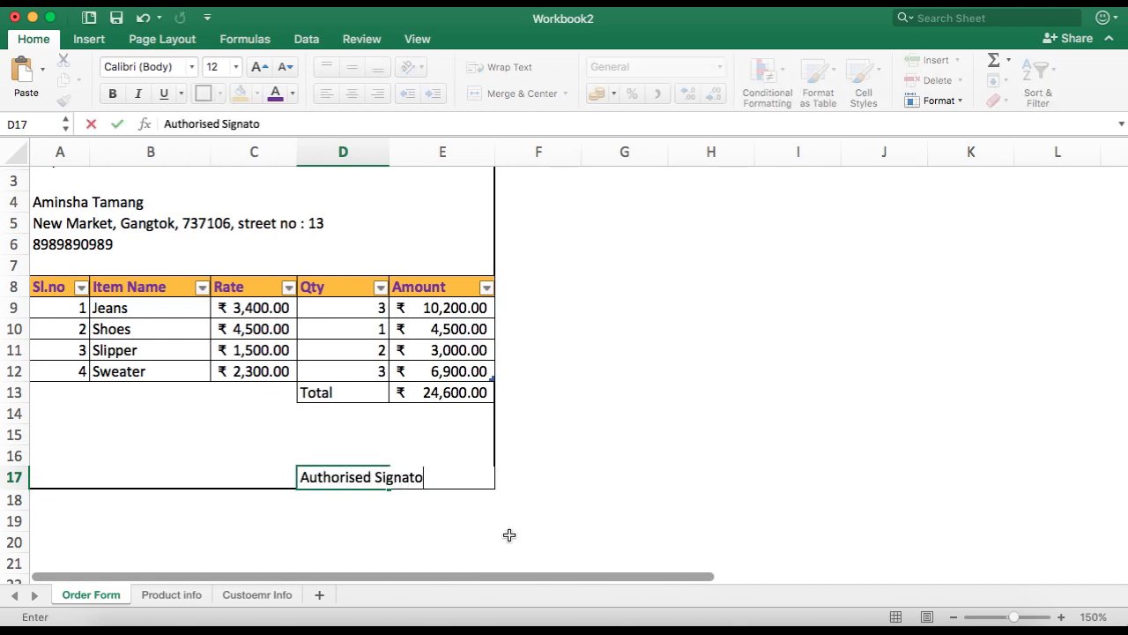
{"action": "type", "text": "ry"}
{"action": "left_click", "coordinate": [398, 451]}
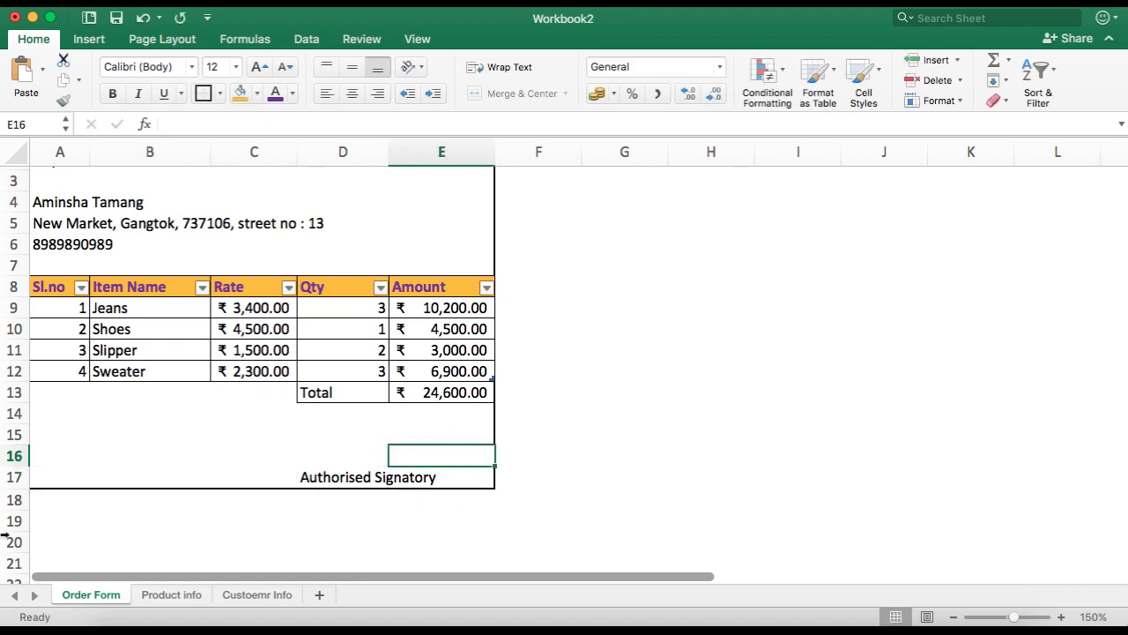
Step: Enter **Terms and Conditions in cell A15
{"action": "left_click", "coordinate": [45, 434]}
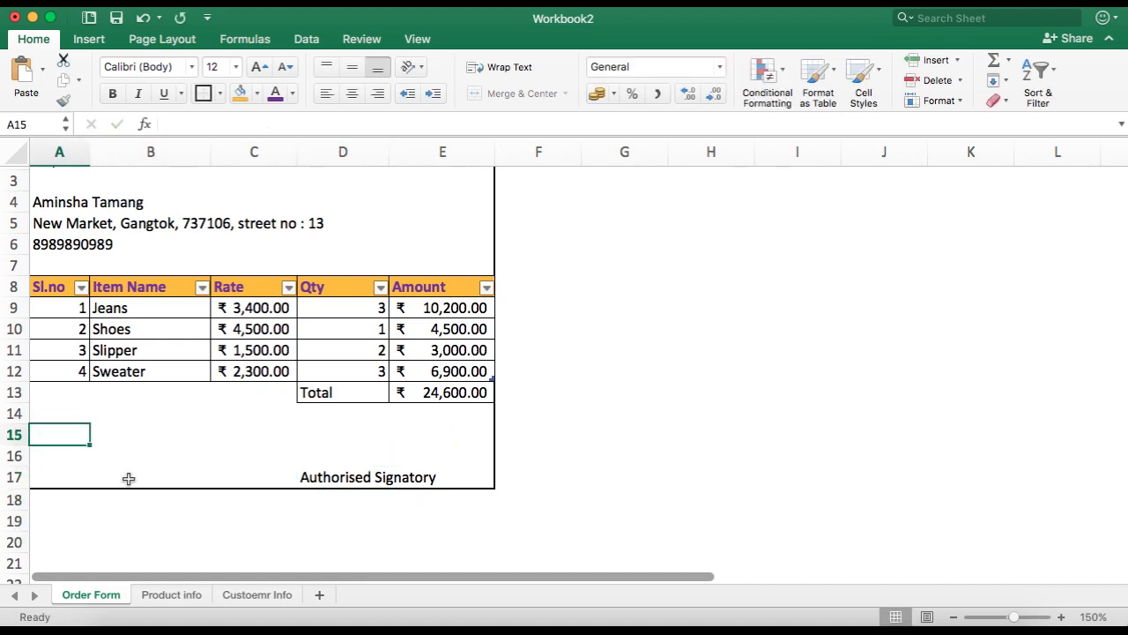
{"action": "type", "text": "**Terms and "}
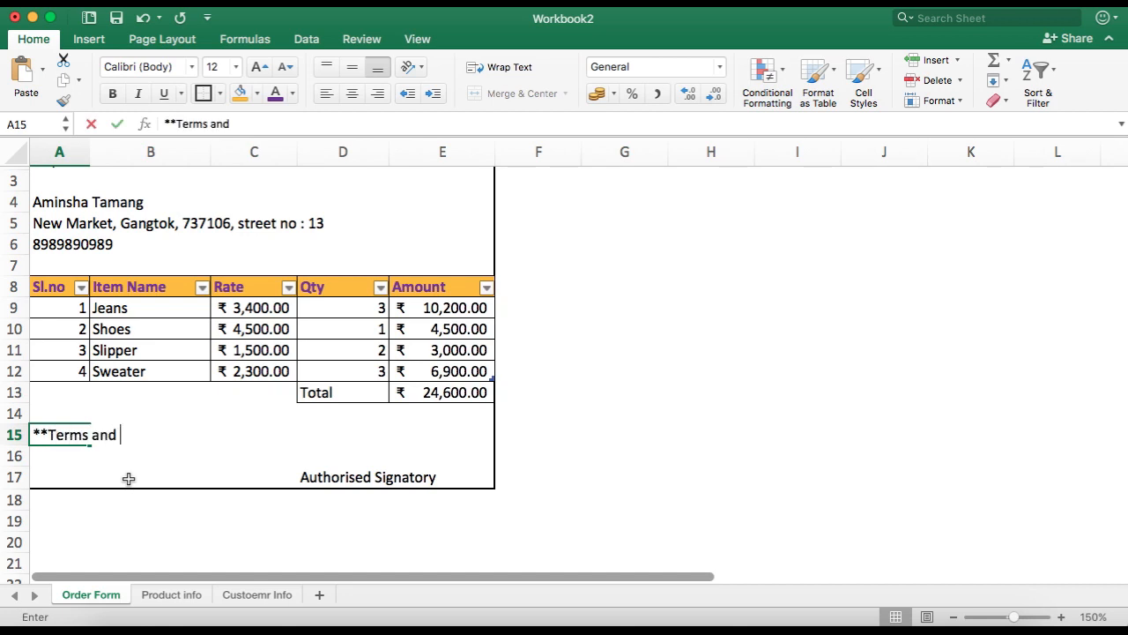
{"action": "type", "text": "COnditions foes"}
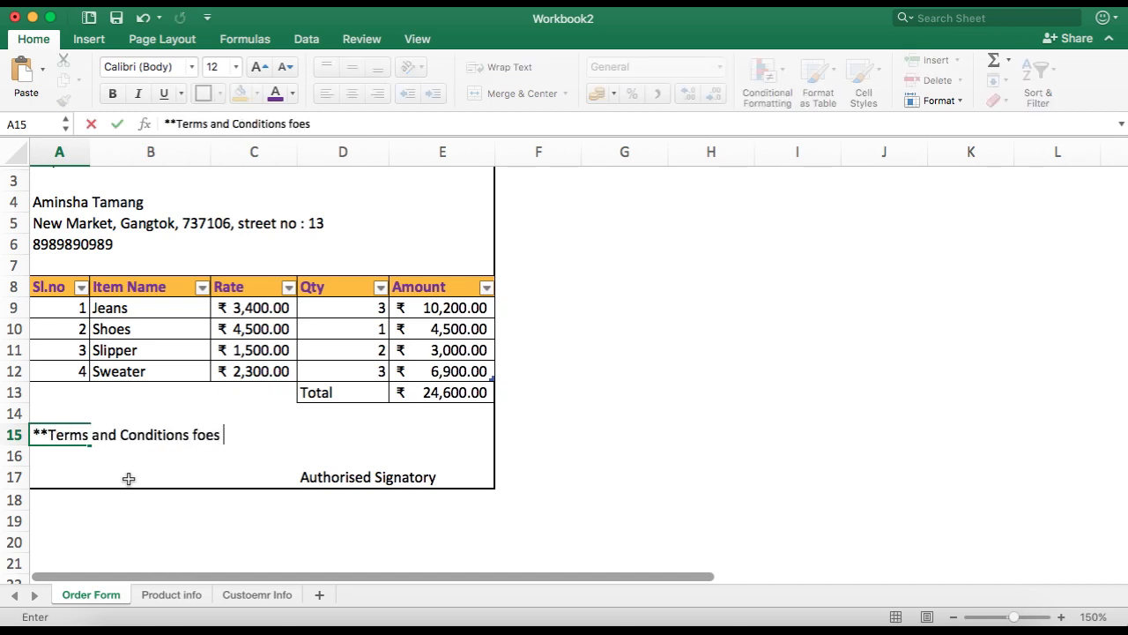
{"action": "key", "text": "Return"}
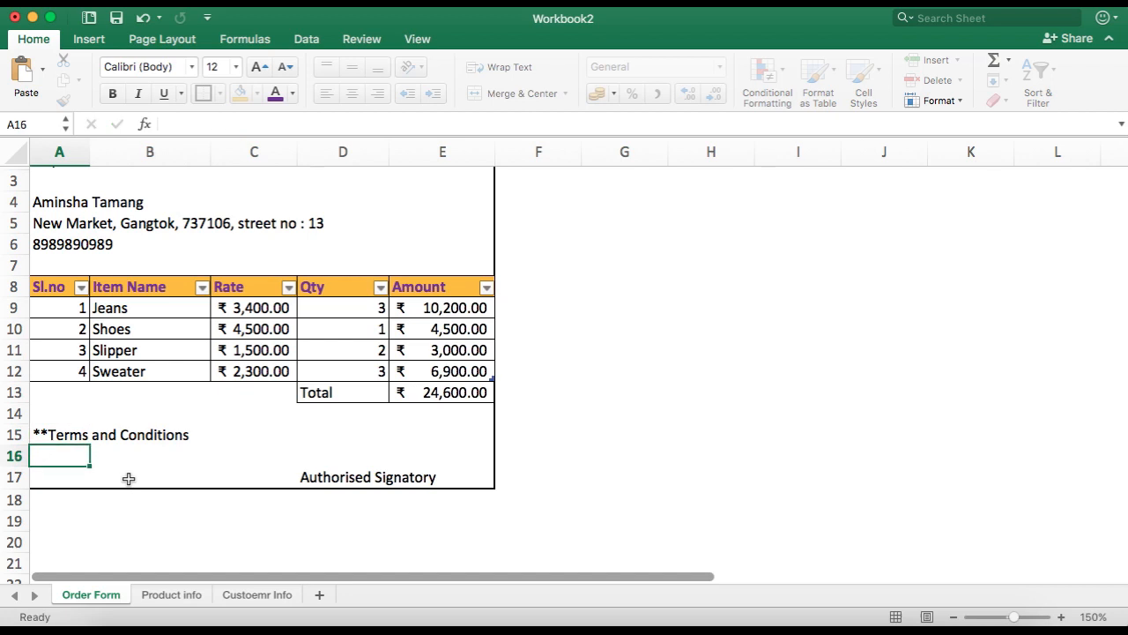
Step: Enter Goods once sold are non refundable. in cell A16
{"action": "type", "text": "Goods "}
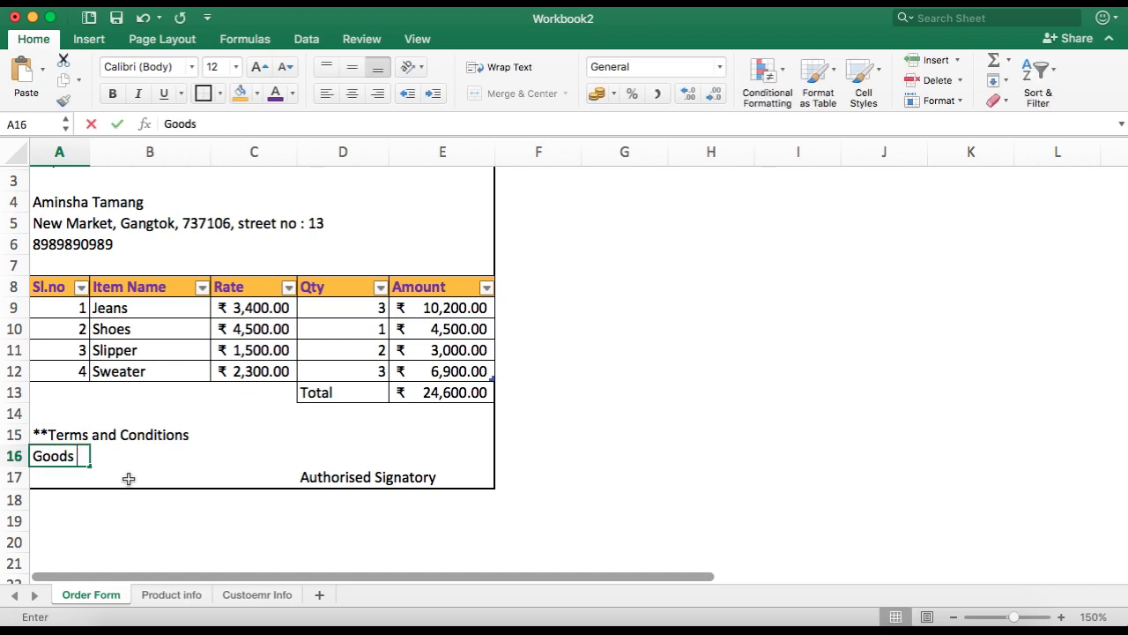
{"action": "type", "text": "once sold are non refundable"}
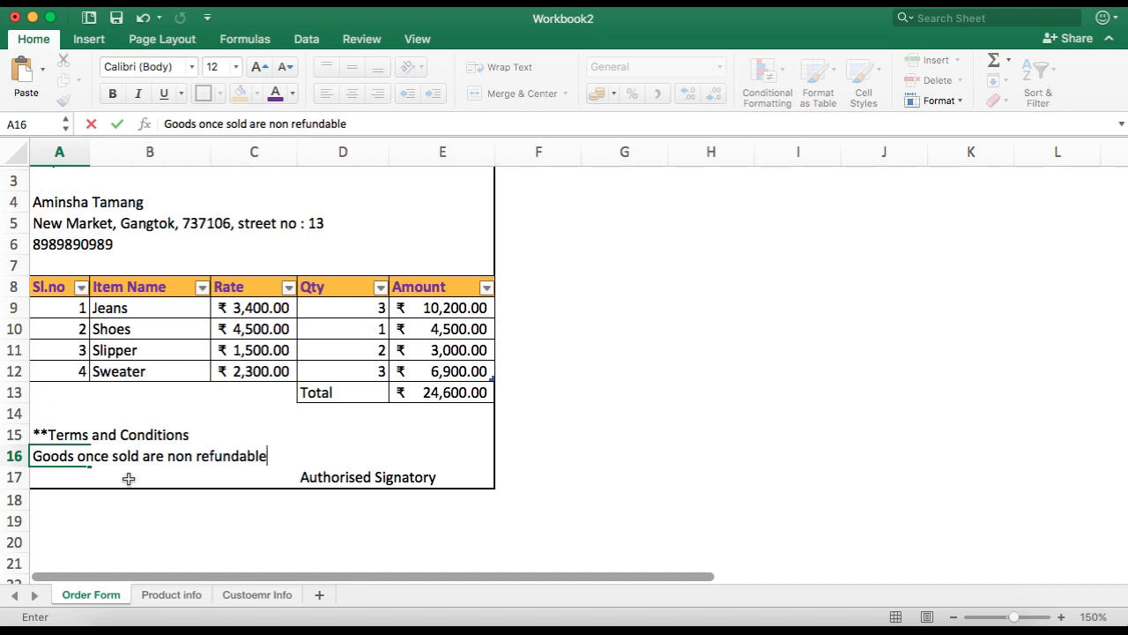
{"action": "type", "text": "."}
{"action": "key", "text": "Return"}
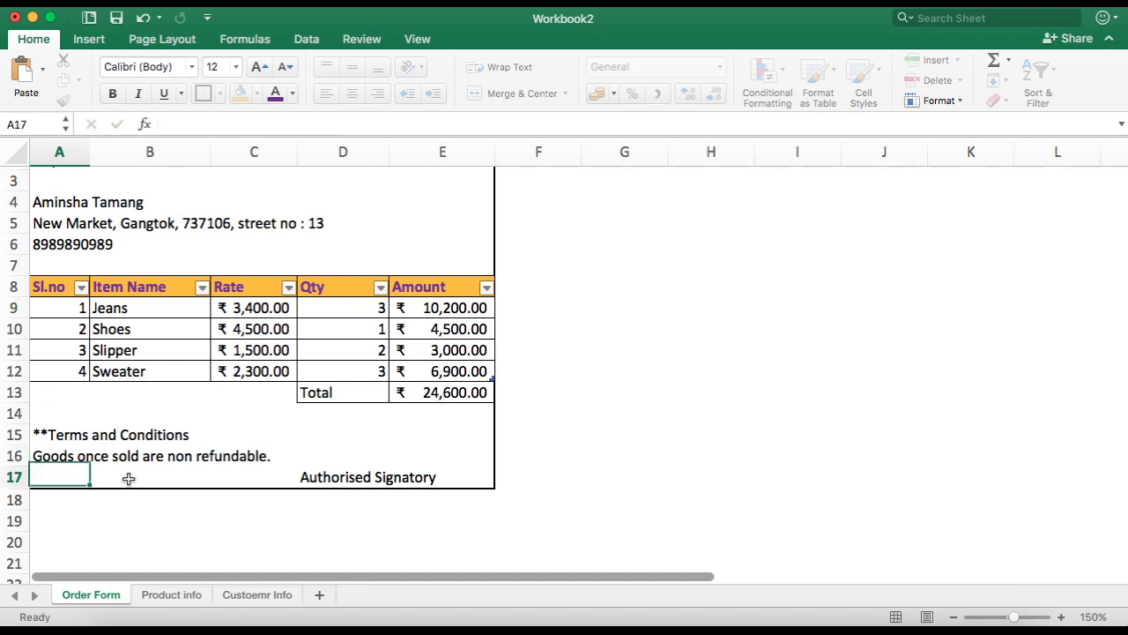
Step: Insert the Logo.jpg picture from the Desktop into the Order Form sheet
{"action": "scroll", "coordinate": [267, 371], "scroll_direction": "up", "scroll_amount": 2}
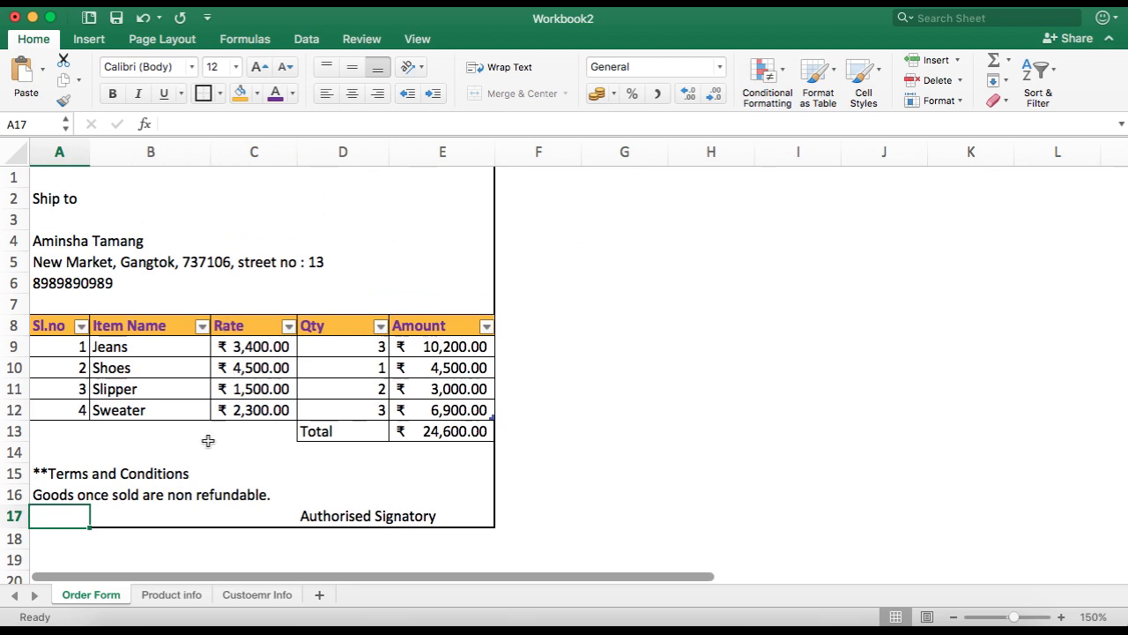
{"action": "left_click", "coordinate": [591, 416]}
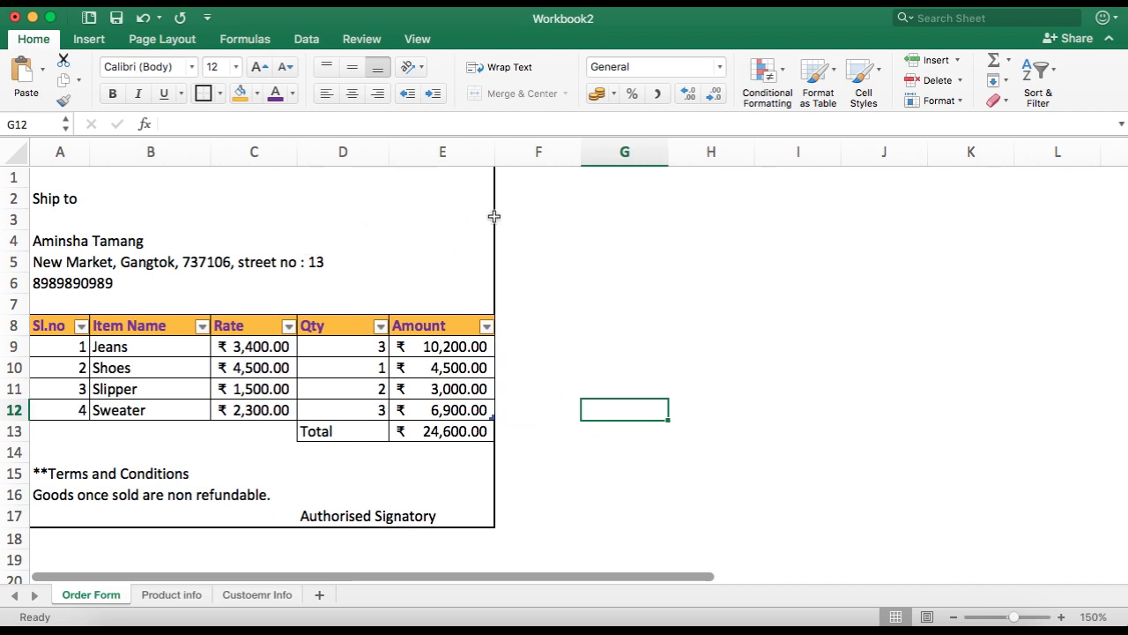
{"action": "left_click", "coordinate": [85, 41]}
{"action": "left_click", "coordinate": [195, 69]}
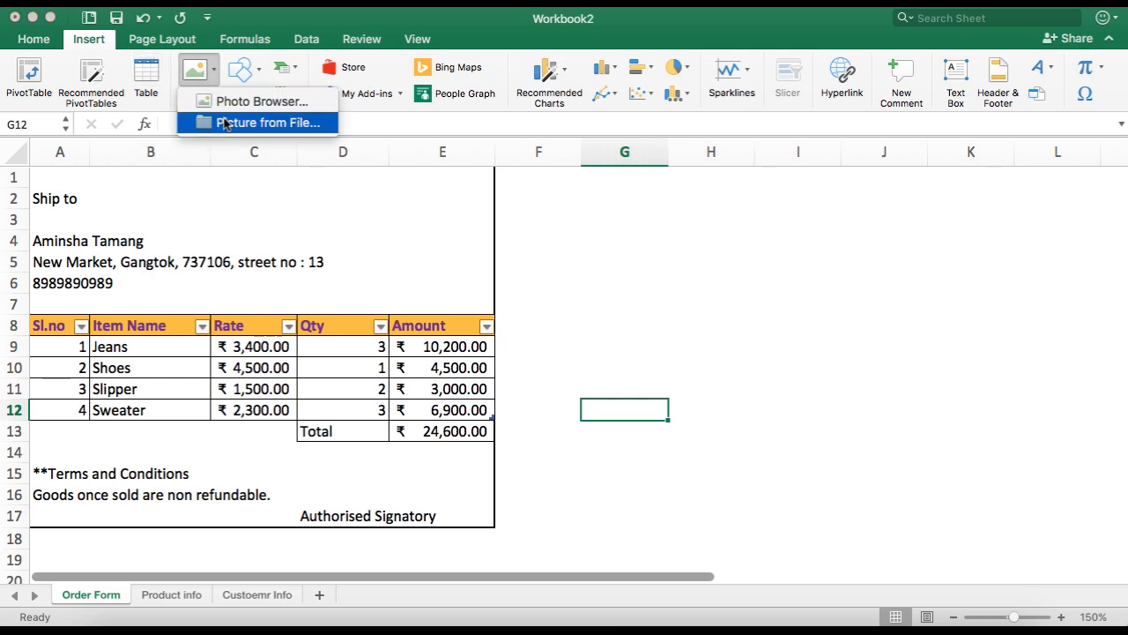
{"action": "left_click", "coordinate": [231, 124]}
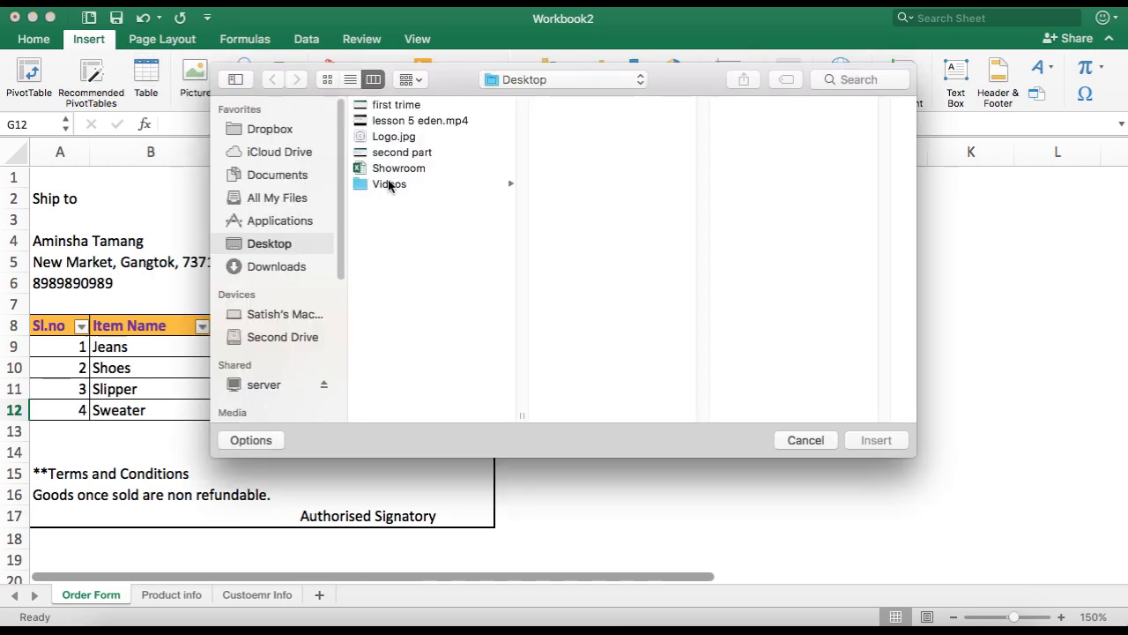
{"action": "left_click", "coordinate": [393, 136]}
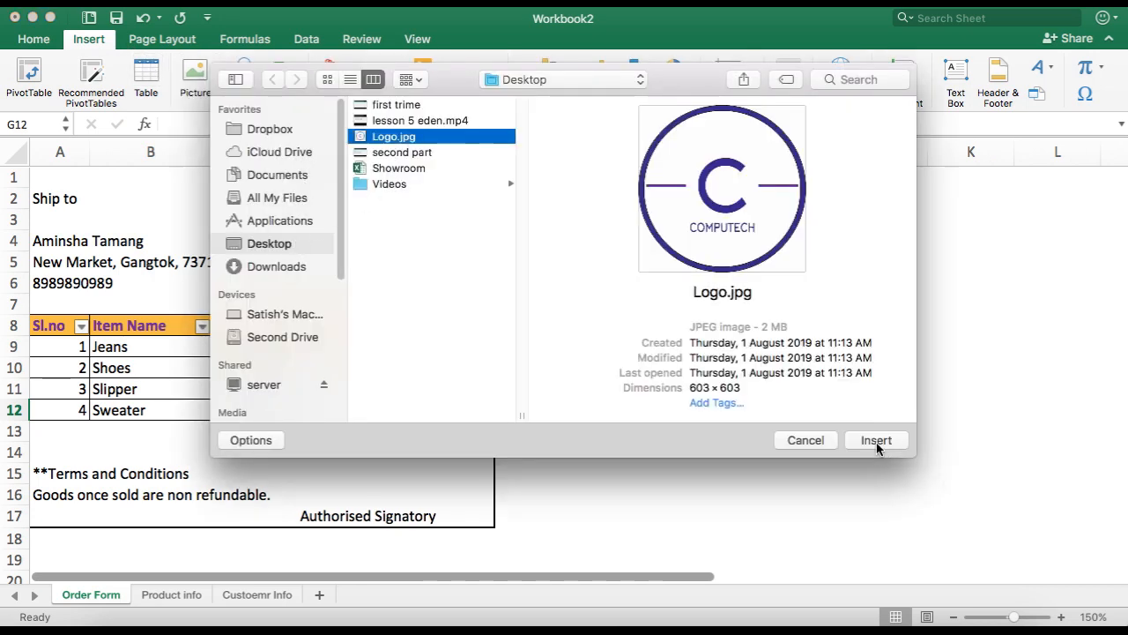
{"action": "left_click", "coordinate": [877, 440]}
Step: Resize the logo to about 3.1 cm square and place it beside the Ship to details in D1:E6
{"action": "left_click_drag", "start_coordinate": [698, 459], "coordinate": [460, 210]}
{"action": "left_click_drag", "start_coordinate": [536, 358], "coordinate": [458, 282]}
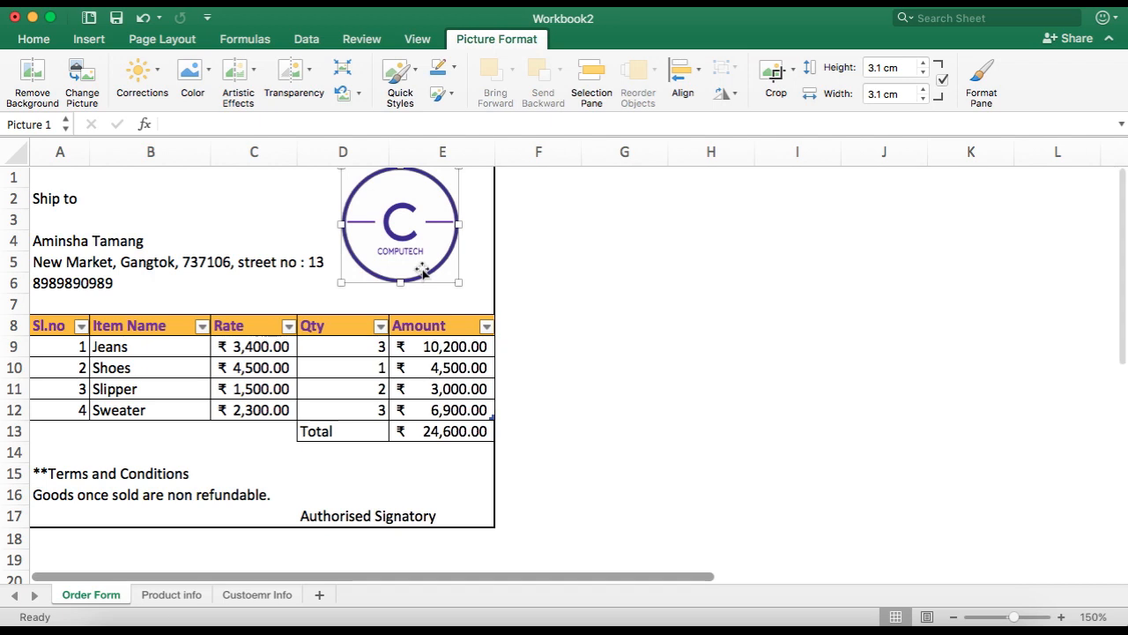
{"action": "left_click", "coordinate": [531, 282]}
{"action": "left_click_drag", "start_coordinate": [452, 227], "coordinate": [478, 244]}
{"action": "left_click", "coordinate": [622, 279]}
{"action": "left_click", "coordinate": [575, 257]}
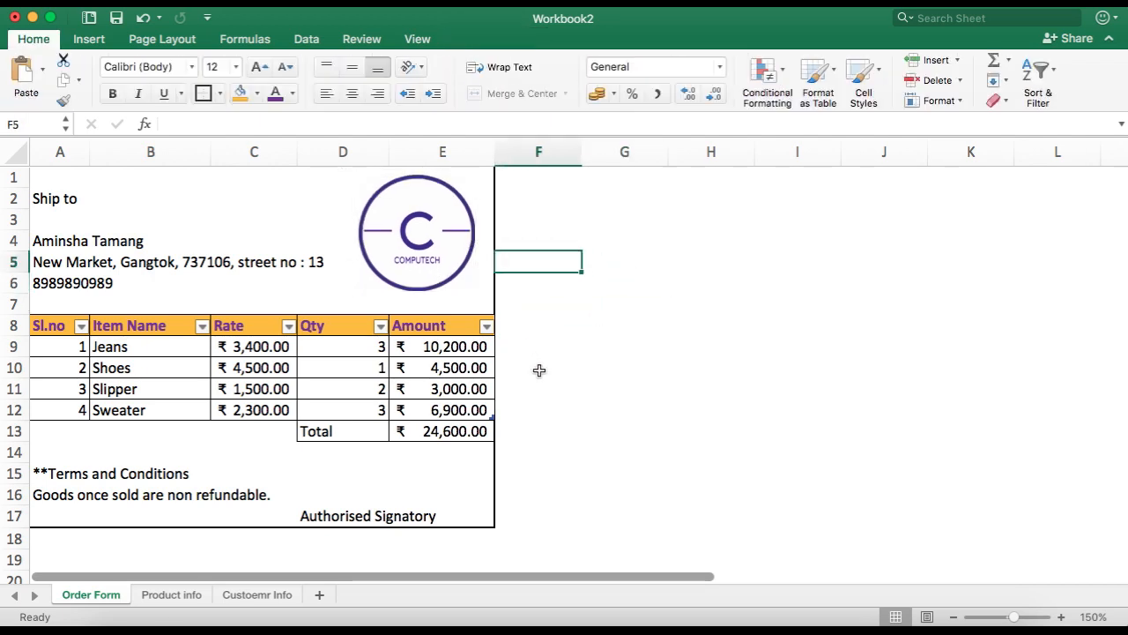